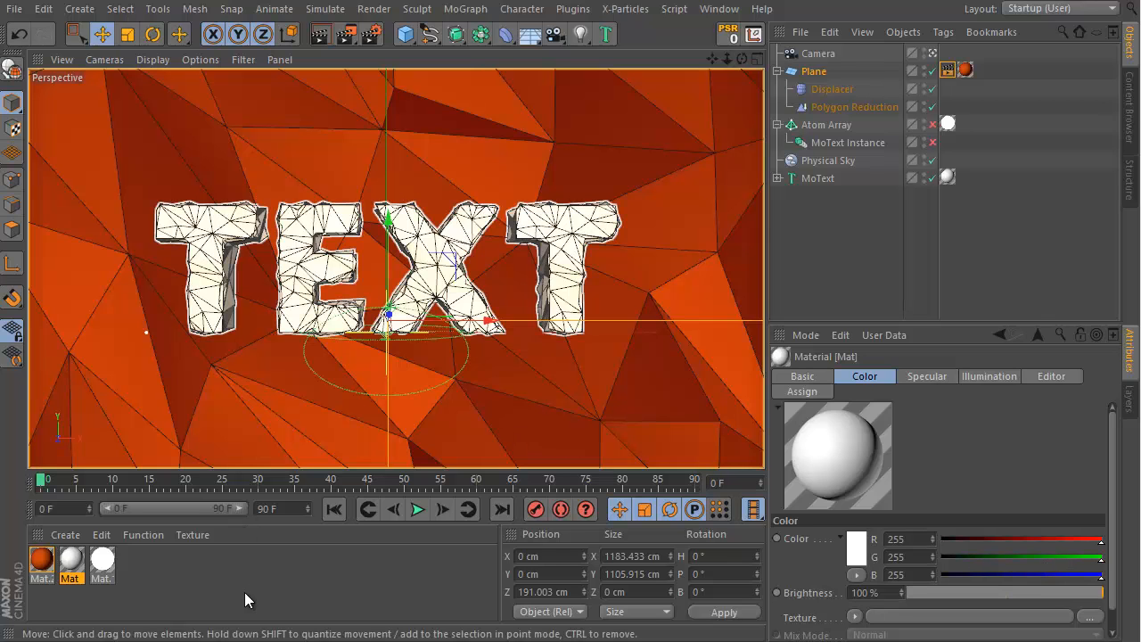
# Switch to the web browser and examine the low-poly text reference artwork on the three open pages.
pyautogui.click(257, 635)
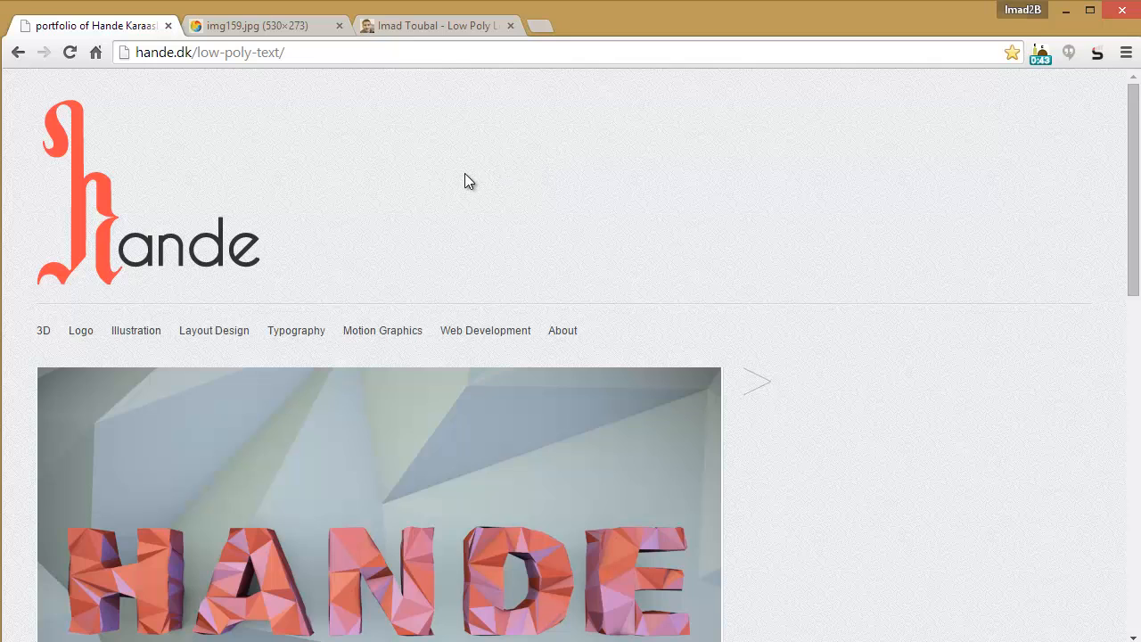
pyautogui.scroll(-1, 434, 181)
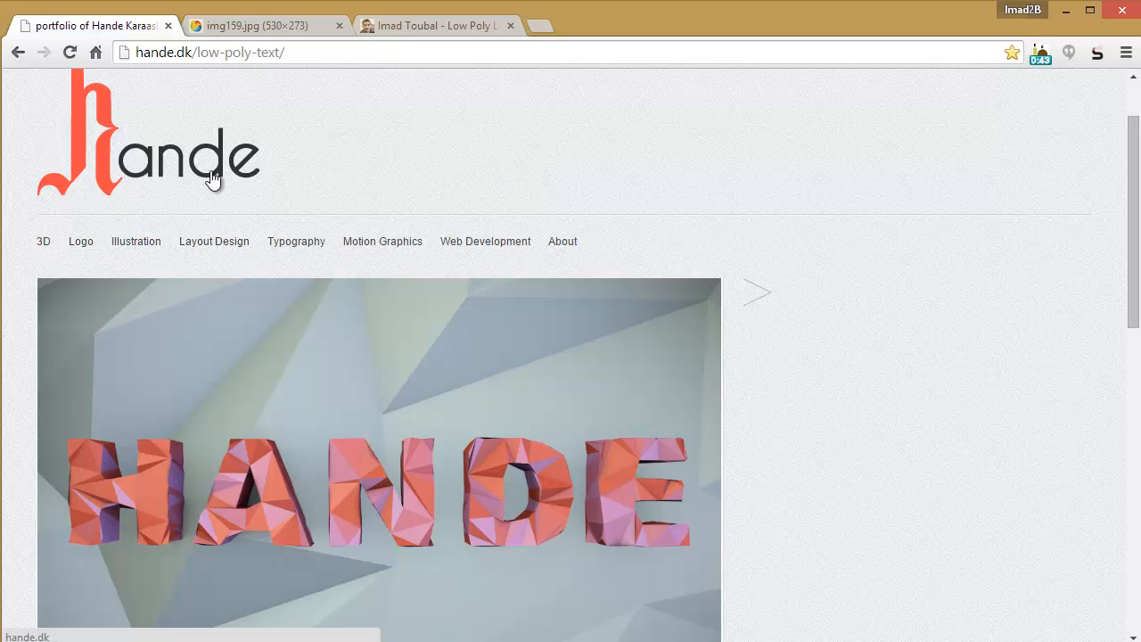
pyautogui.scroll(-4, 299, 182)
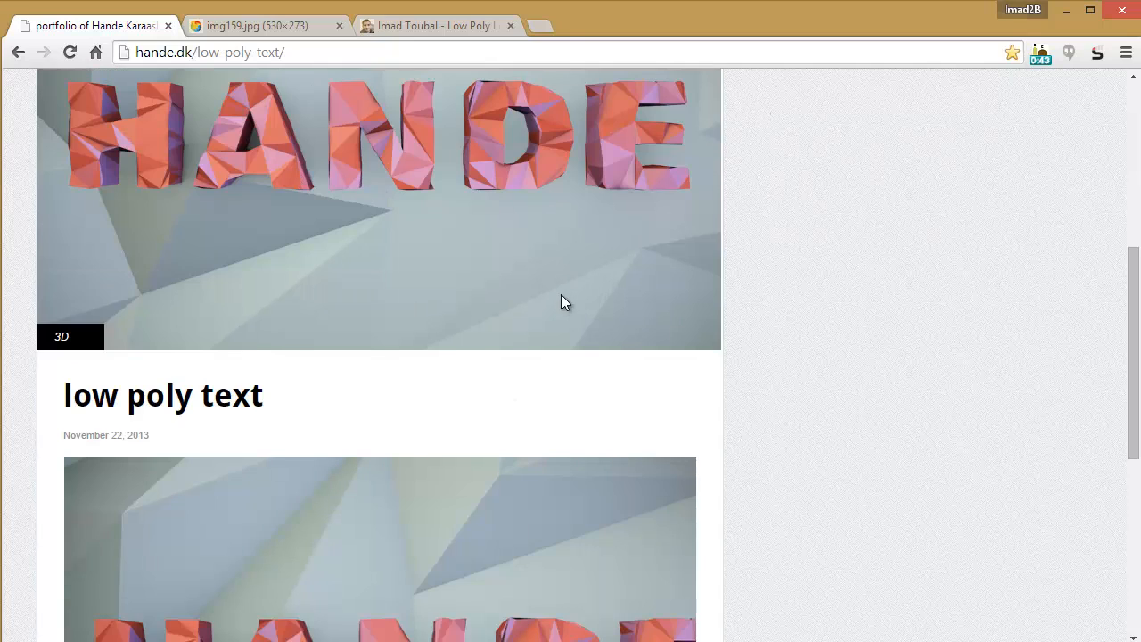
pyautogui.scroll(-4, 563, 306)
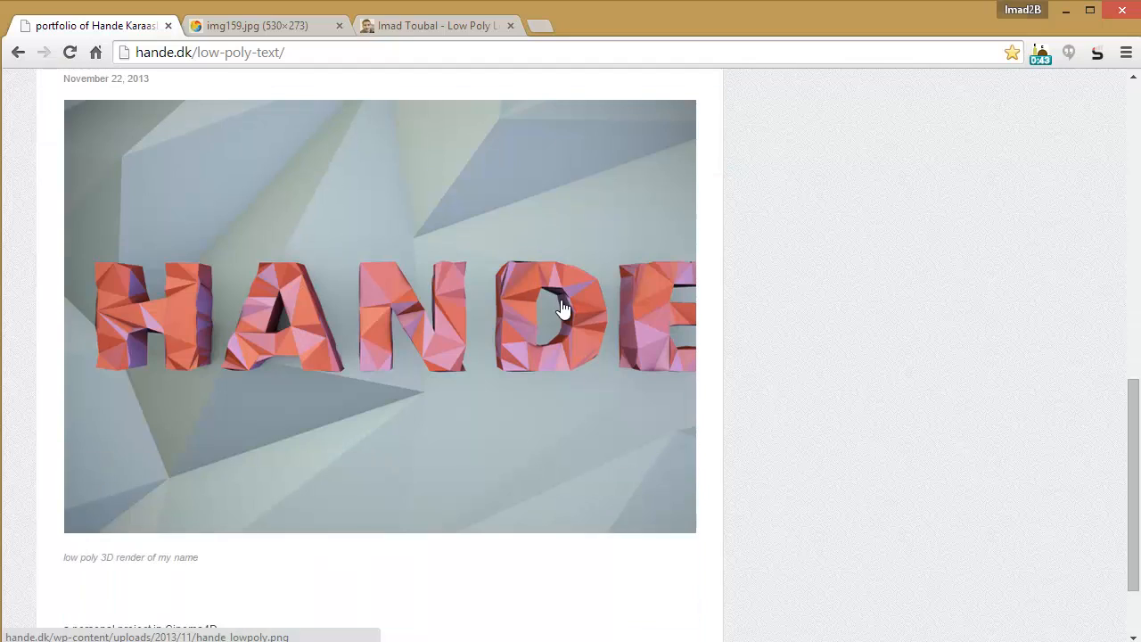
pyautogui.click(267, 25)
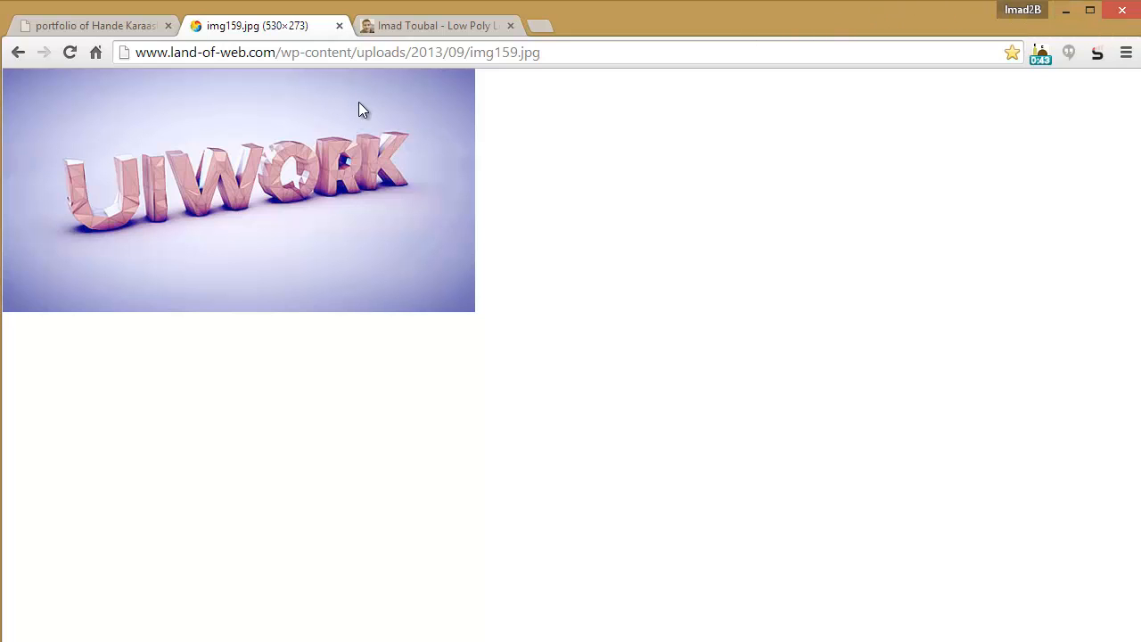
pyautogui.click(392, 33)
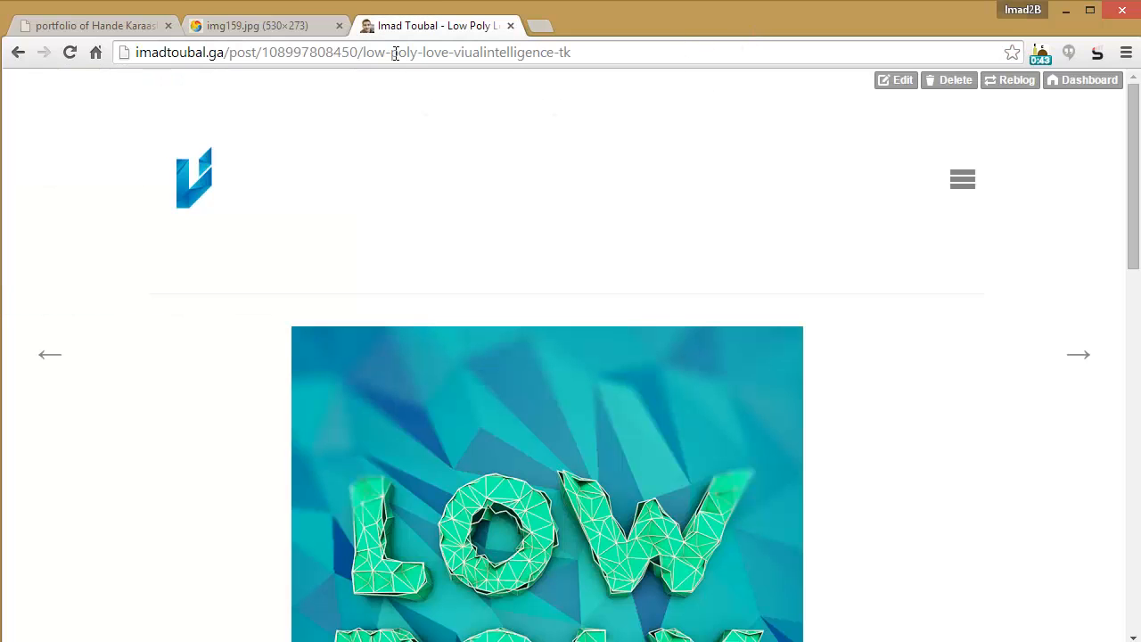
pyautogui.scroll(-2, 641, 193)
pyautogui.scroll(-2, 643, 209)
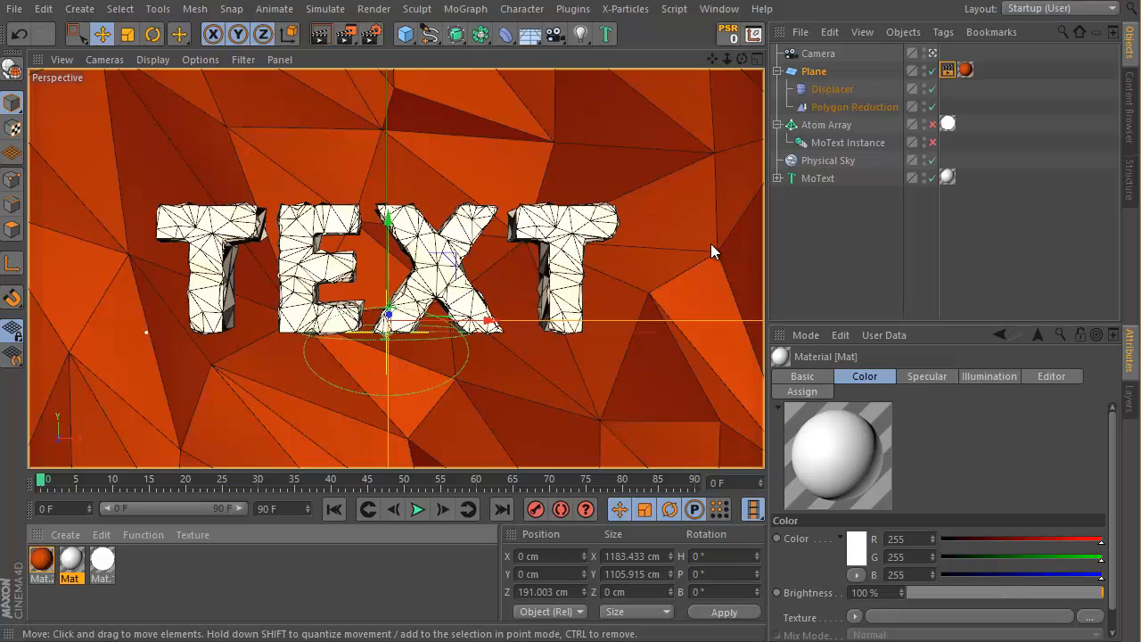
# Return to Cinema 4D and create a new empty project.
pyautogui.click(14, 8)
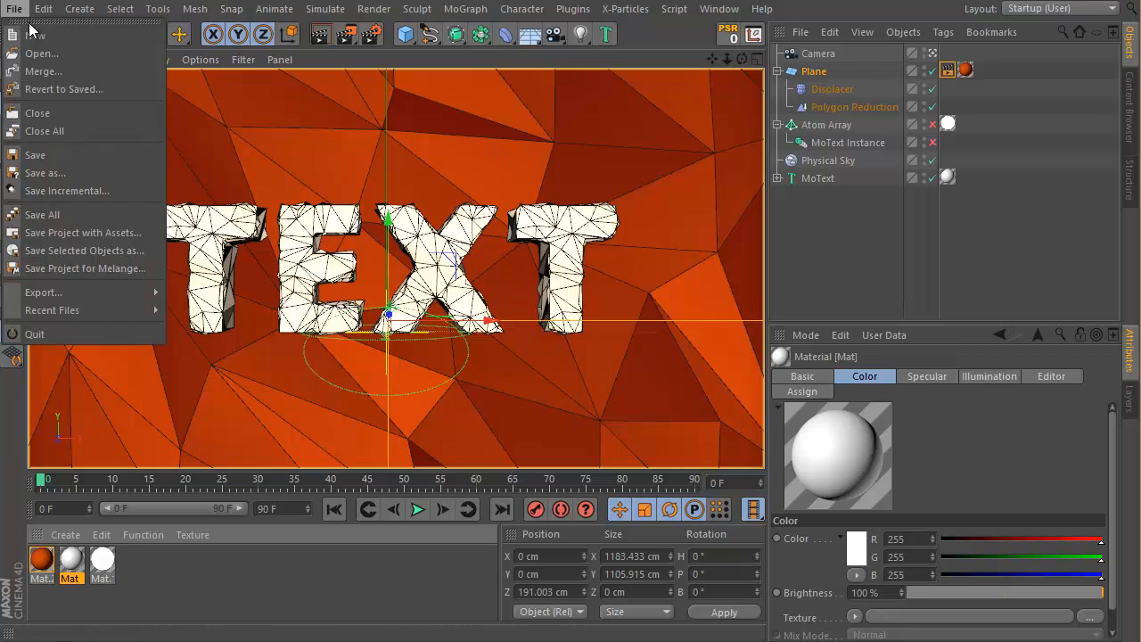
pyautogui.click(58, 60)
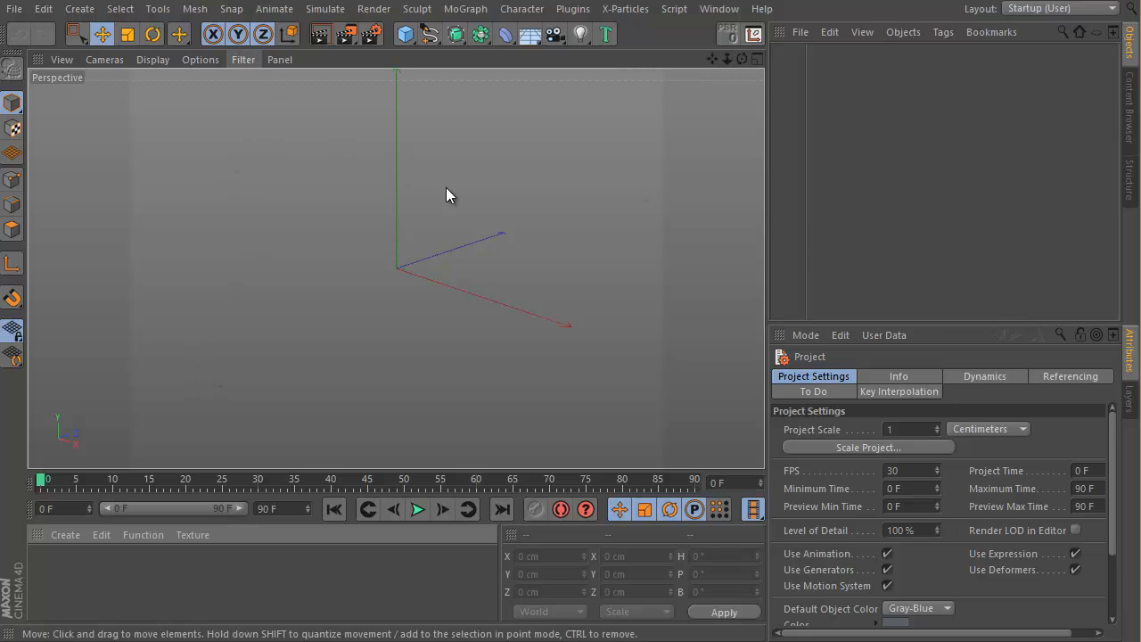
pyautogui.click(245, 64)
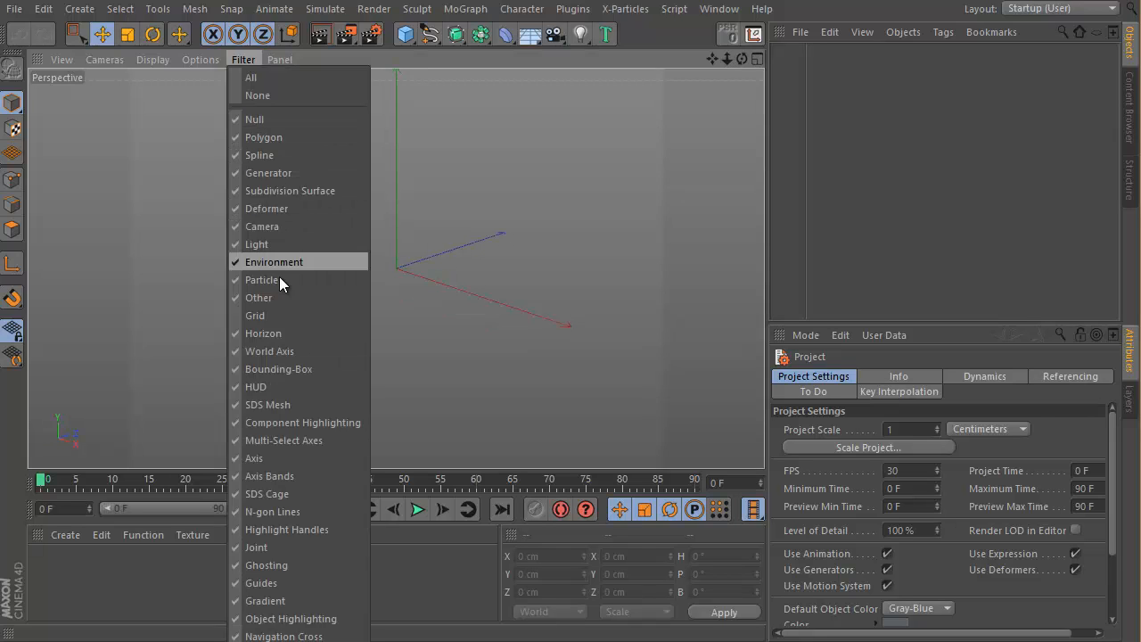
pyautogui.click(963, 188)
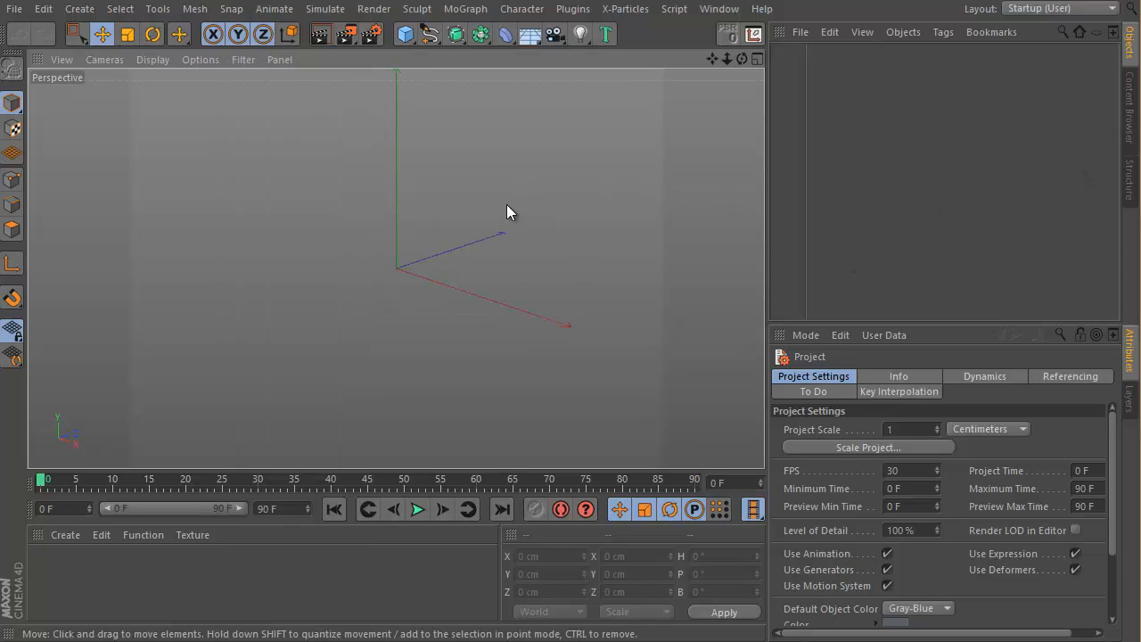
# Add a MoText object and set its text to TEXT in capitals.
pyautogui.moveTo(742, 59); pyautogui.dragTo(605, 305)
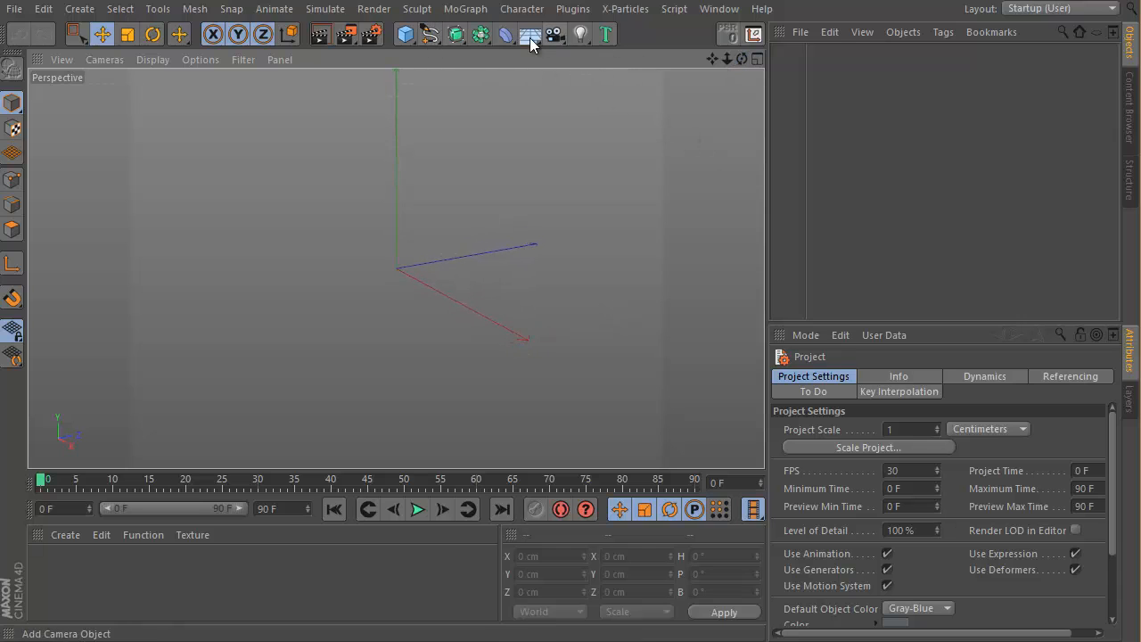
pyautogui.click(467, 9)
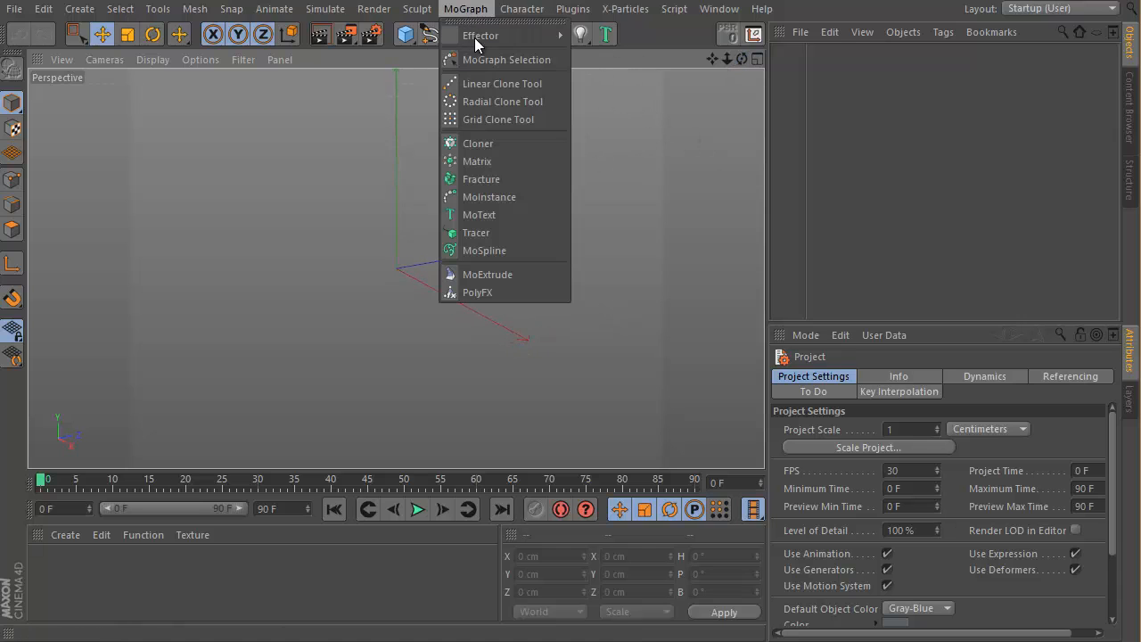
pyautogui.click(507, 214)
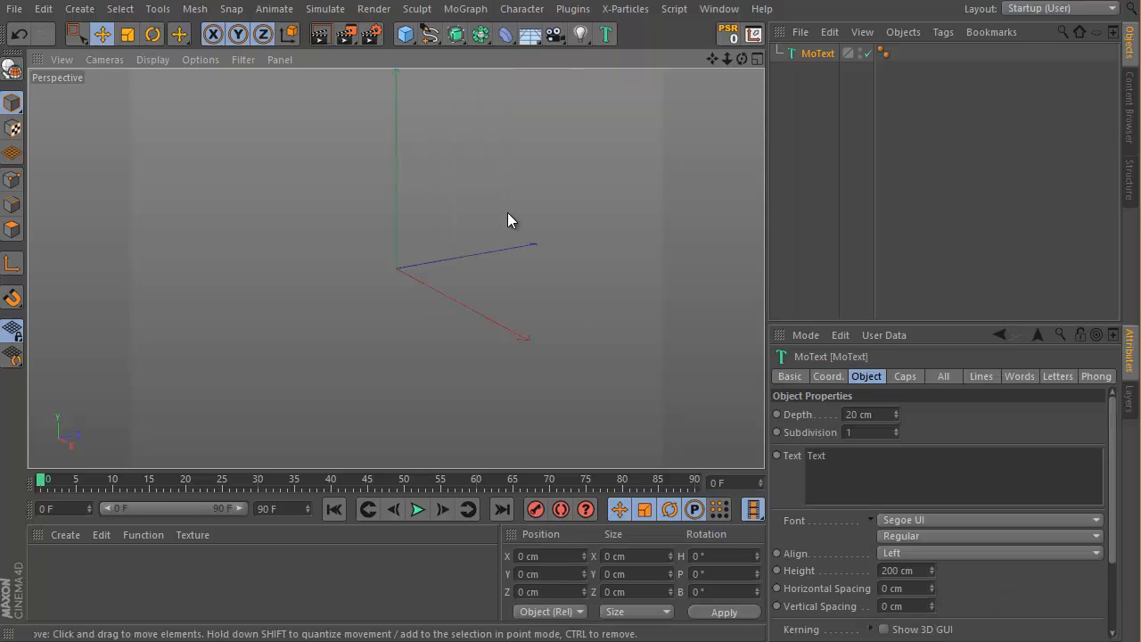
pyautogui.doubleClick(890, 477)
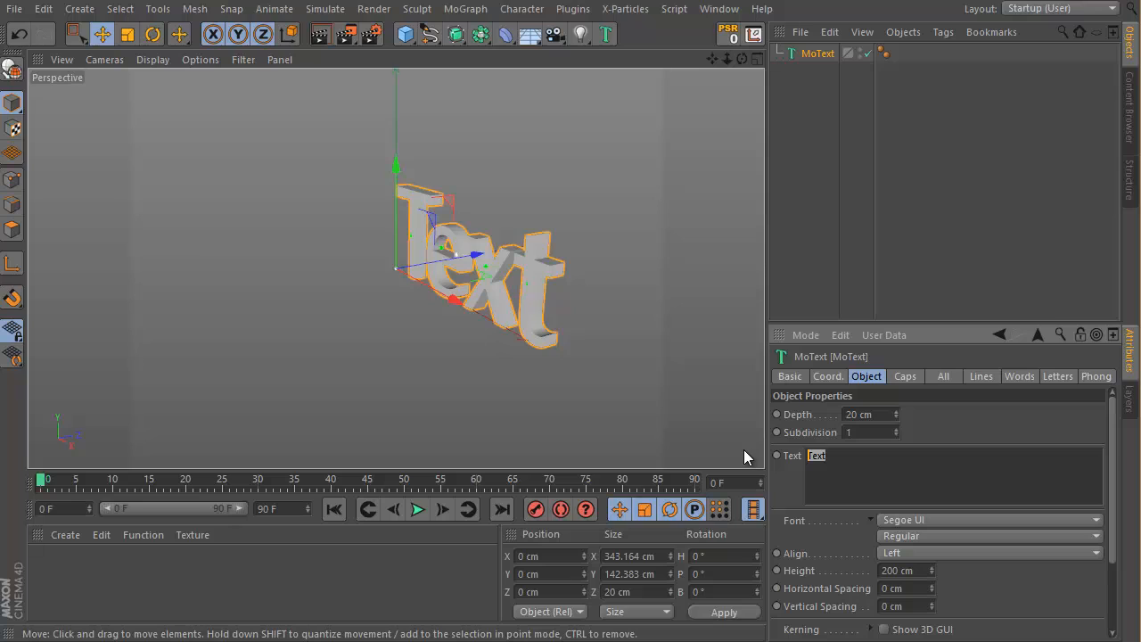
pyautogui.write('TEXT')
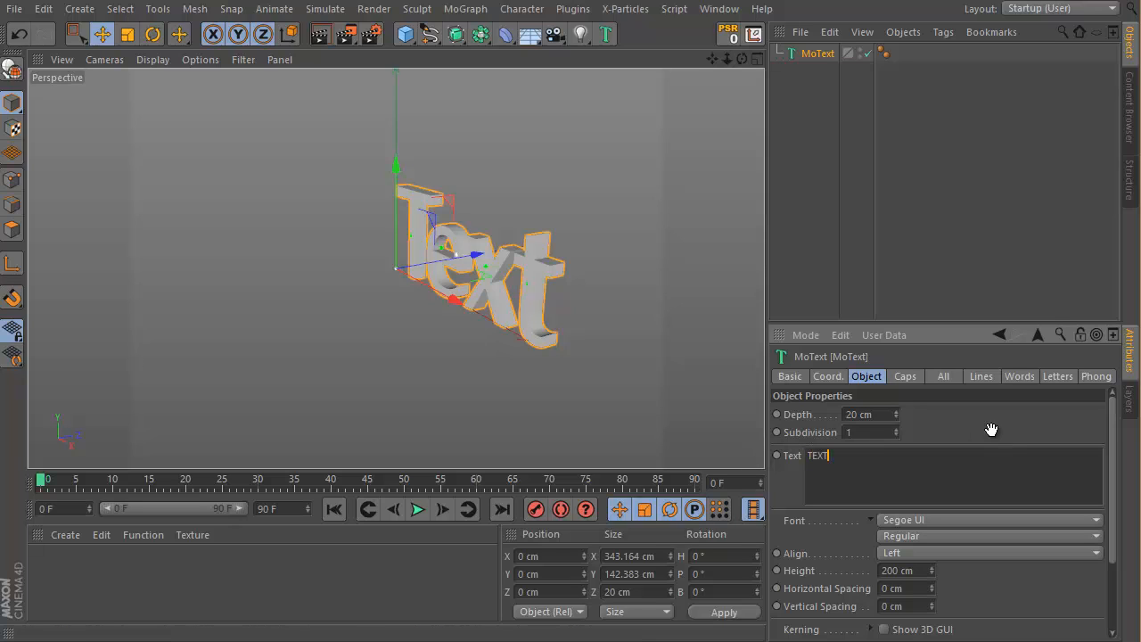
# Set the MoText alignment to Middle so the word is centred on the origin.
pyautogui.scroll(-1, 991, 420)
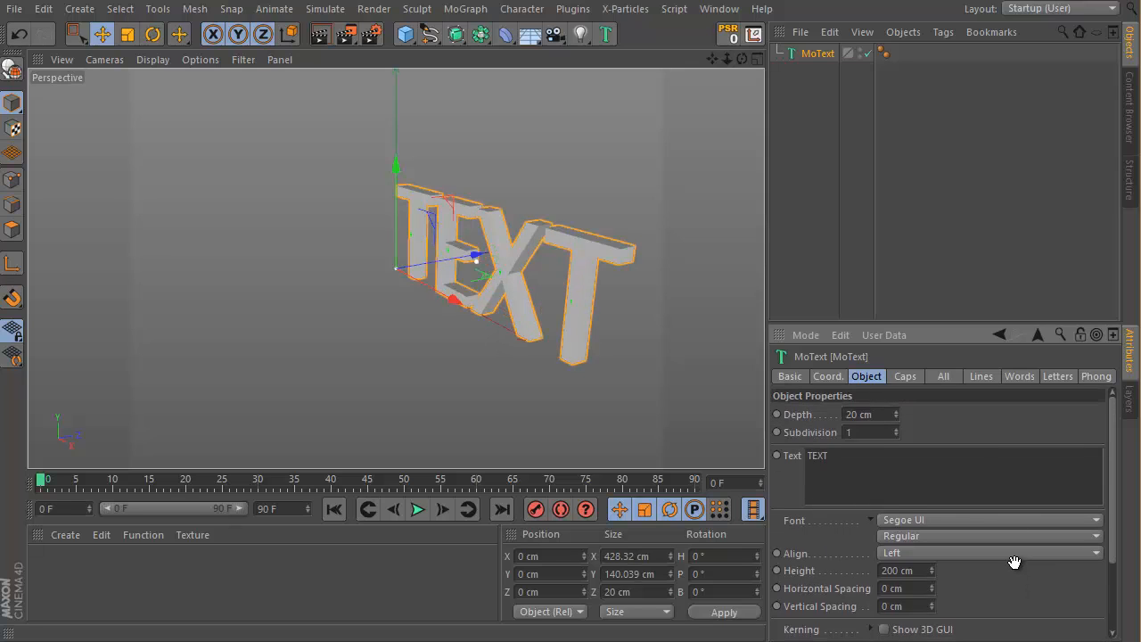
pyautogui.scroll(-1, 1007, 569)
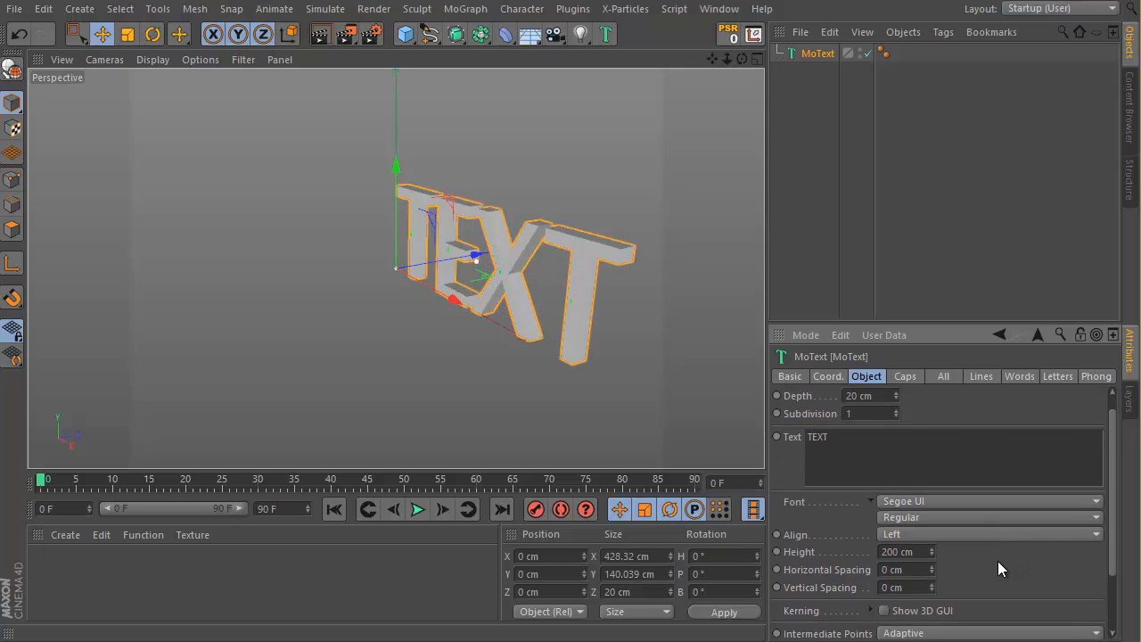
pyautogui.click(947, 533)
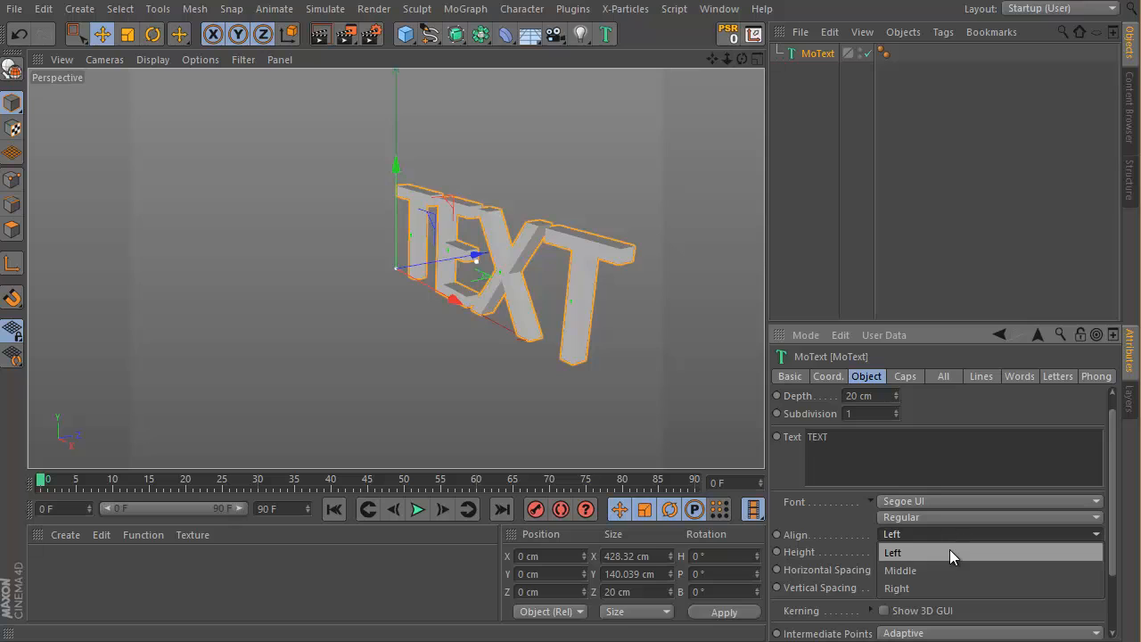
pyautogui.click(959, 571)
pyautogui.scroll(1, 953, 562)
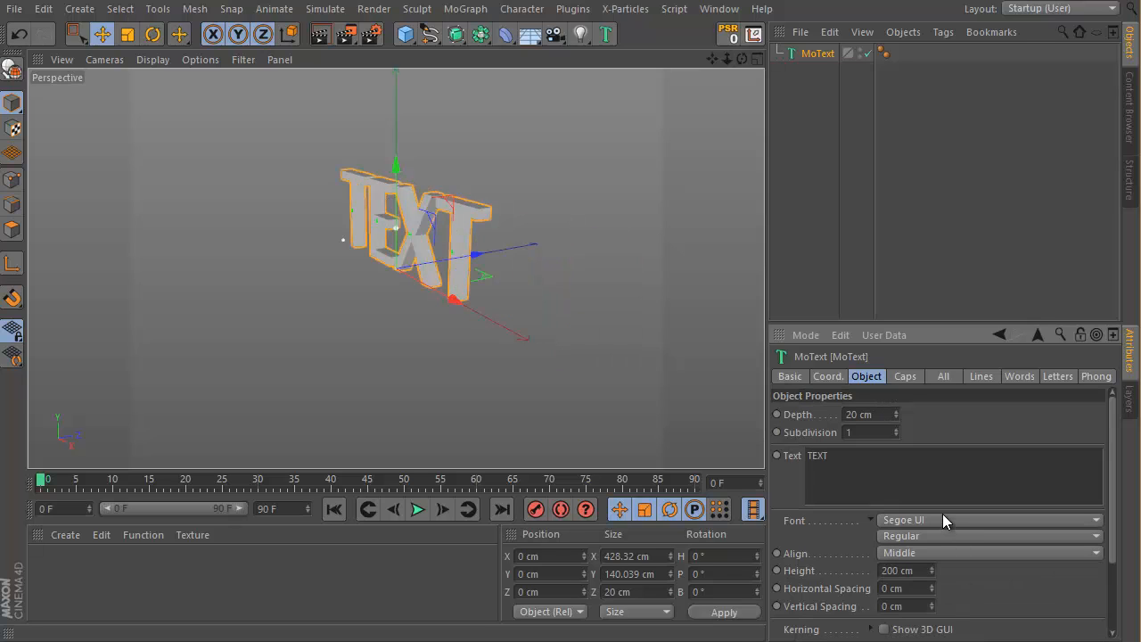
# Set the MoText font to Big John and its extrusion depth to 54 cm.
pyautogui.click(942, 519)
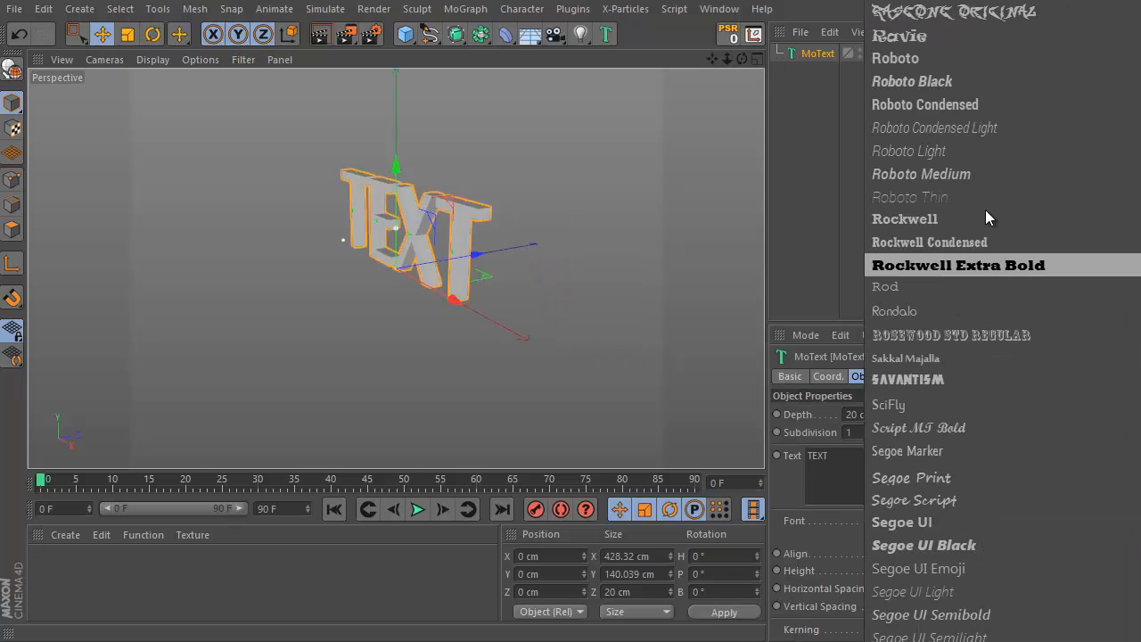
pyautogui.scroll(2, 996, 125)
pyautogui.scroll(15, 996, 125)
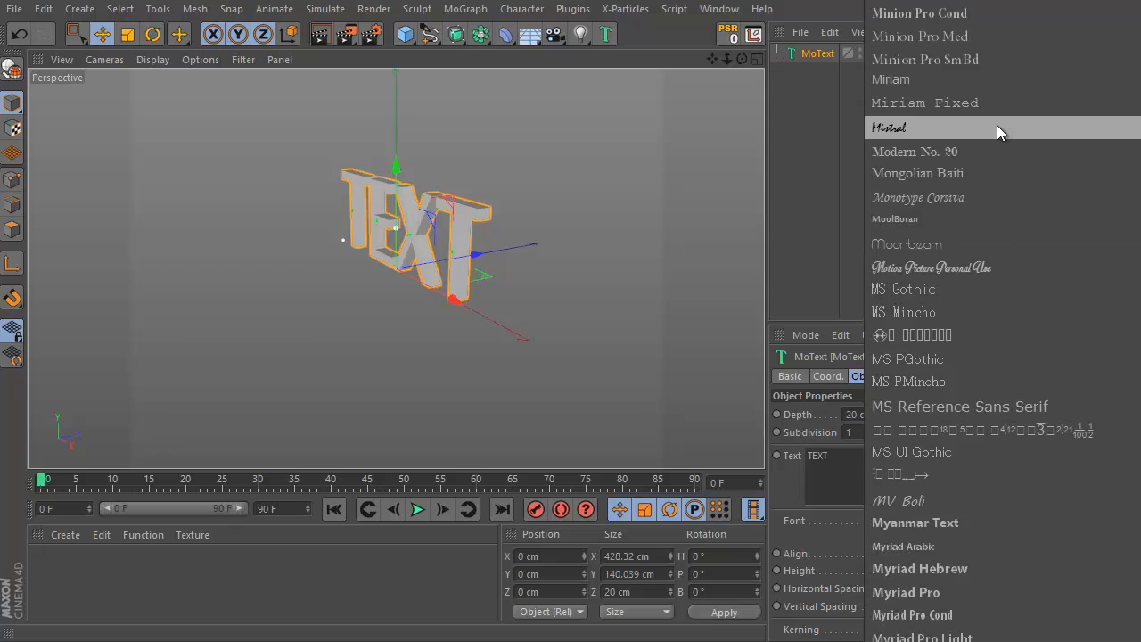
pyautogui.scroll(16, 997, 131)
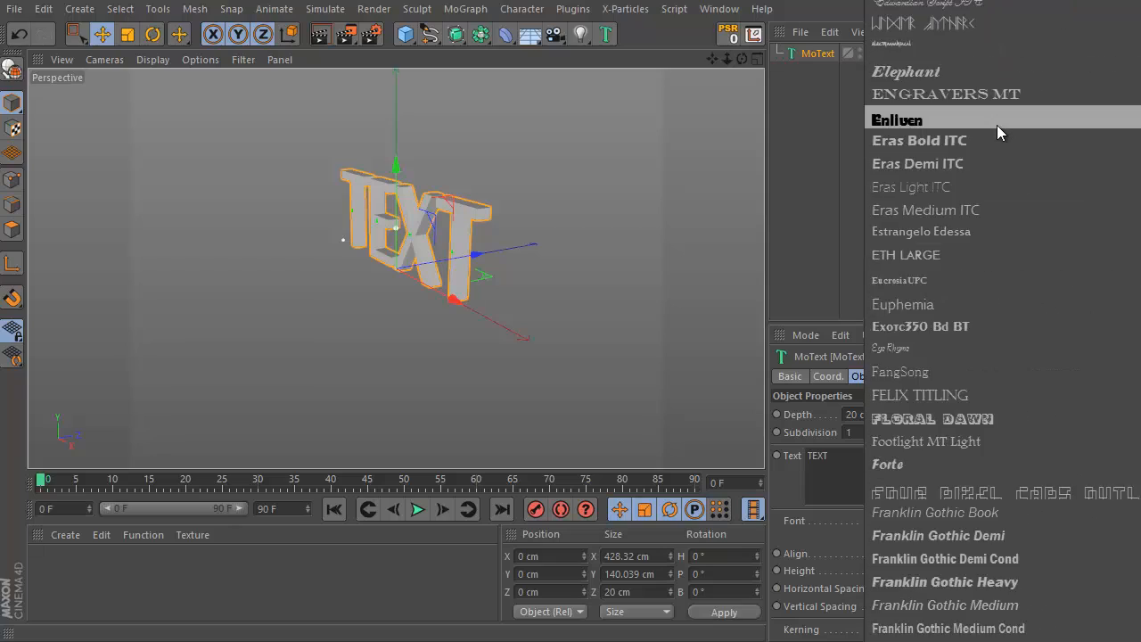
pyautogui.scroll(16, 997, 125)
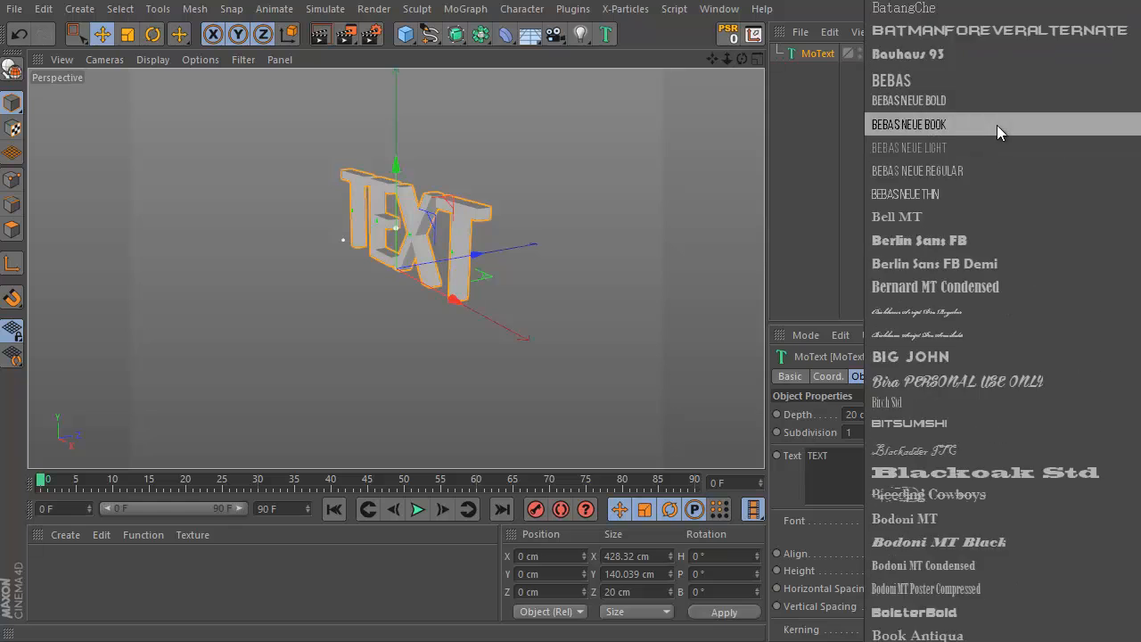
pyautogui.scroll(10, 997, 126)
pyautogui.scroll(-14, 996, 126)
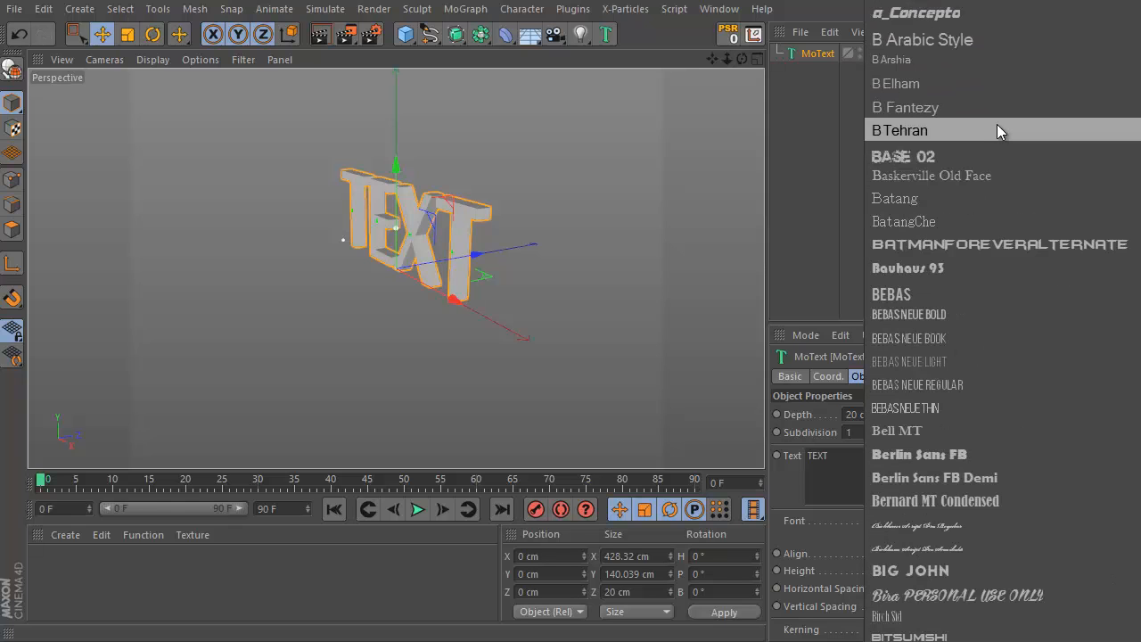
pyautogui.scroll(-5, 1009, 288)
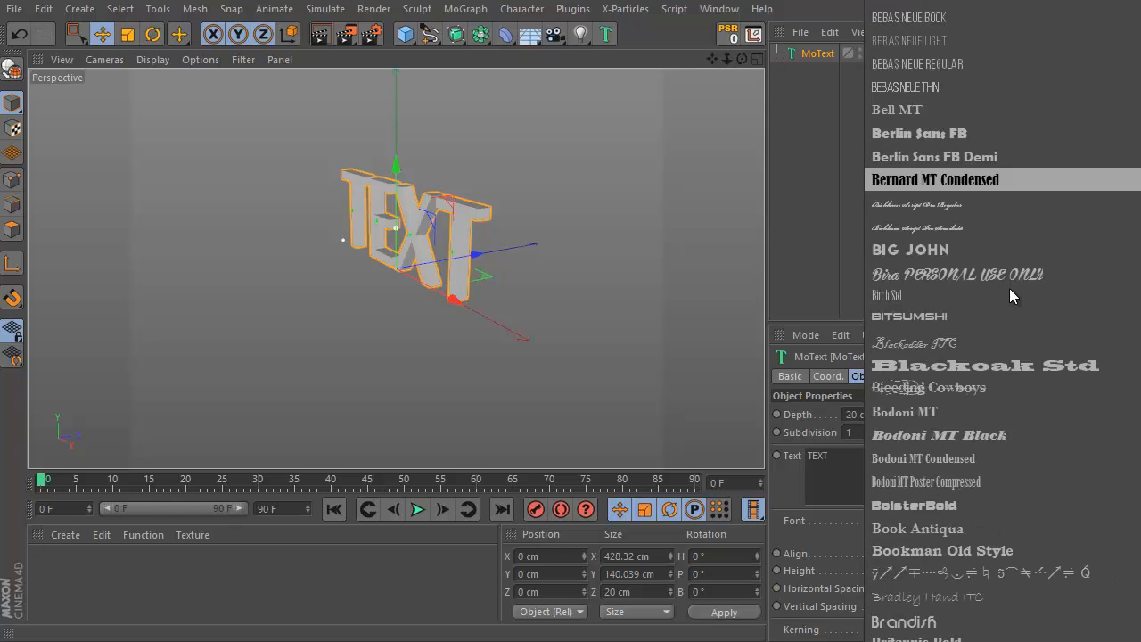
pyautogui.click(977, 251)
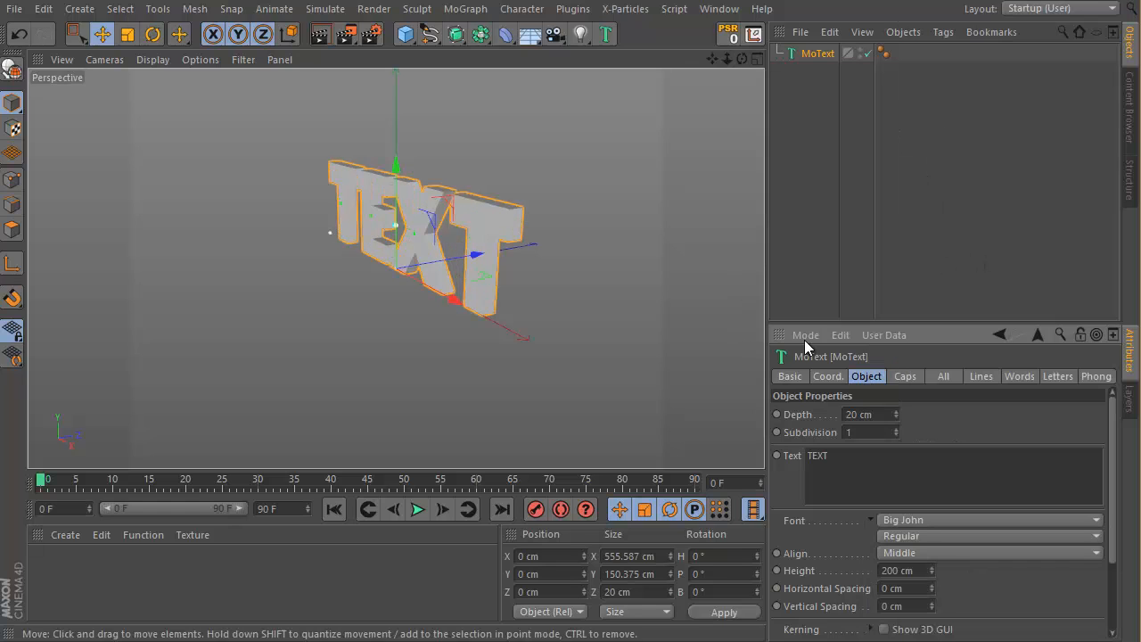
pyautogui.click(895, 417)
pyautogui.moveTo(895, 415); pyautogui.dragTo(896, 415)
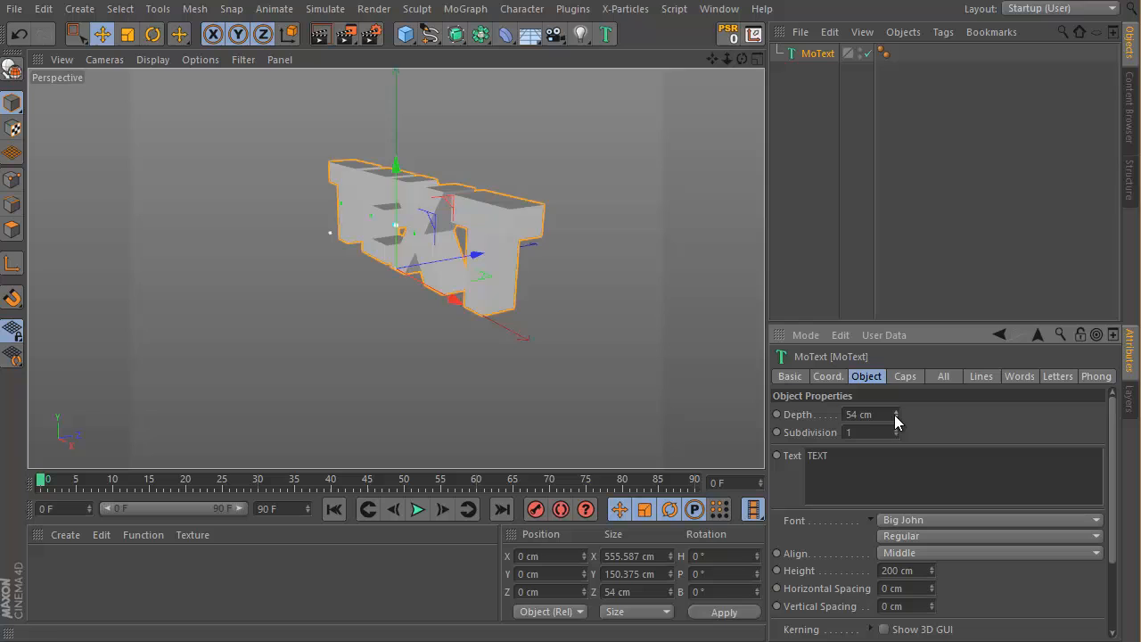
# Change the viewport display to shading with lines so the text's edges are drawn.
pyautogui.click(152, 60)
pyautogui.click(161, 104)
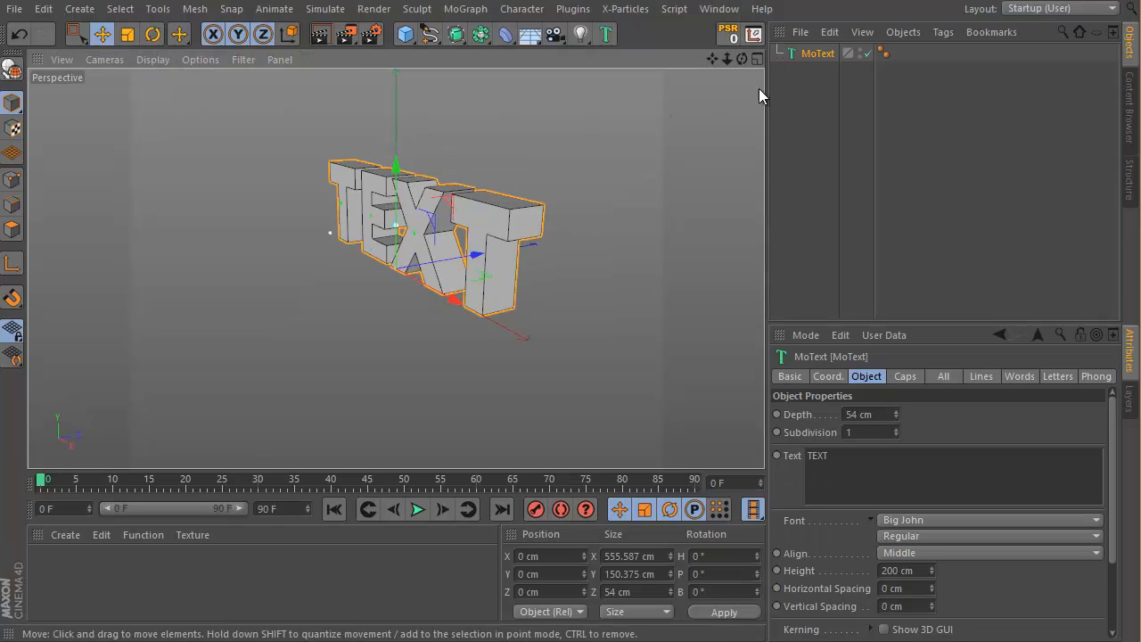
pyautogui.moveTo(738, 62); pyautogui.dragTo(603, 306)
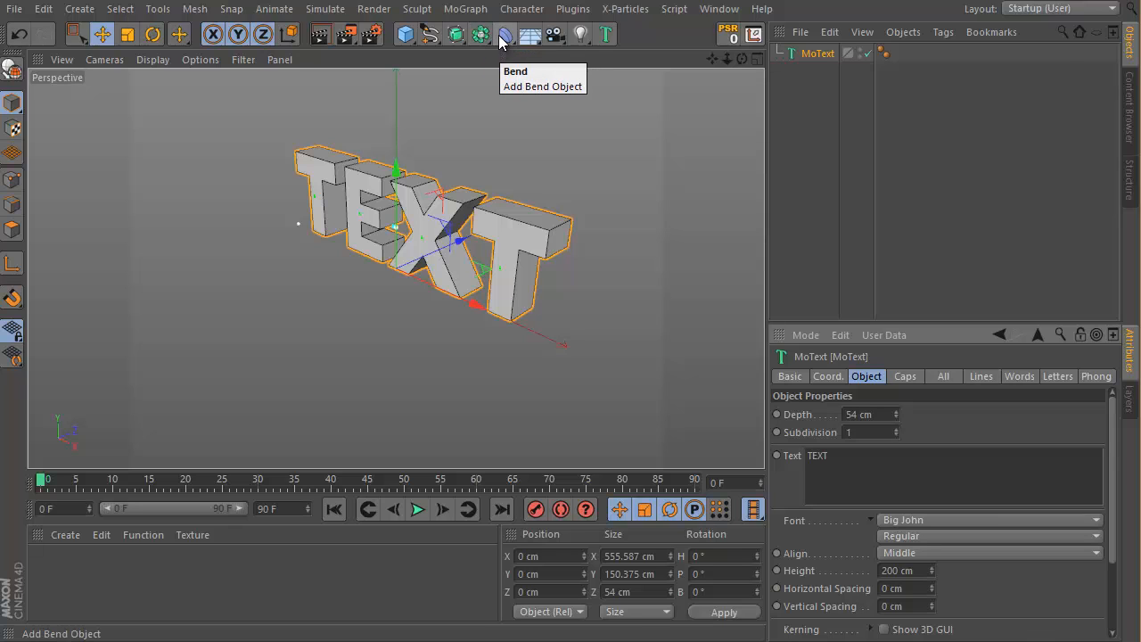
# Add a Displacer deformer and make it a child of the MoText object.
pyautogui.moveTo(505, 35); pyautogui.dragTo(592, 248)
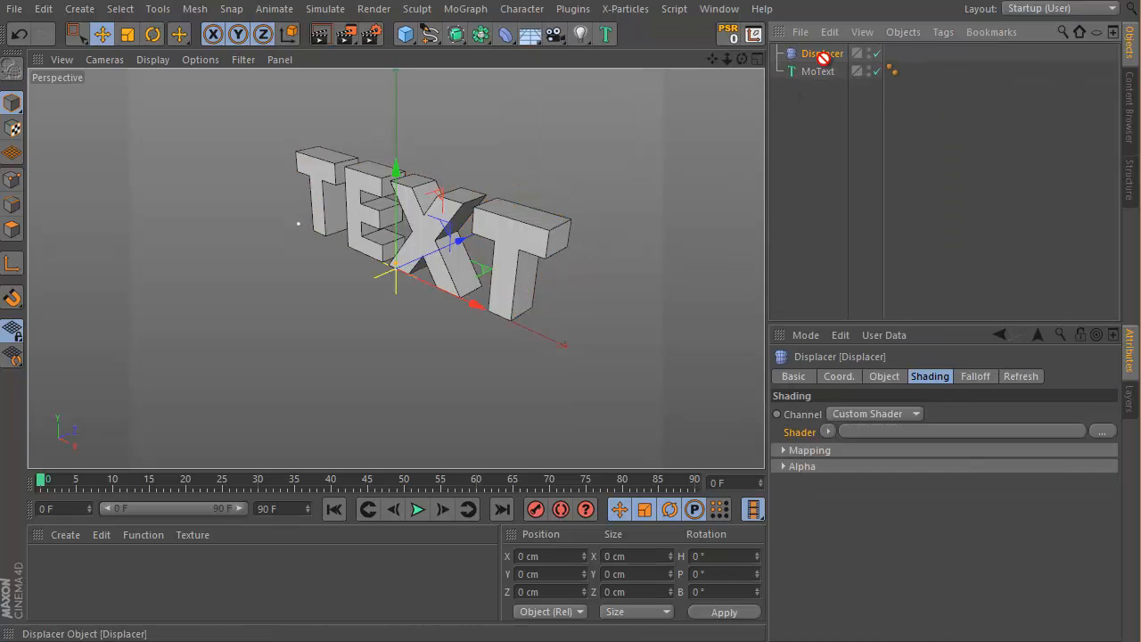
pyautogui.moveTo(820, 72); pyautogui.dragTo(822, 73)
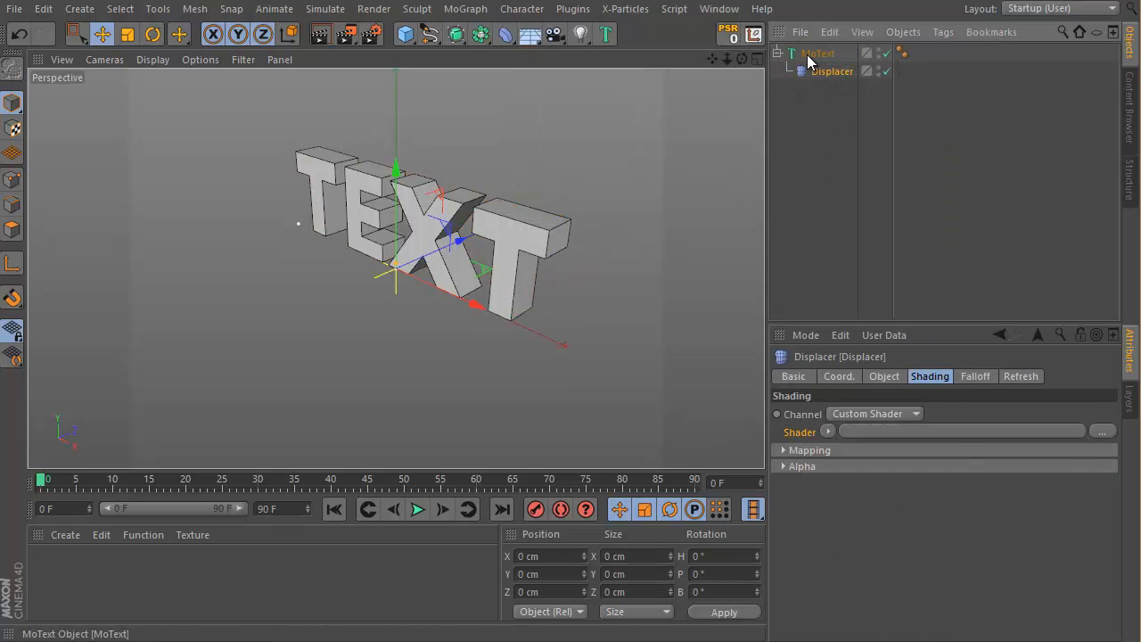
pyautogui.click(807, 56)
# Assign a shader to the Displacer to drive the displacement, and open the deformer's object properties.
pyautogui.click(830, 73)
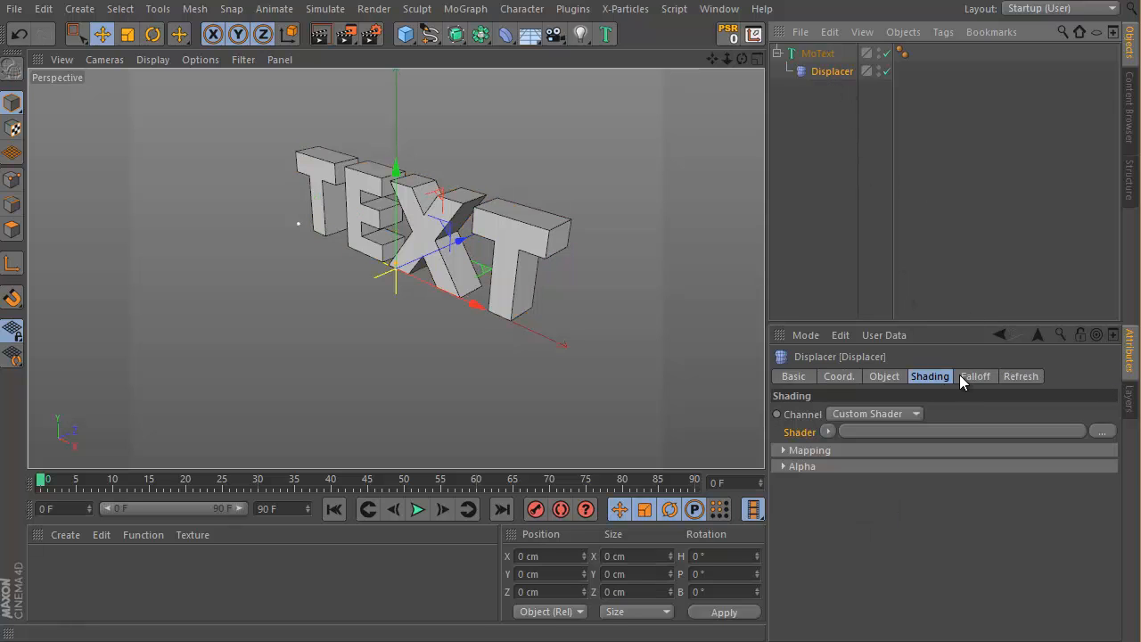
pyautogui.click(828, 431)
pyautogui.click(847, 224)
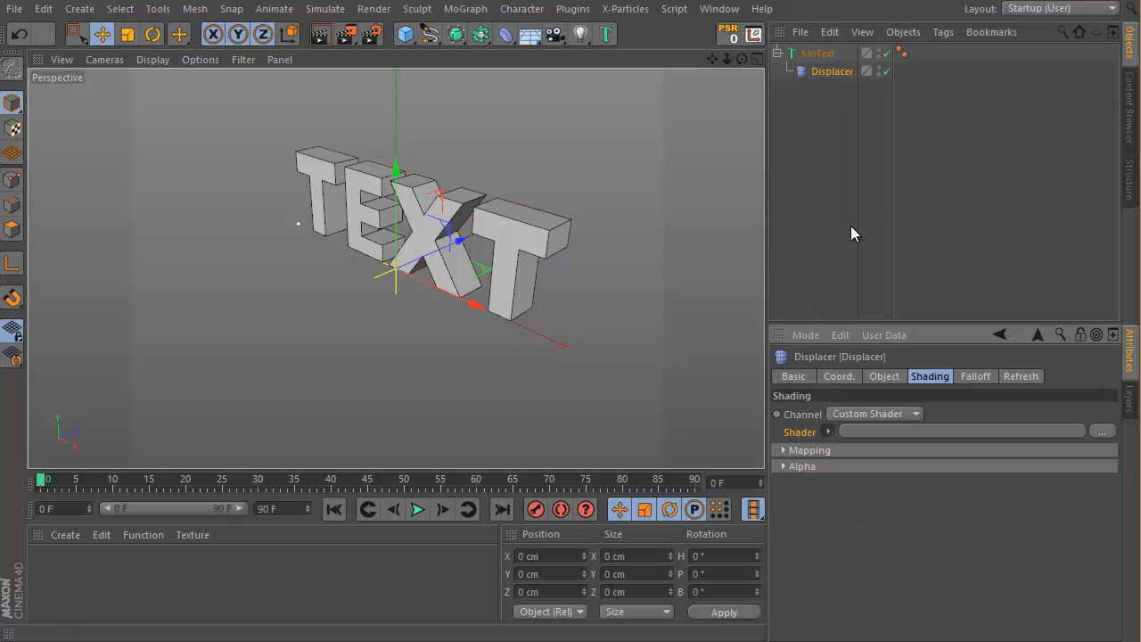
pyautogui.click(885, 375)
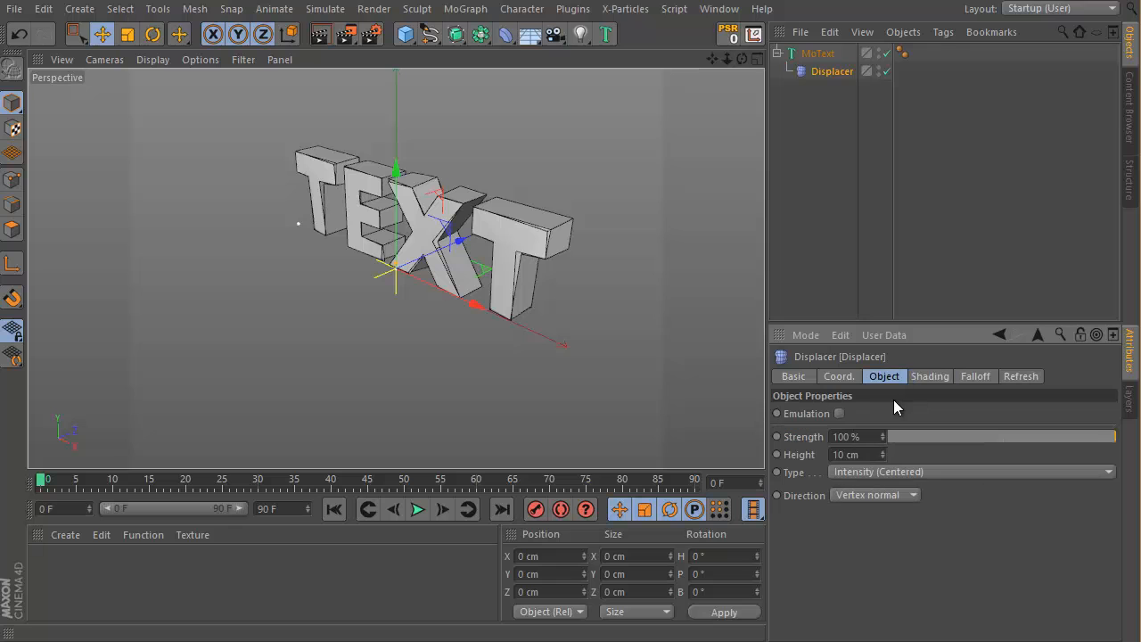
# Set the Displacer's height to 7 cm and disable the deformer in the object hierarchy.
pyautogui.moveTo(880, 452); pyautogui.dragTo(882, 446)
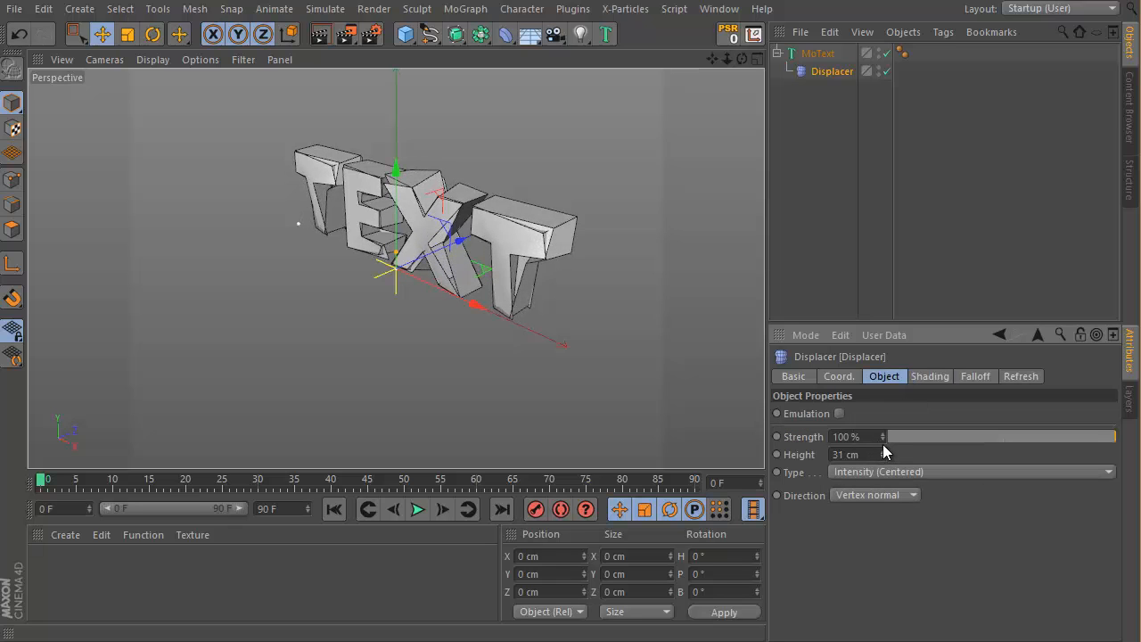
pyautogui.moveTo(742, 59)
pyautogui.mouseDown()
pyautogui.moveTo(606, 308)
pyautogui.moveTo(595, 306)
pyautogui.moveTo(621, 308)
pyautogui.moveTo(605, 312)
pyautogui.moveTo(739, 71)
pyautogui.mouseUp()
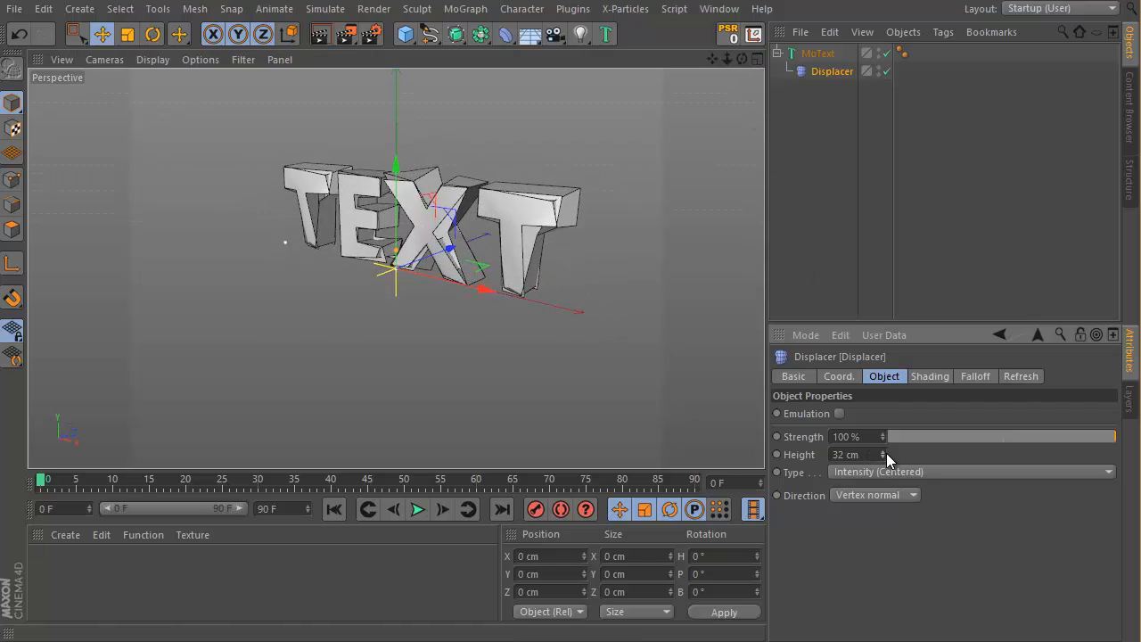
pyautogui.moveTo(886, 453); pyautogui.dragTo(886, 455)
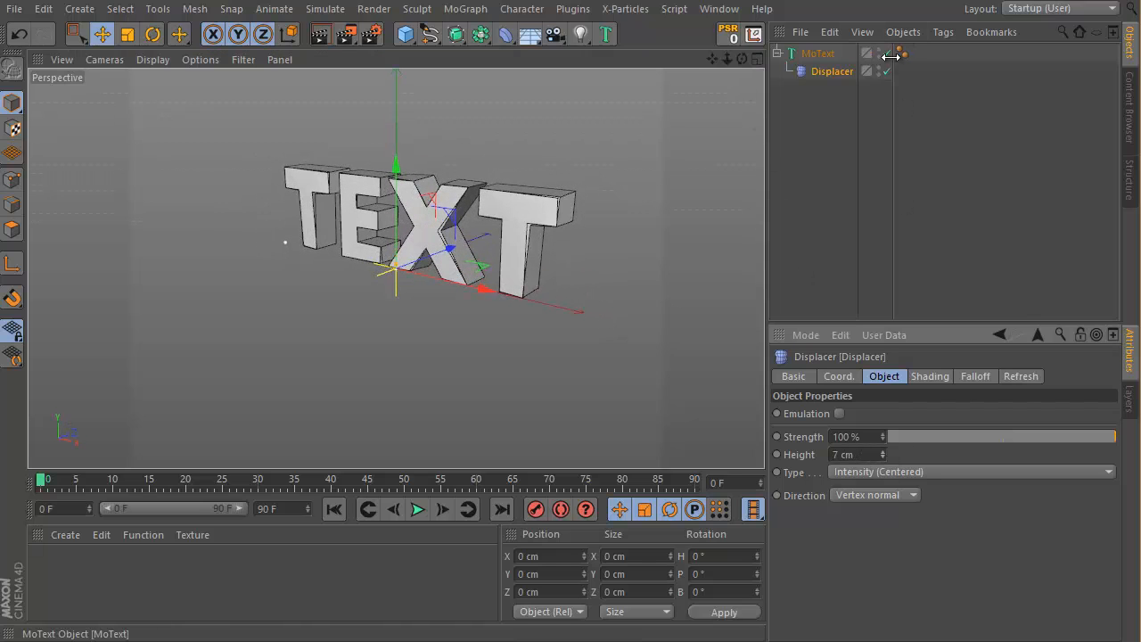
pyautogui.click(886, 71)
# Set the MoText object's subdivision to 4 so its extruded sides are divided along the depth.
pyautogui.click(817, 54)
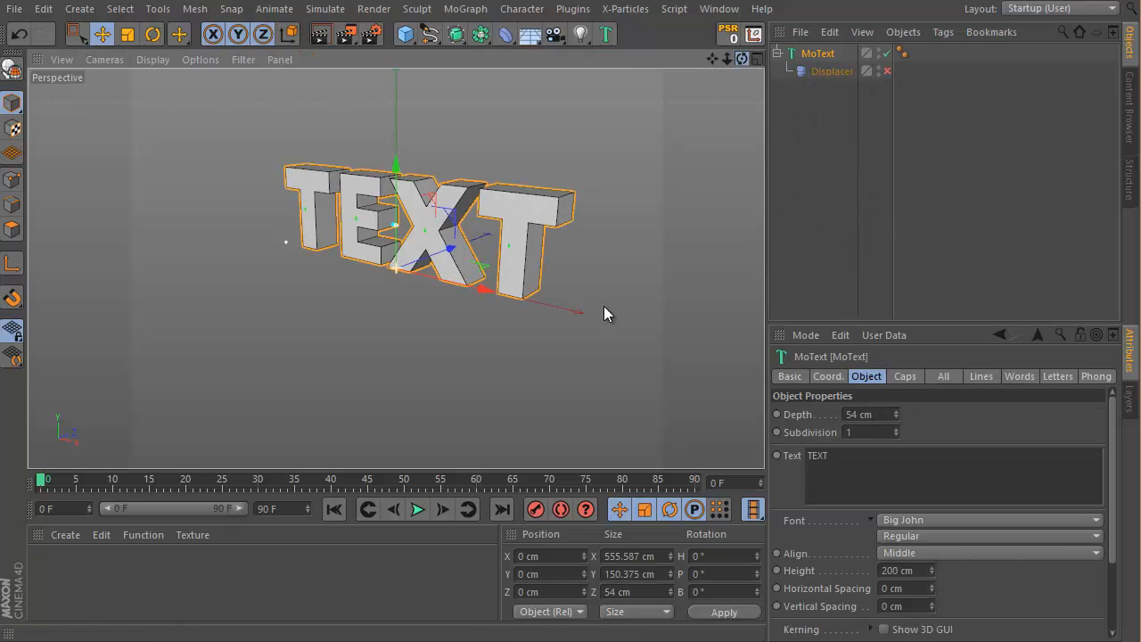
pyautogui.keyDown('alt'); pyautogui.moveTo(603, 306); pyautogui.dragTo(572, 330); pyautogui.keyUp('alt')
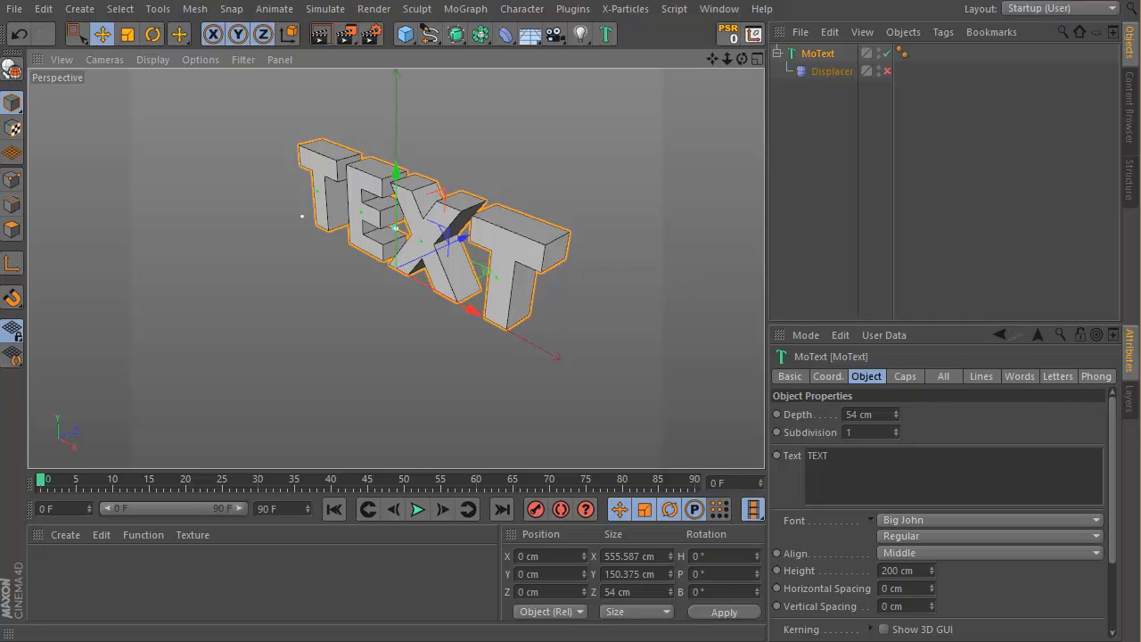
pyautogui.click(152, 59)
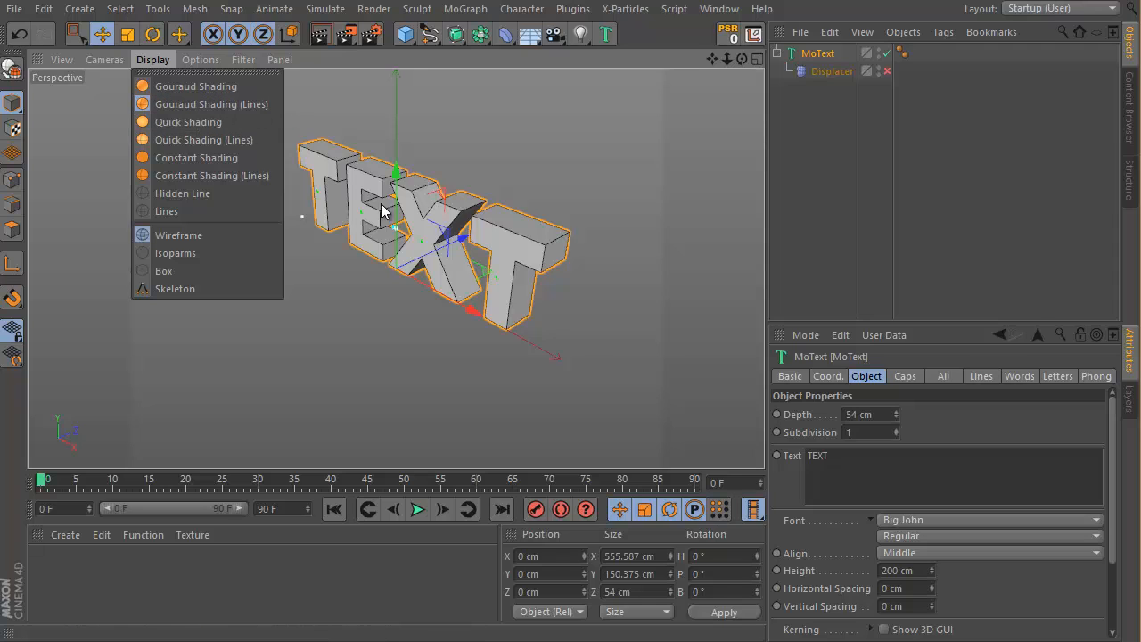
pyautogui.click(822, 52)
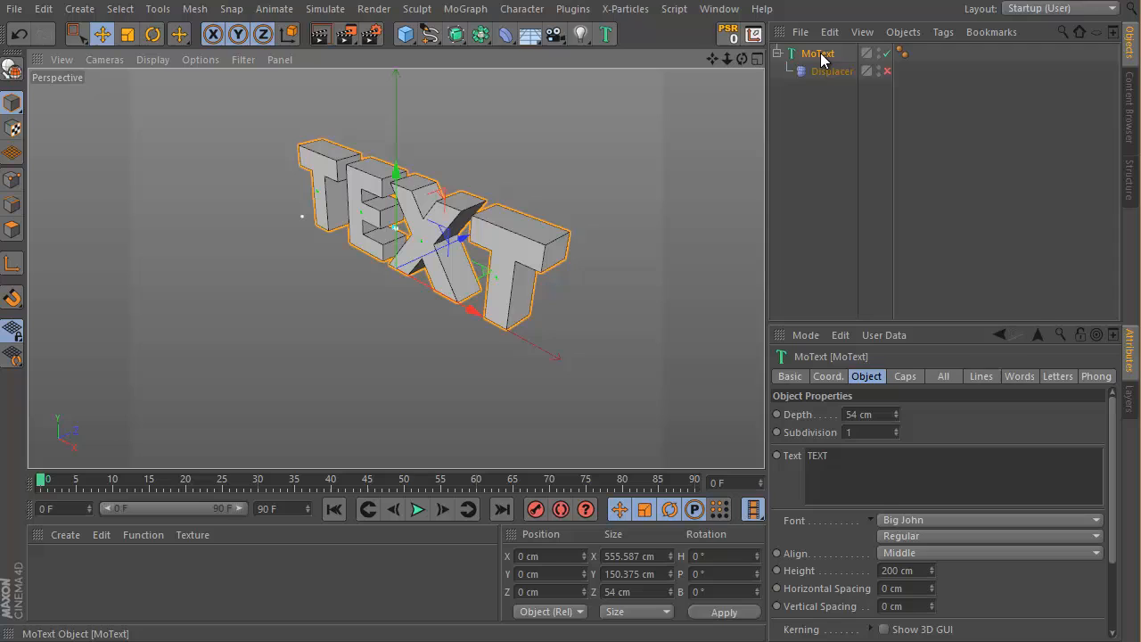
pyautogui.click(895, 429)
pyautogui.click(896, 429)
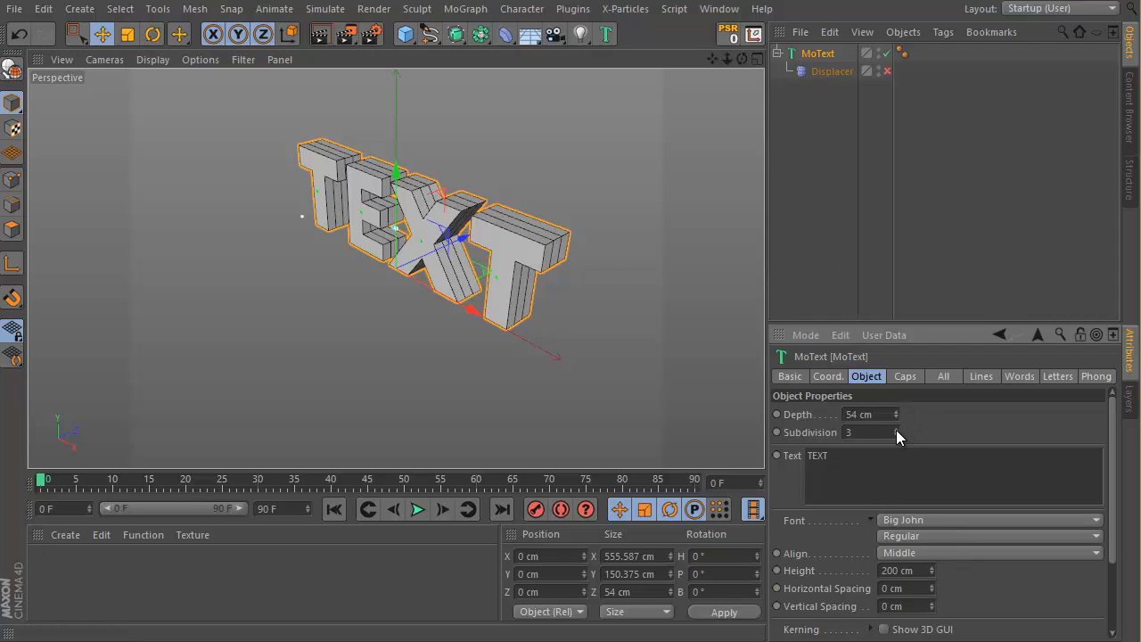
pyautogui.click(895, 429)
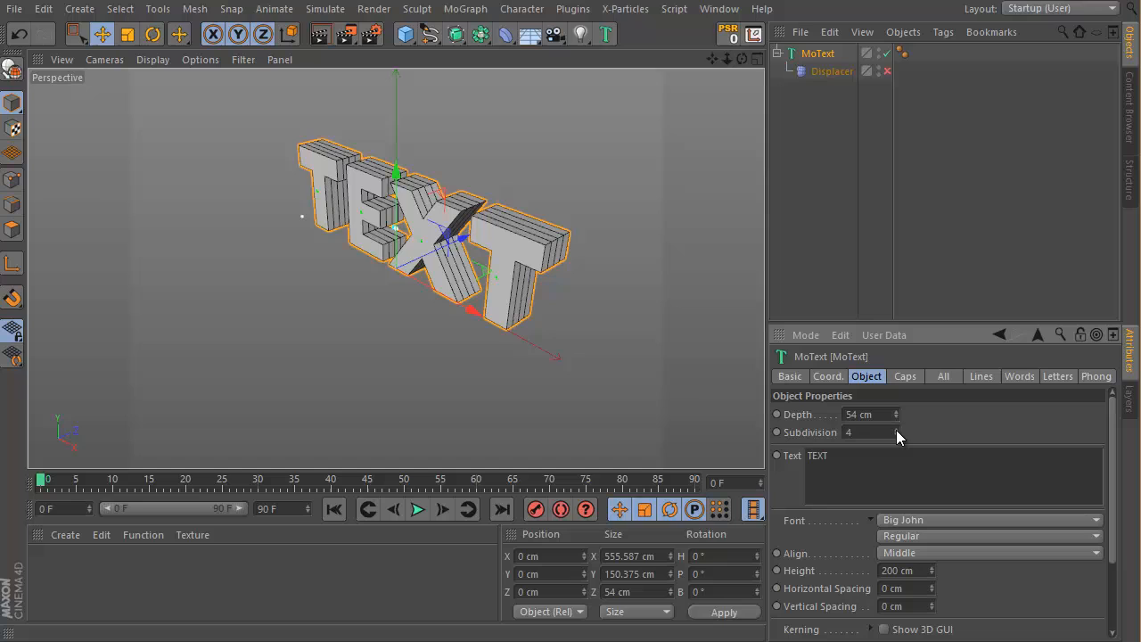
# Set the MoText extrusion depth to 50 cm.
pyautogui.click(844, 415)
pyautogui.moveTo(970, 416); pyautogui.dragTo(971, 453)
pyautogui.click(862, 415)
pyautogui.moveTo(862, 415); pyautogui.dragTo(782, 419)
pyautogui.write('50')
pyautogui.press('Return')
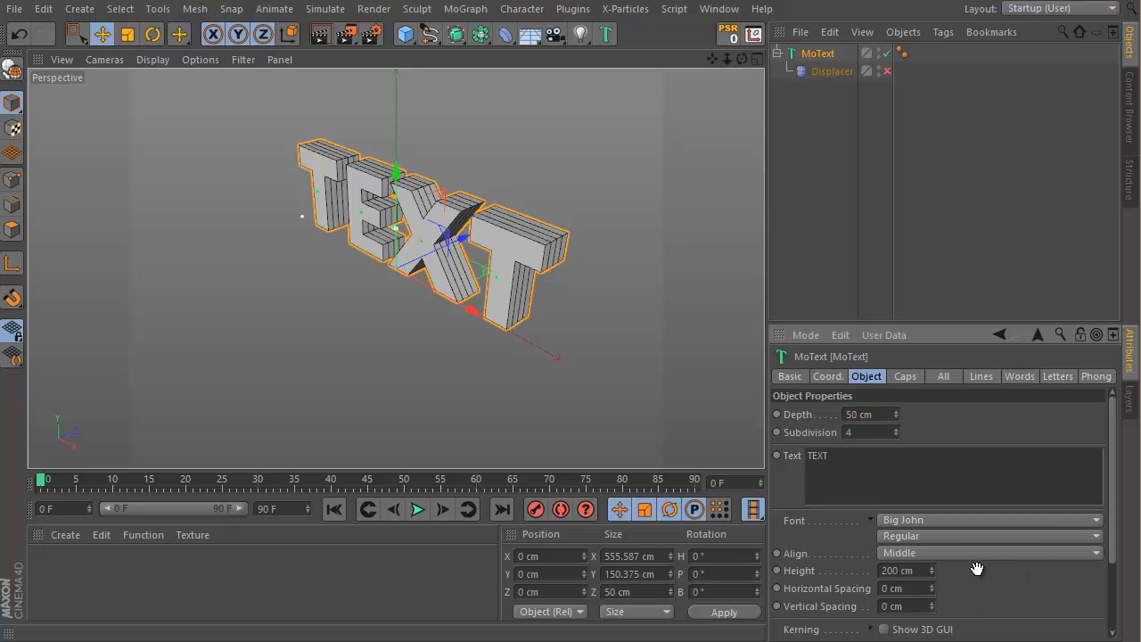
# Set the MoText intermediate points to Uniform with a number of 5.
pyautogui.scroll(-3, 970, 552)
pyautogui.scroll(-1, 983, 571)
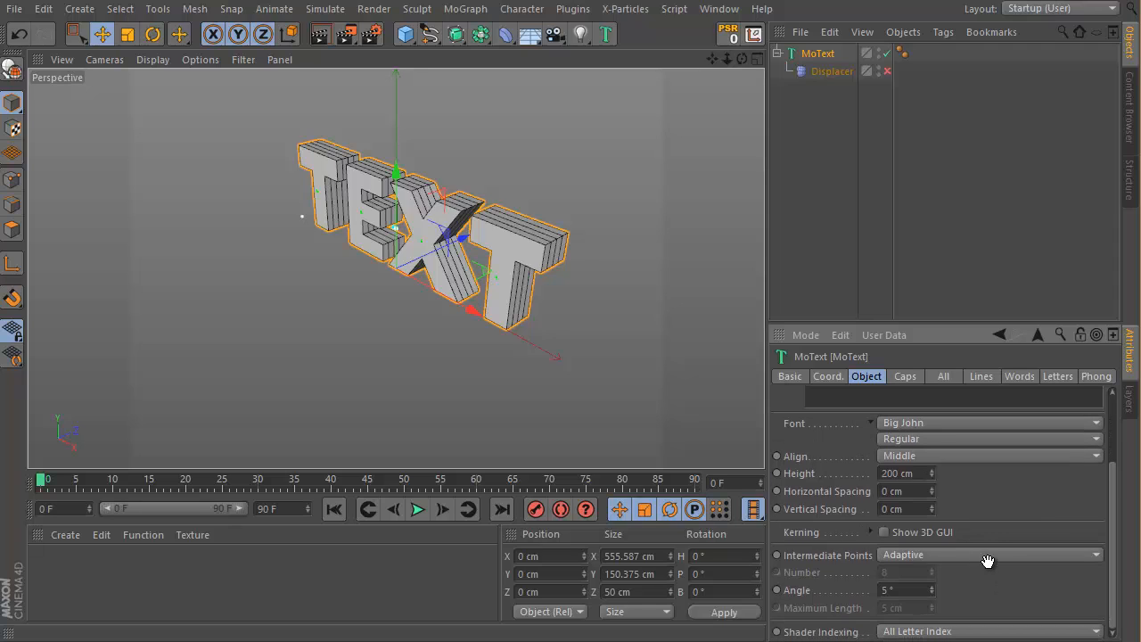
pyautogui.click(933, 551)
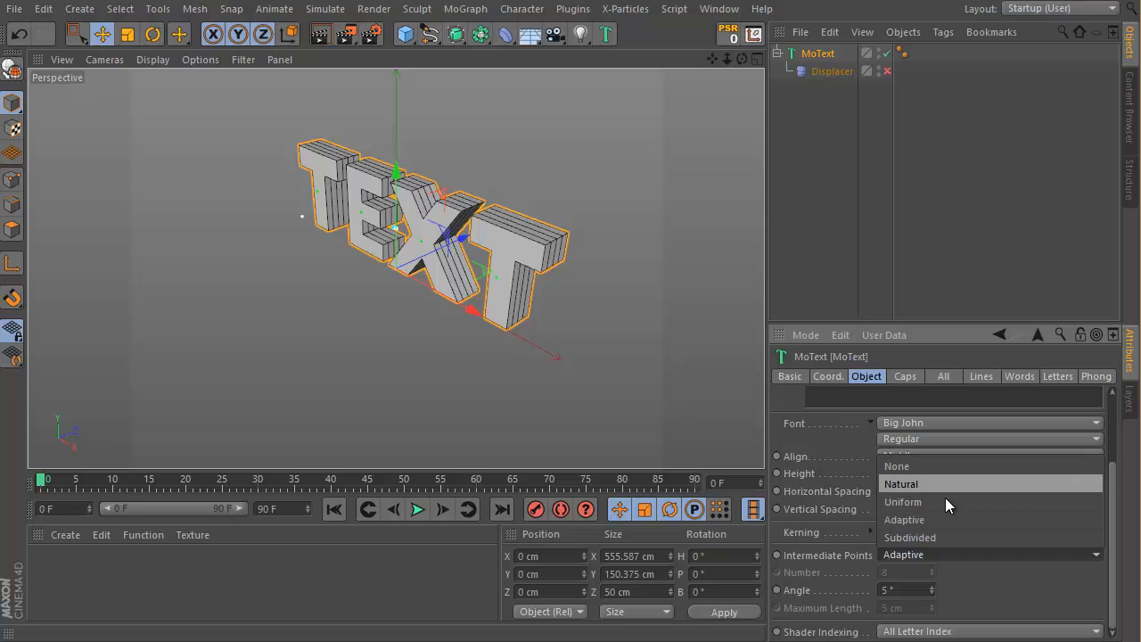
pyautogui.click(945, 514)
pyautogui.click(947, 555)
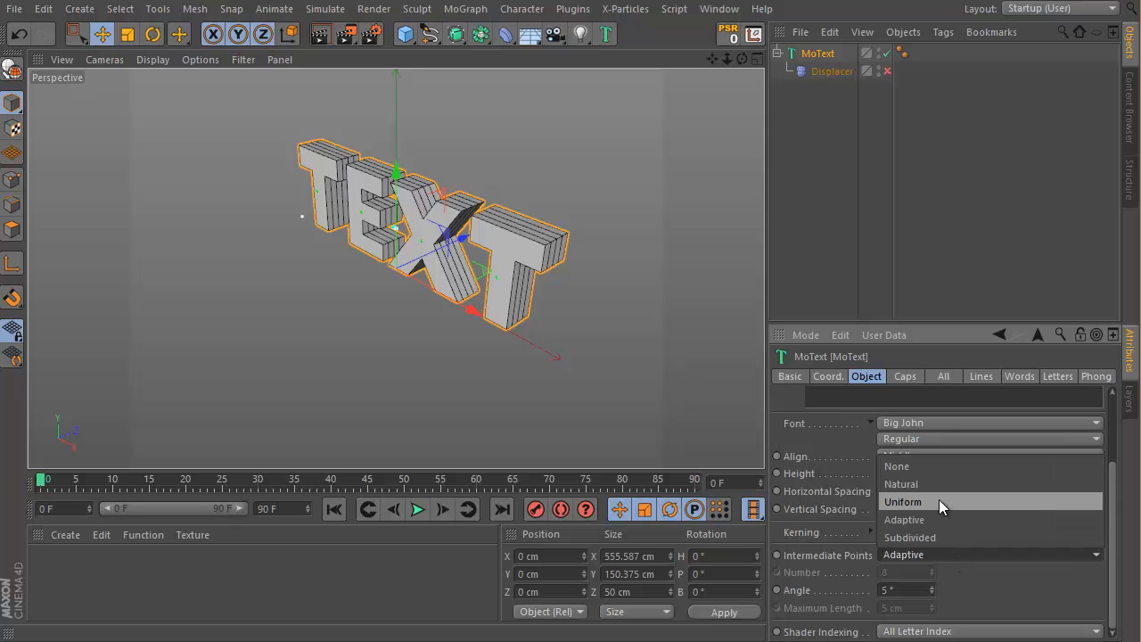
pyautogui.click(938, 500)
pyautogui.scroll(-2, 981, 543)
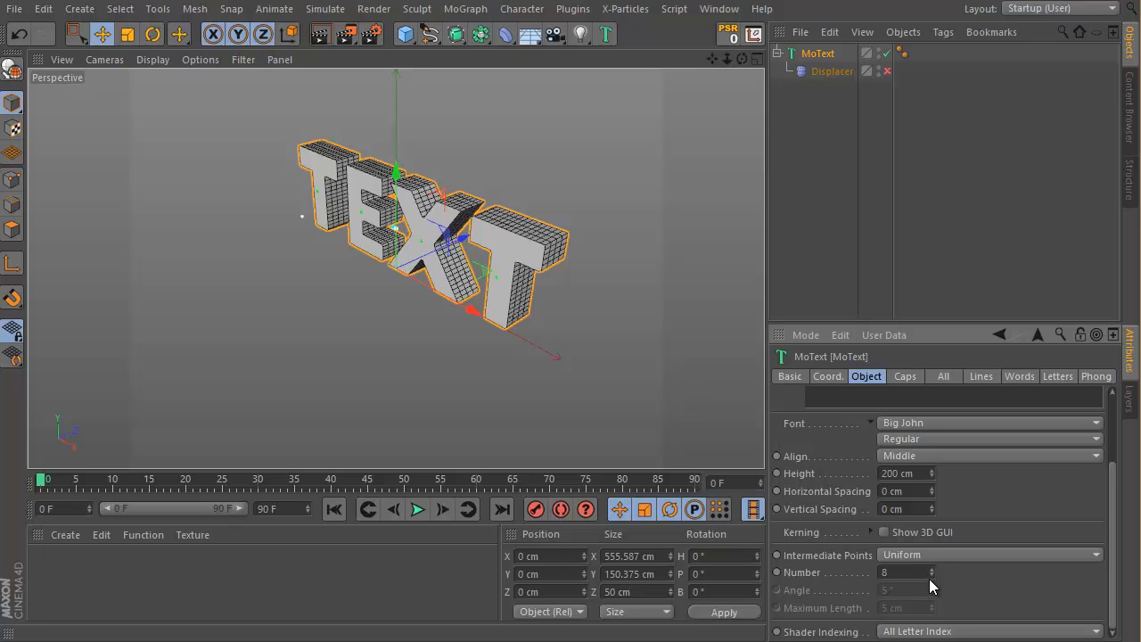
pyautogui.scroll(4, 928, 578)
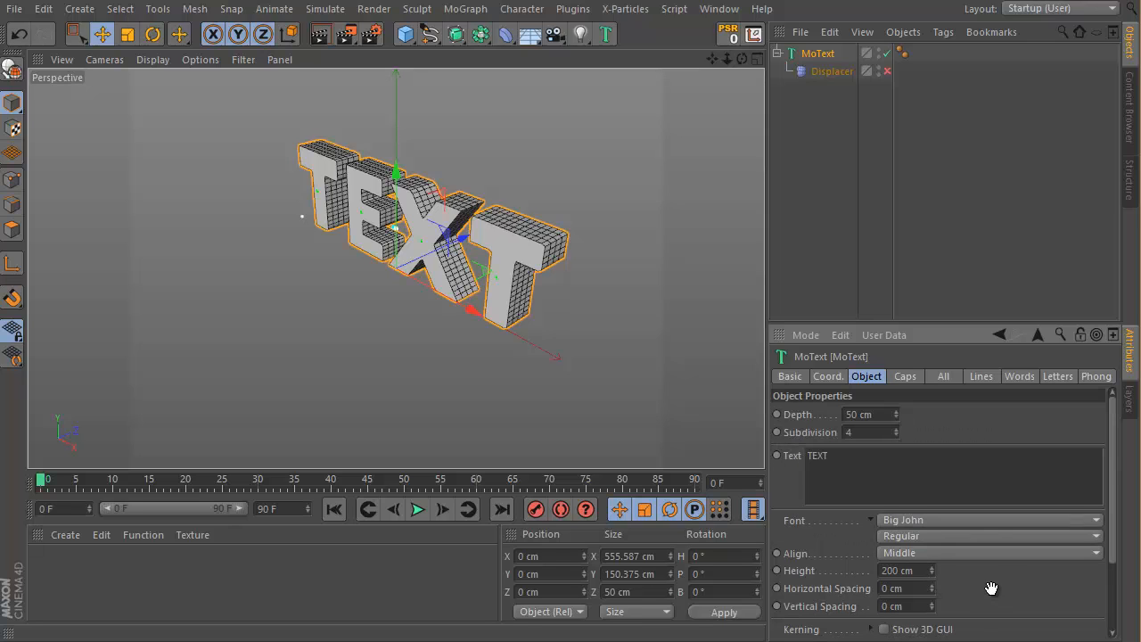
pyautogui.scroll(-4, 990, 589)
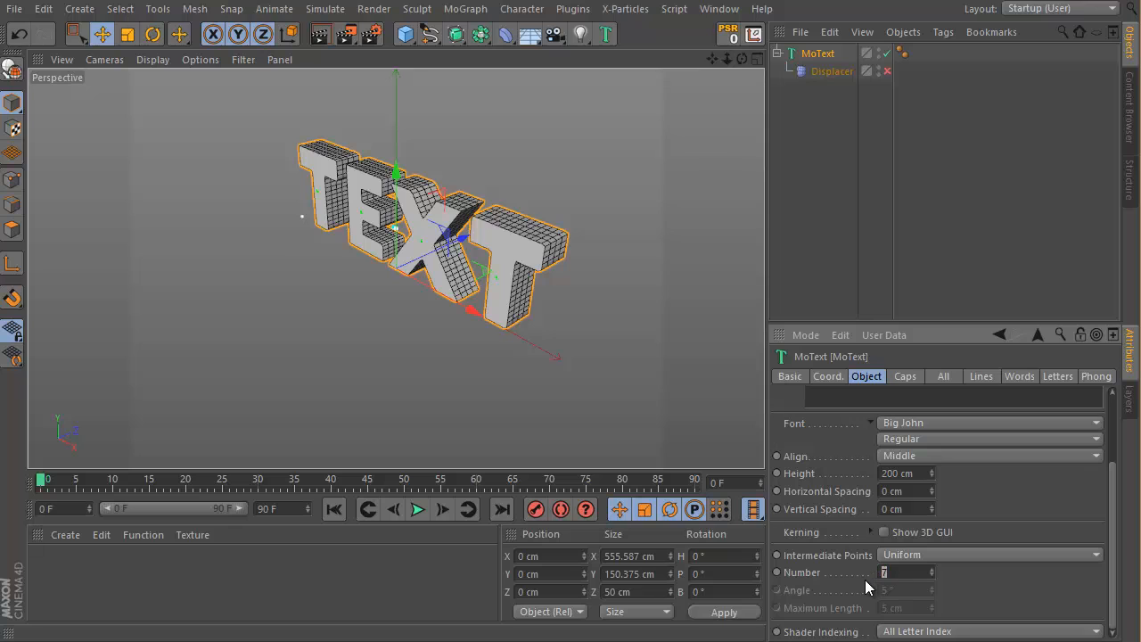
pyautogui.scroll(4, 865, 580)
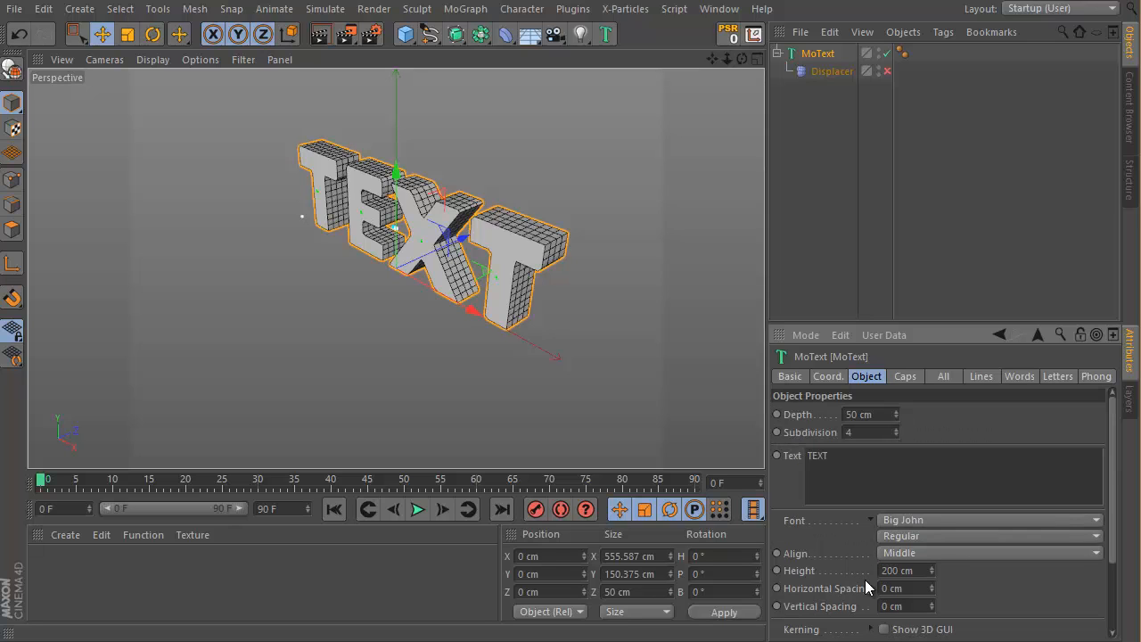
pyautogui.scroll(-4, 973, 580)
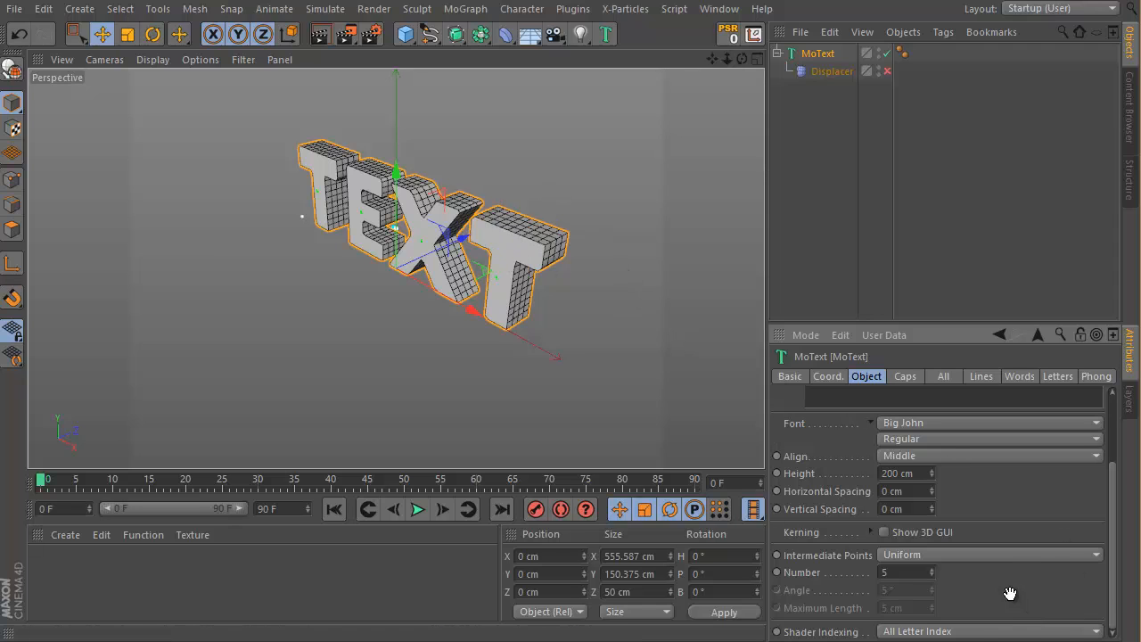
# Set the MoText caps type to Quadrangles and turn on their regular grid.
pyautogui.click(912, 380)
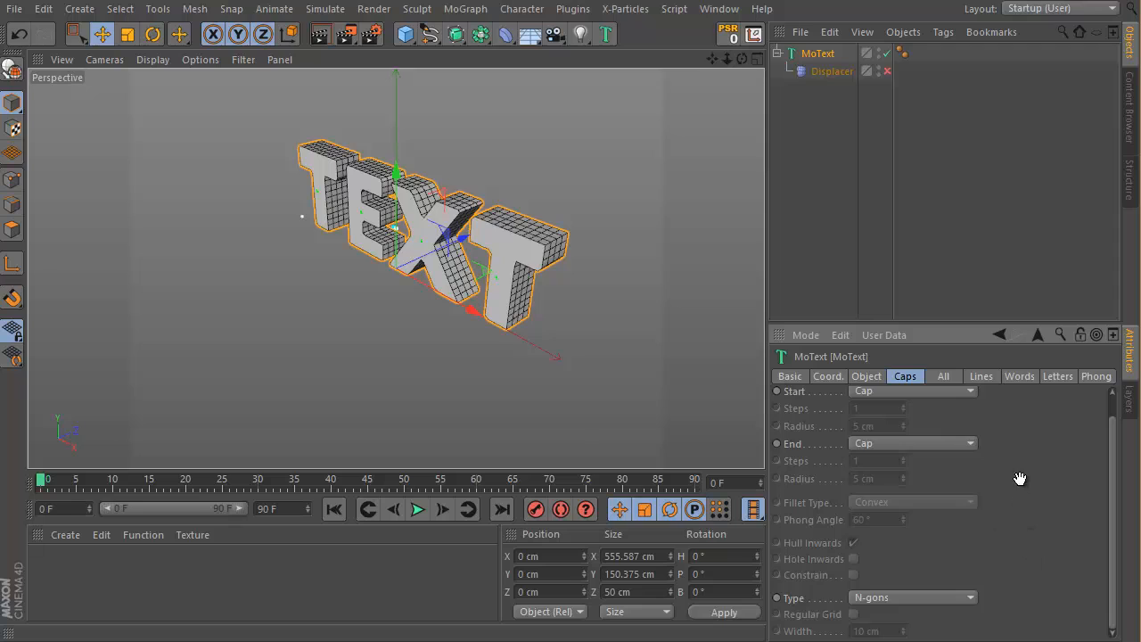
pyautogui.click(922, 598)
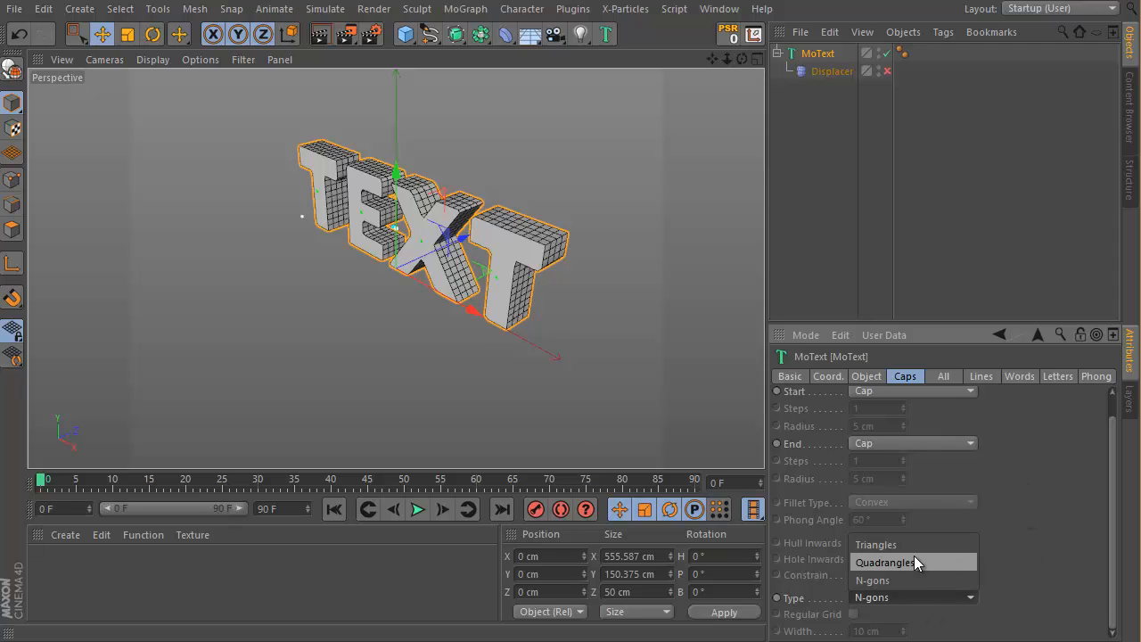
pyautogui.click(917, 562)
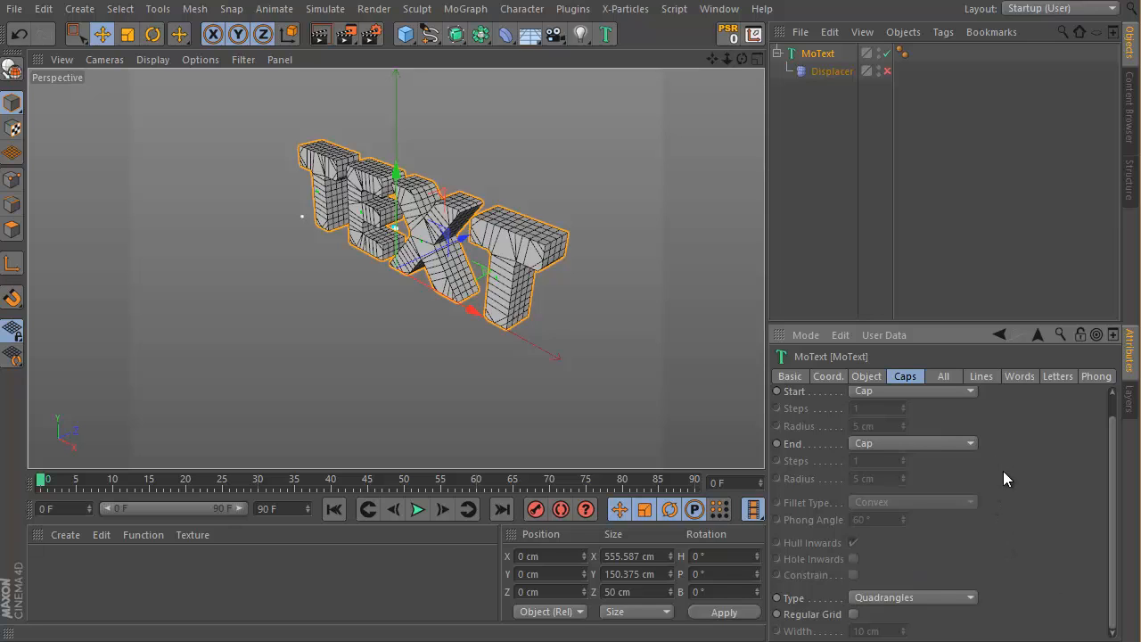
pyautogui.click(853, 614)
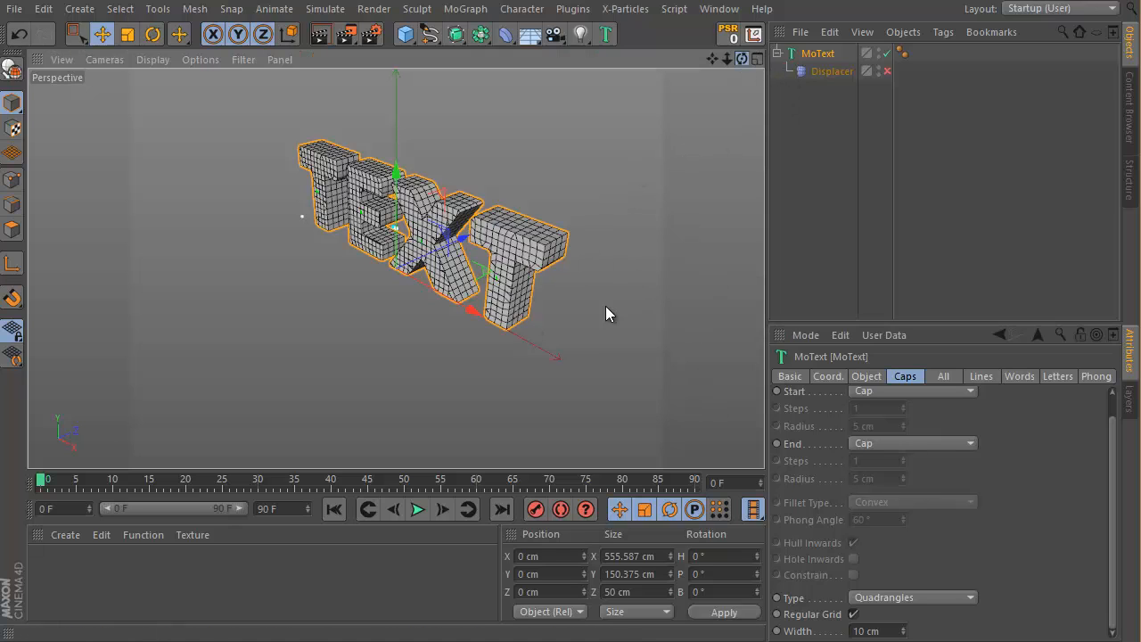
pyautogui.moveTo(605, 306)
pyautogui.keyDown('alt'); pyautogui.mouseDown()
pyautogui.moveTo(601, 297)
pyautogui.moveTo(619, 308)
pyautogui.moveTo(583, 311)
pyautogui.moveTo(606, 312)
pyautogui.mouseUp(); pyautogui.keyUp('alt')
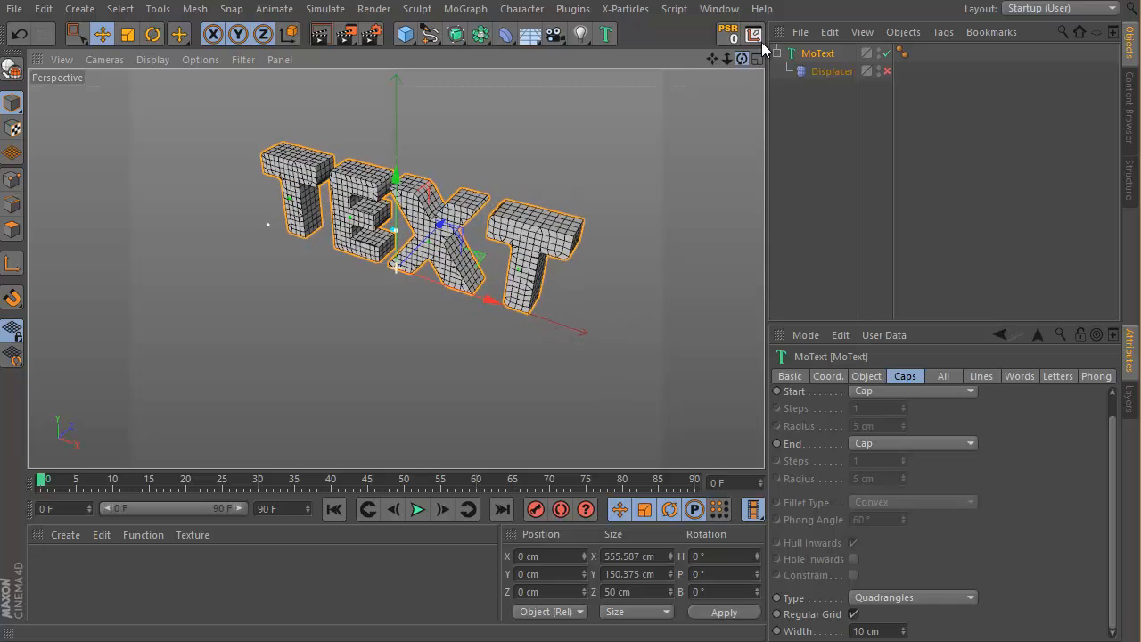
# Re-enable the Displacer to deform the subdivided text.
pyautogui.click(886, 71)
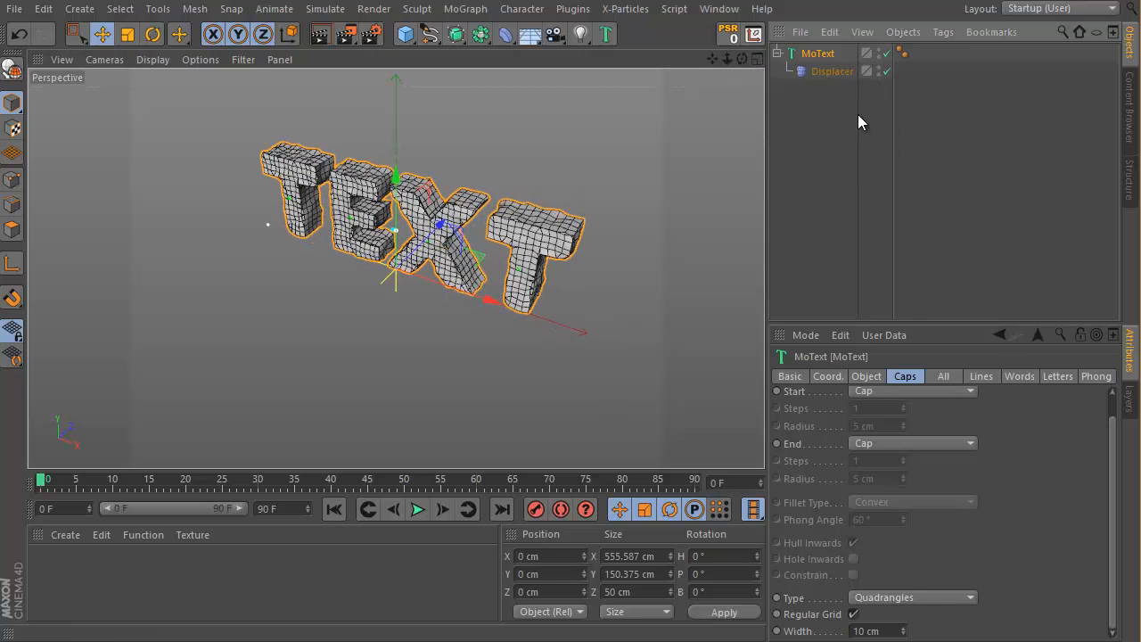
pyautogui.scroll(1, 1015, 468)
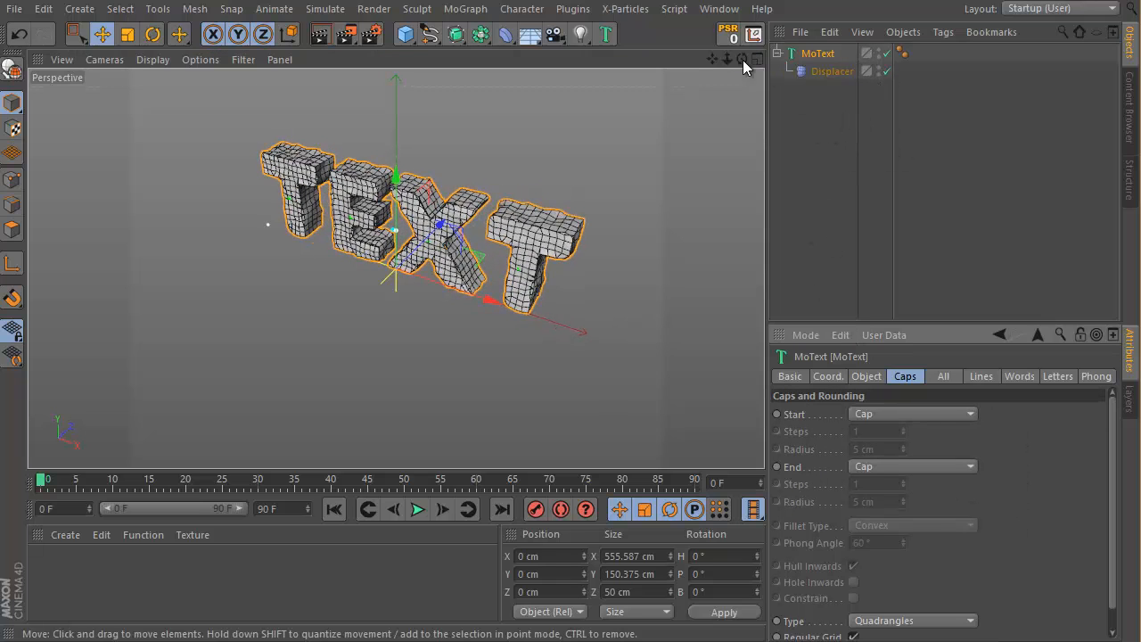
pyautogui.moveTo(741, 59); pyautogui.dragTo(790, 74)
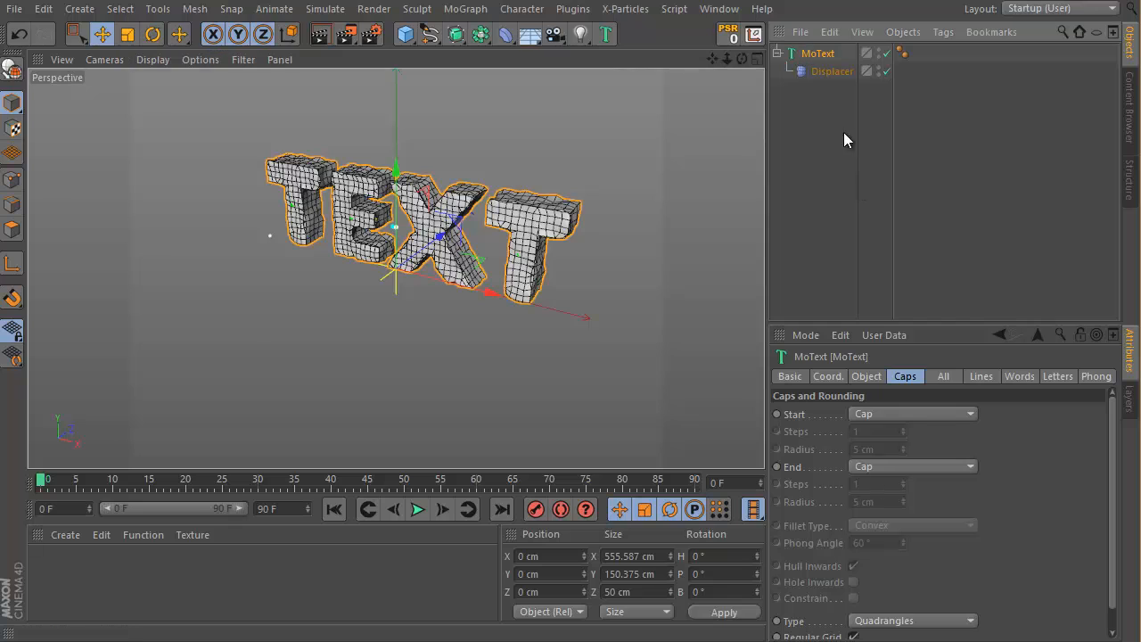
# Delete the Phong tag from the MoText object.
pyautogui.click(868, 378)
pyautogui.moveTo(924, 466); pyautogui.dragTo(769, 437)
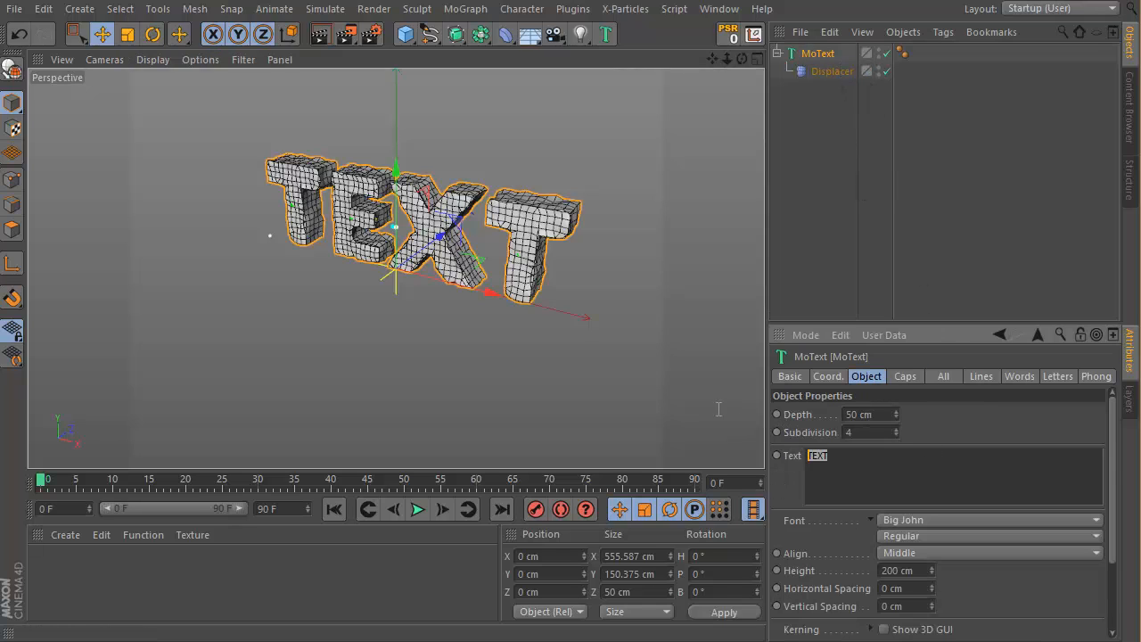
pyautogui.click(901, 55)
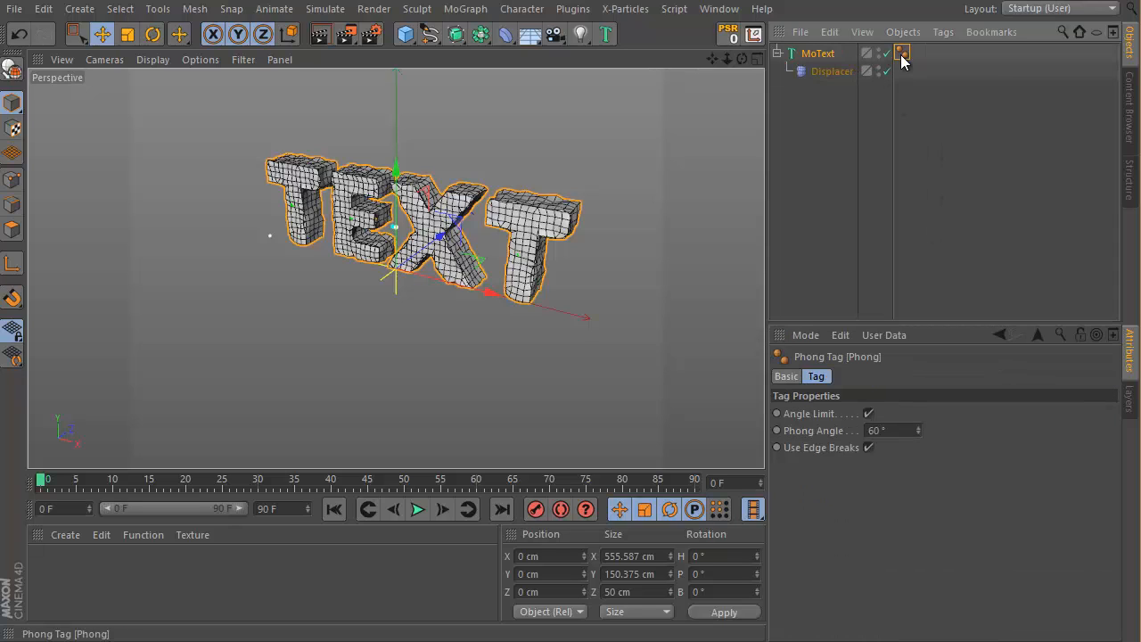
pyautogui.press('Delete')
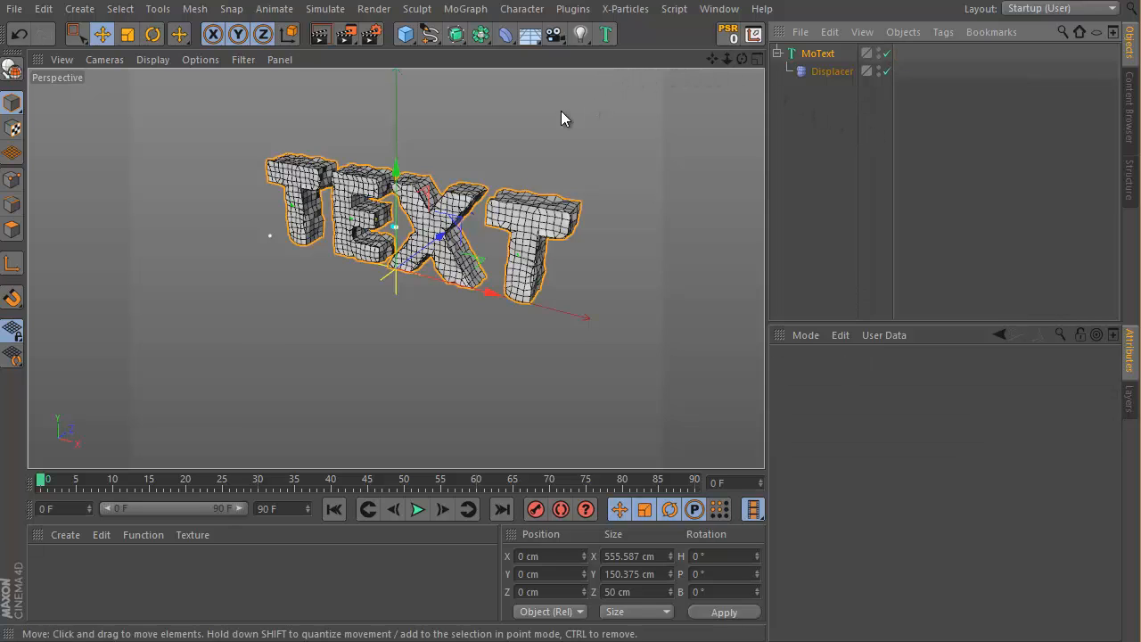
# Add a Polygon Reduction deformer and place it as a child of MoText, directly below the Displacer.
pyautogui.click(510, 38)
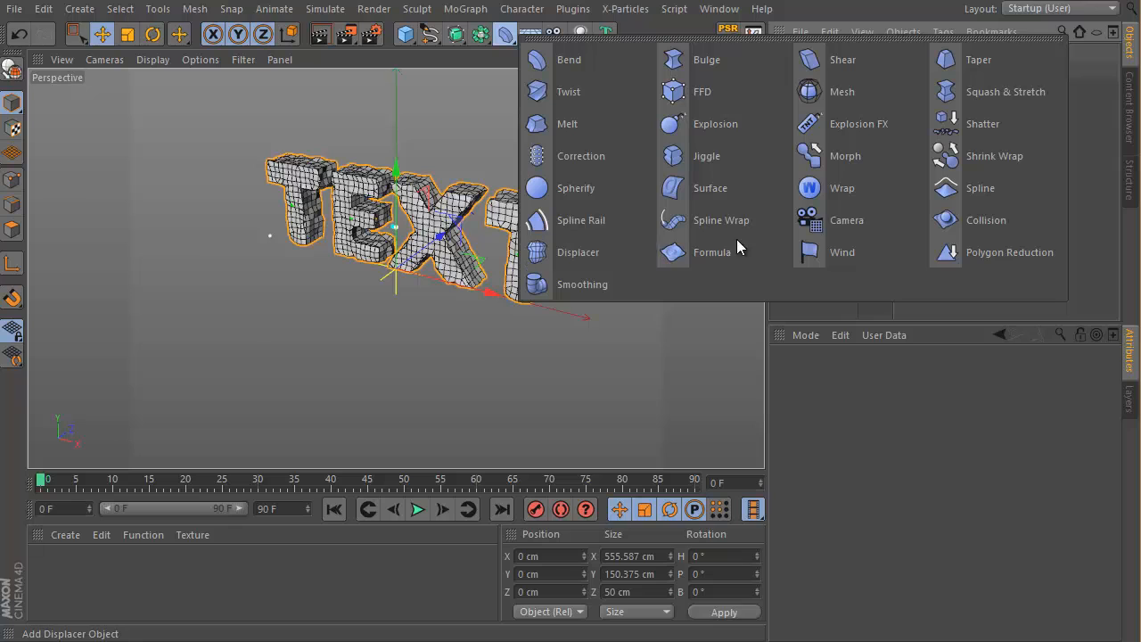
pyautogui.click(984, 256)
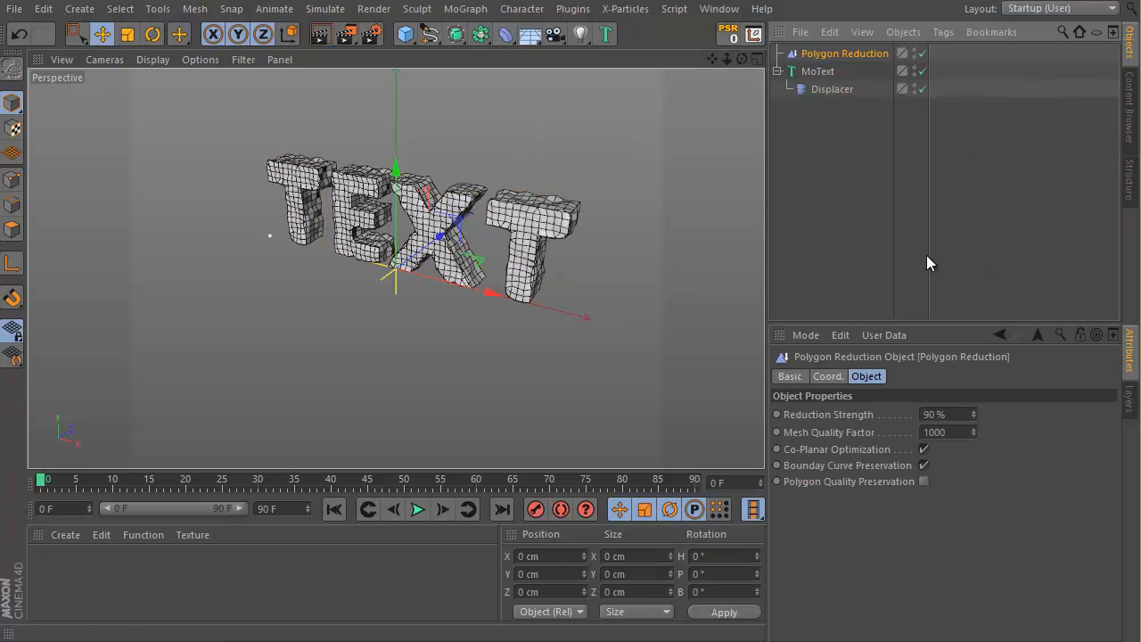
pyautogui.moveTo(827, 55); pyautogui.dragTo(835, 105)
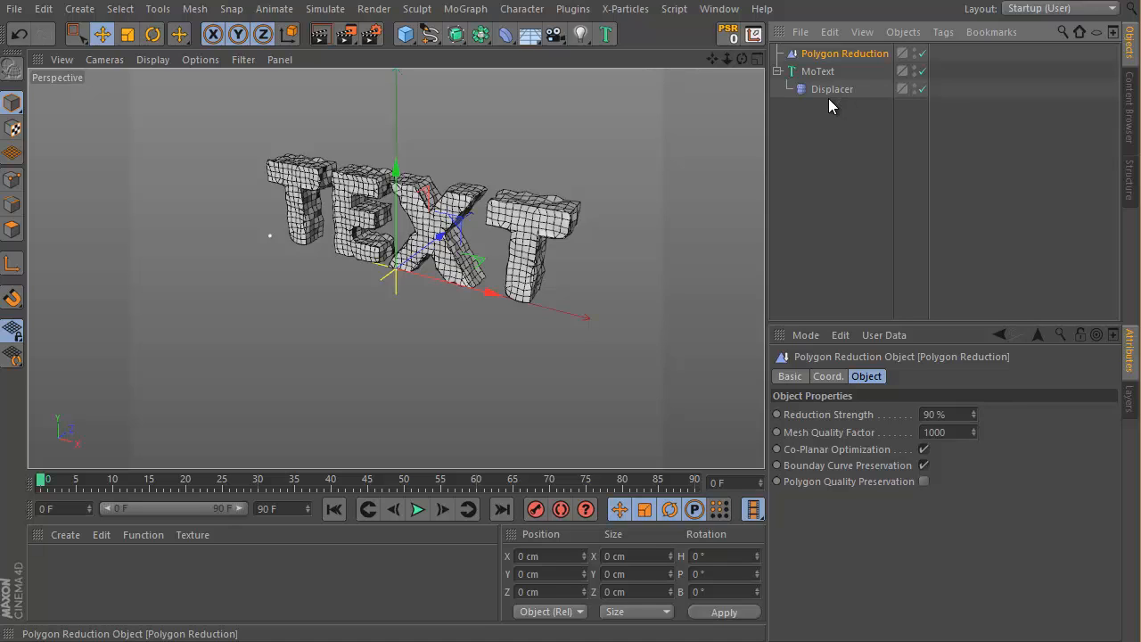
pyautogui.moveTo(830, 88); pyautogui.dragTo(830, 82)
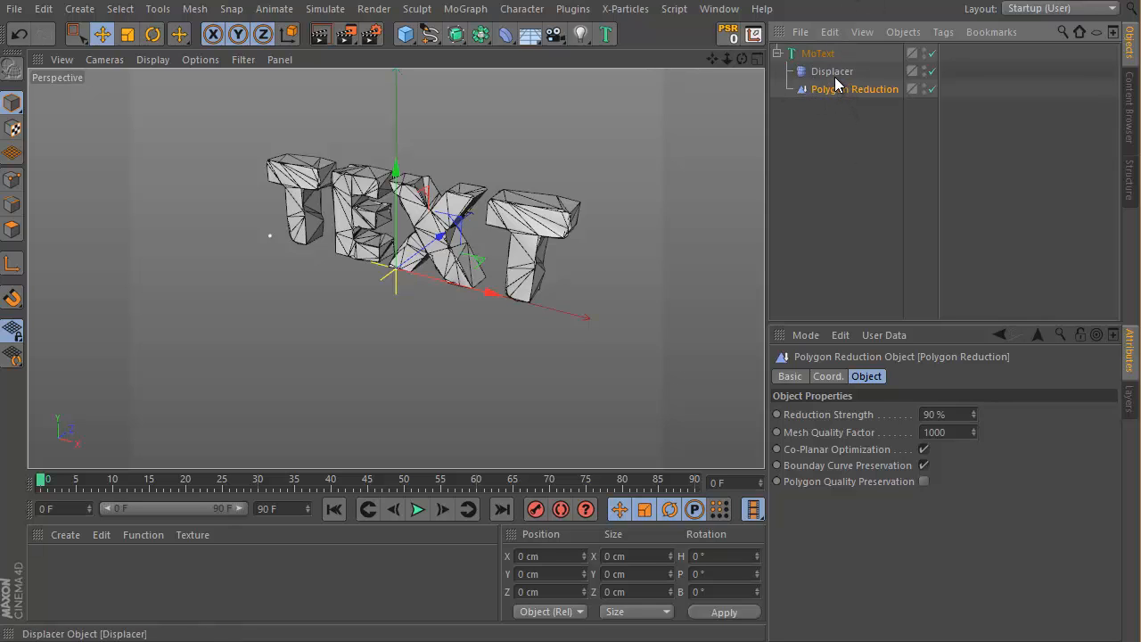
pyautogui.click(835, 77)
pyautogui.click(851, 89)
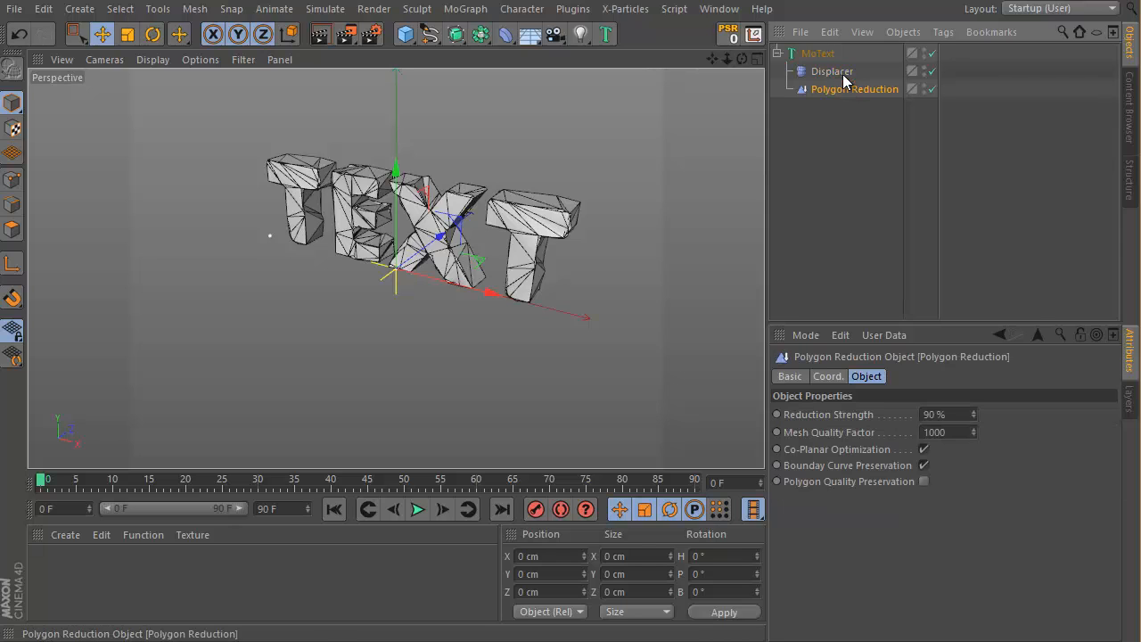
pyautogui.click(843, 75)
pyautogui.click(842, 90)
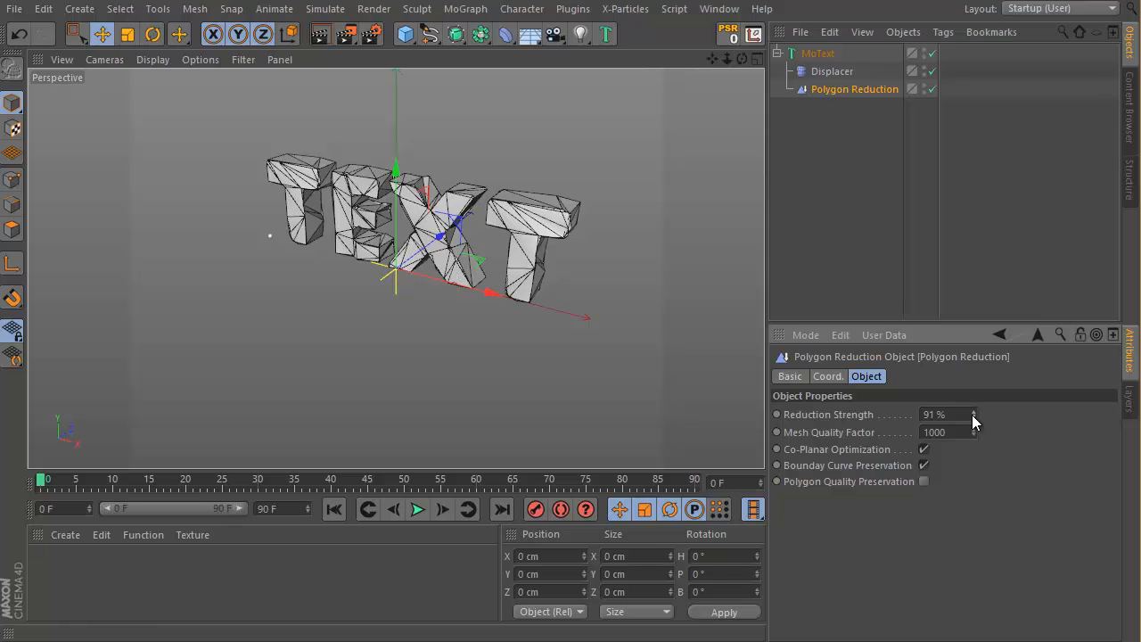
# Set the Polygon Reduction's strength to 70% and render a preview of the text in the viewport.
pyautogui.moveTo(972, 408); pyautogui.dragTo(972, 414)
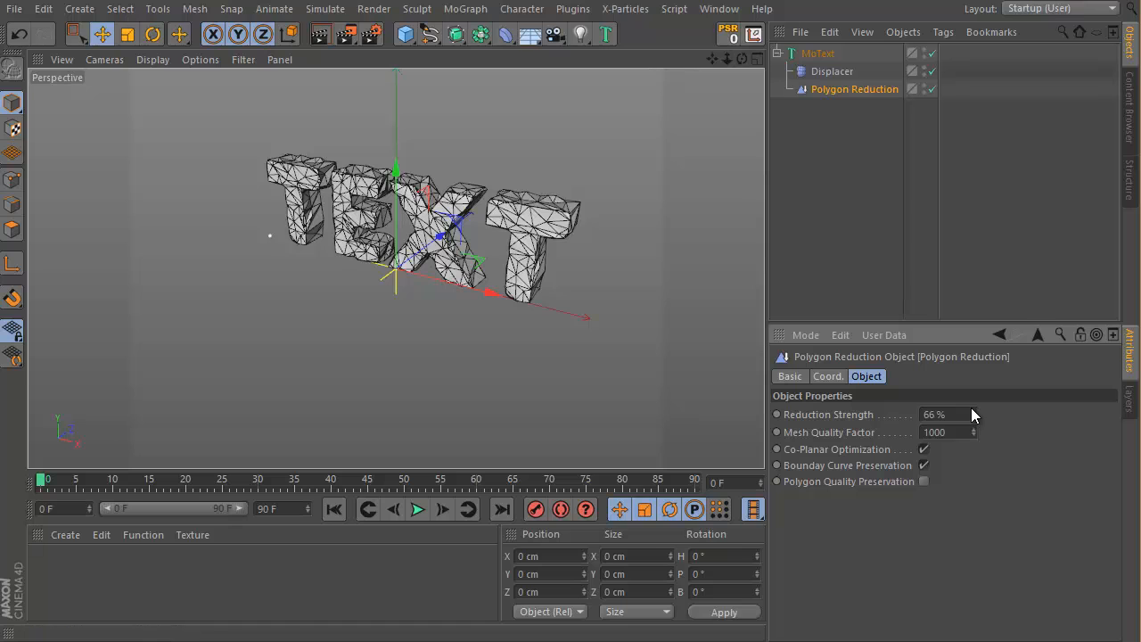
pyautogui.moveTo(972, 410); pyautogui.dragTo(972, 407)
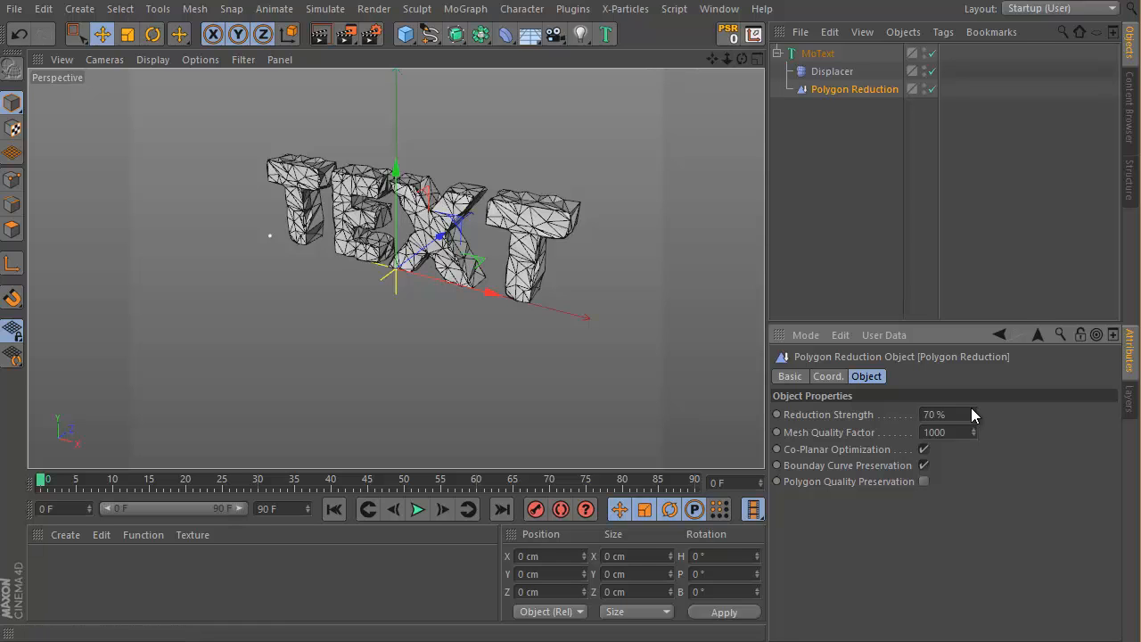
pyautogui.moveTo(741, 59); pyautogui.dragTo(603, 303)
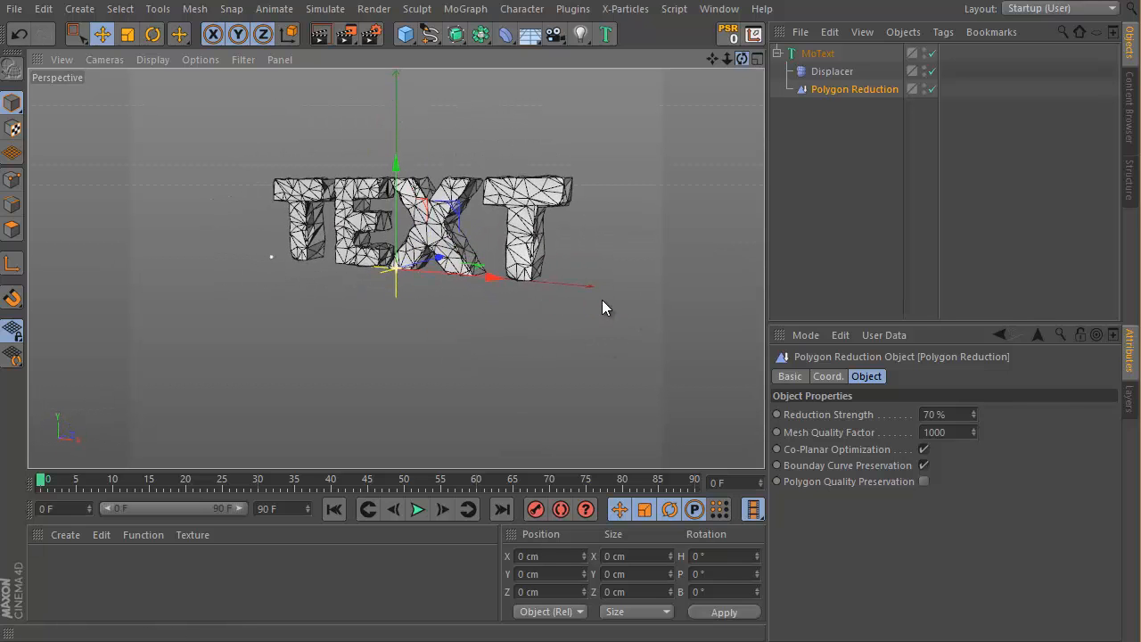
pyautogui.moveTo(710, 58); pyautogui.dragTo(604, 305)
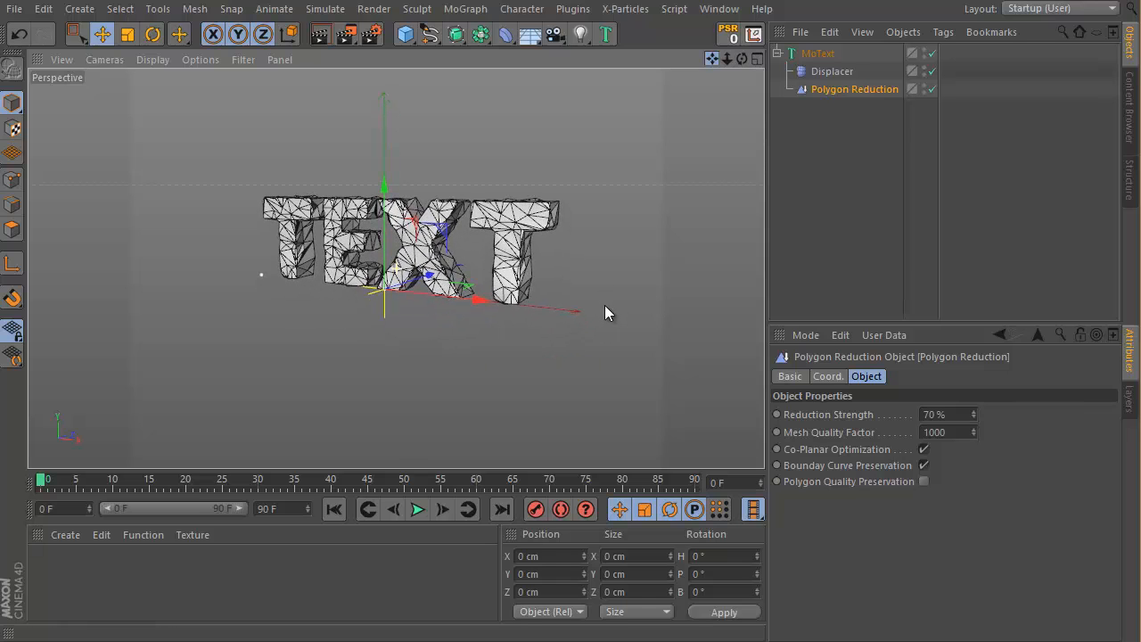
pyautogui.click(829, 53)
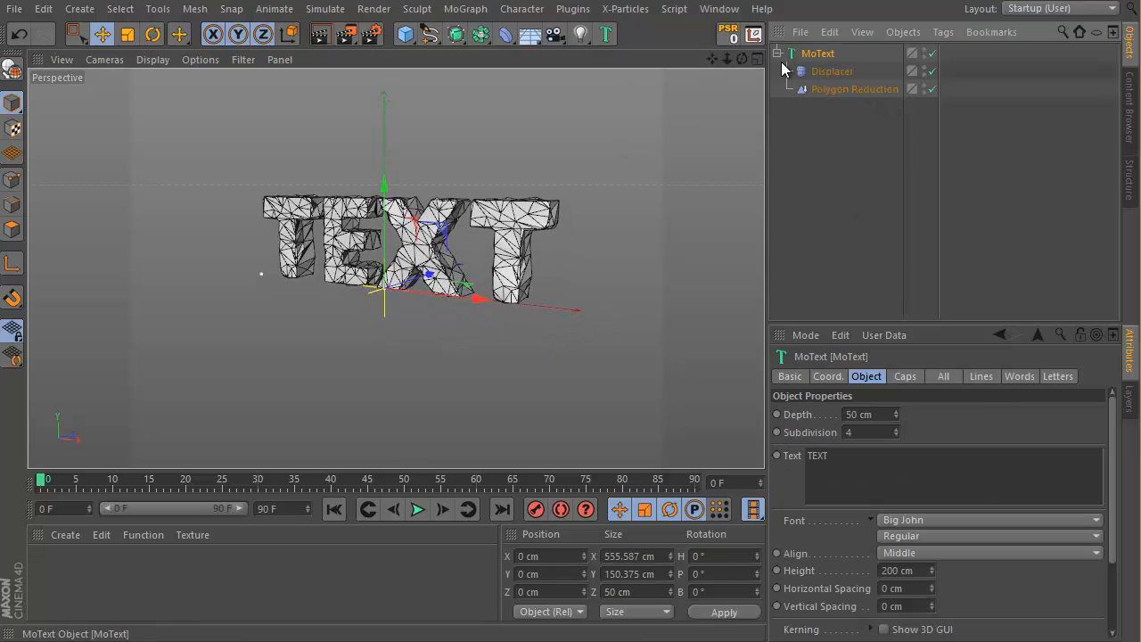
pyautogui.click(323, 36)
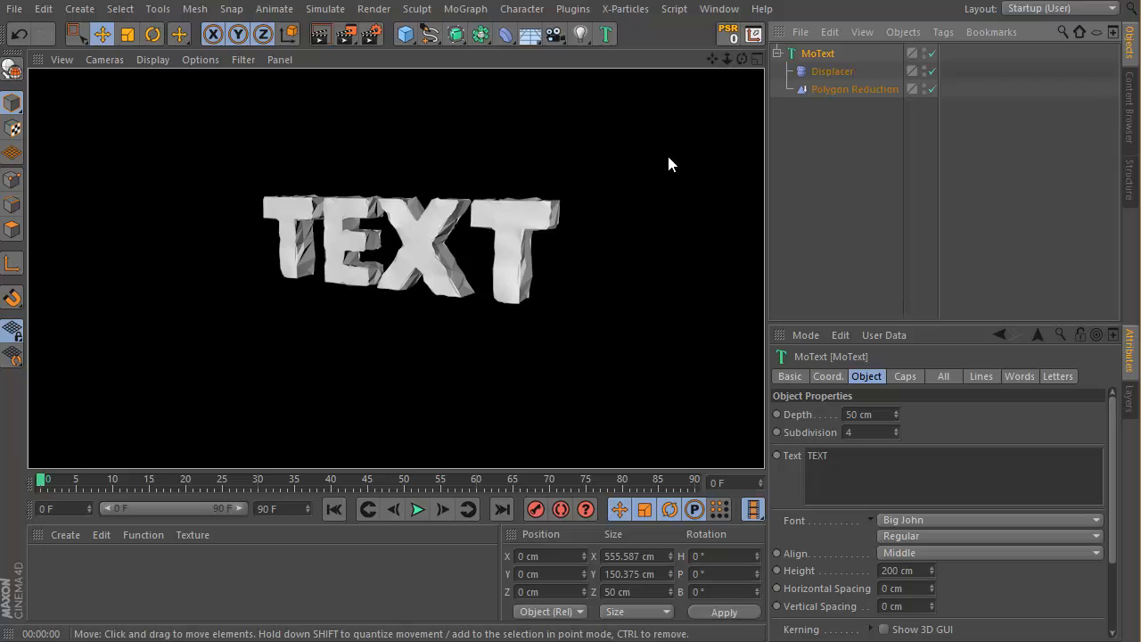
# Add a Physical Sky to the scene and render a preview of the text under it.
pyautogui.moveTo(746, 58); pyautogui.dragTo(704, 321)
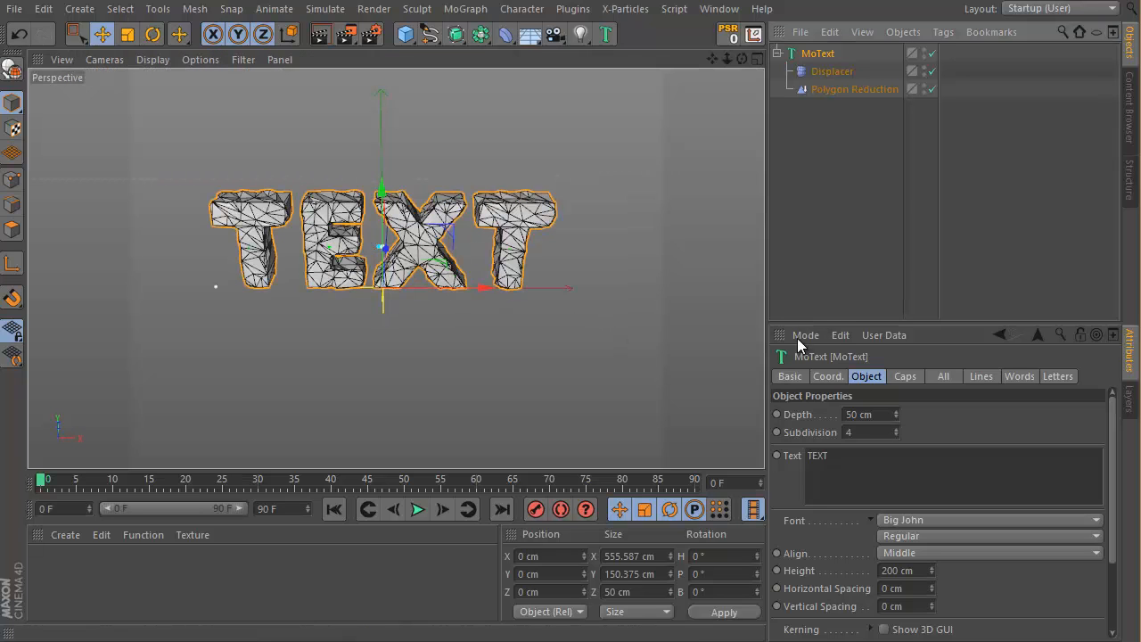
pyautogui.moveTo(746, 61); pyautogui.dragTo(603, 305)
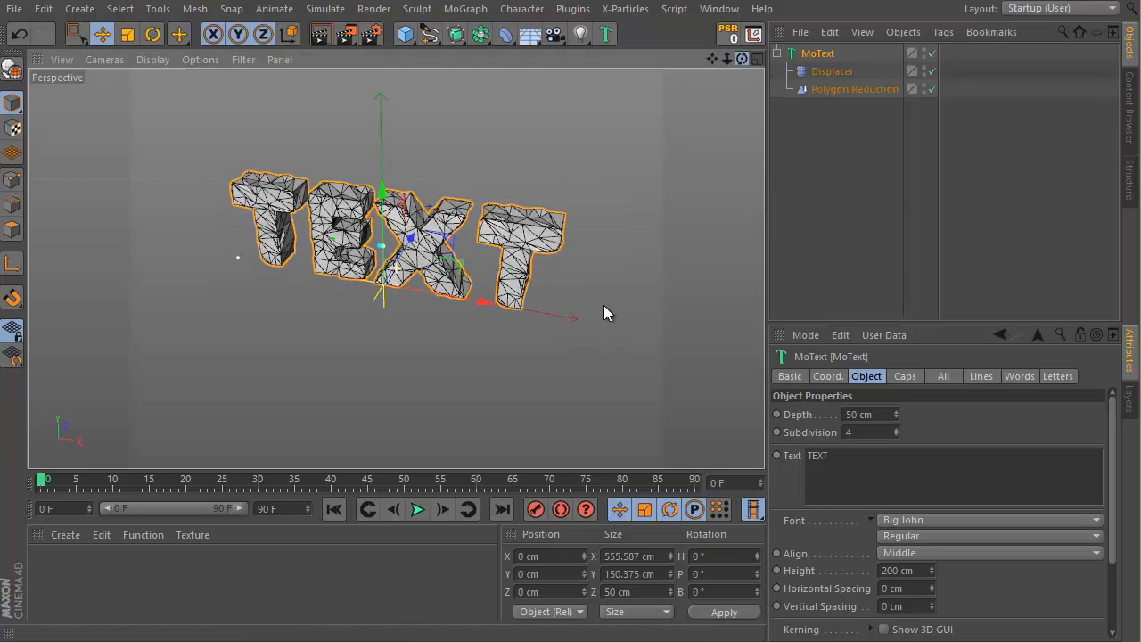
pyautogui.click(529, 35)
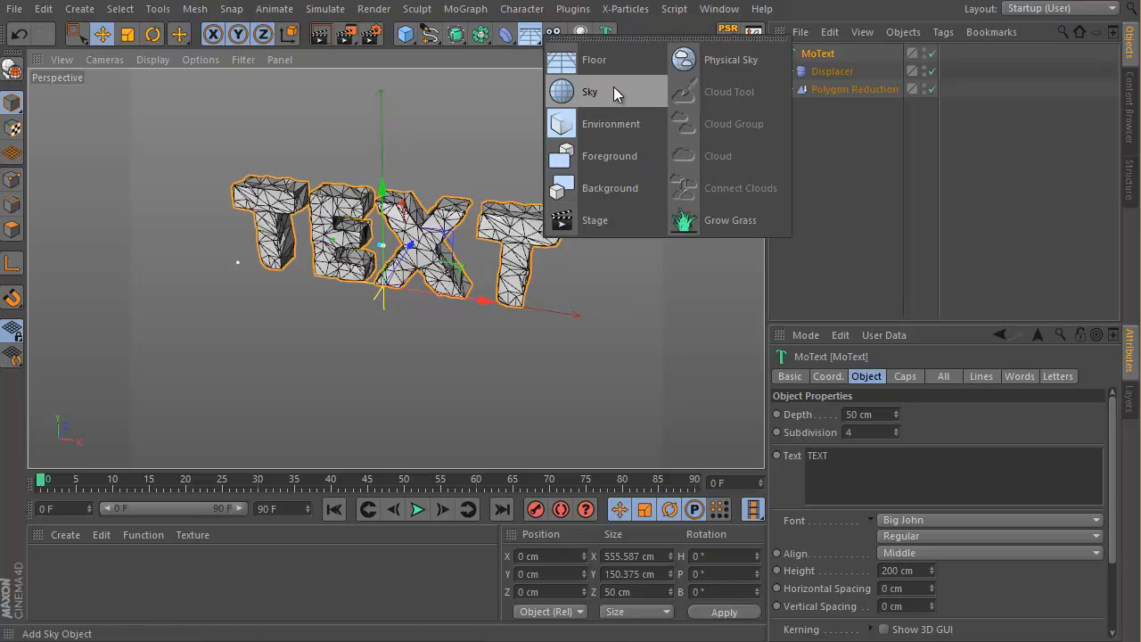
pyautogui.click(731, 60)
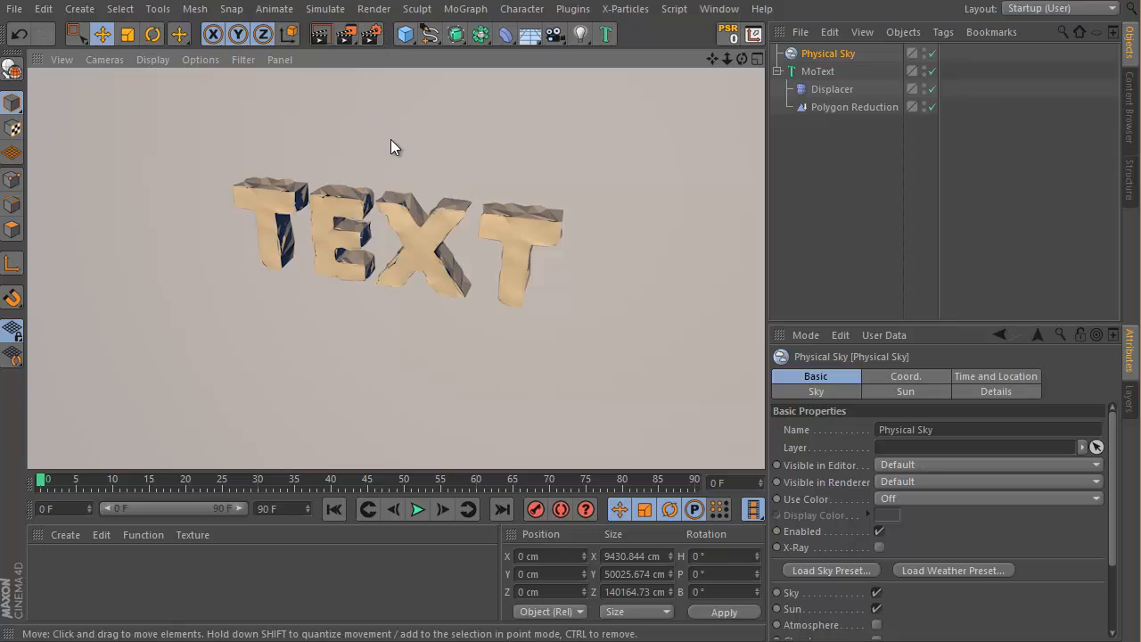
# Add the Ambient Occlusion and Global Illumination effects to the render settings.
pyautogui.click(370, 36)
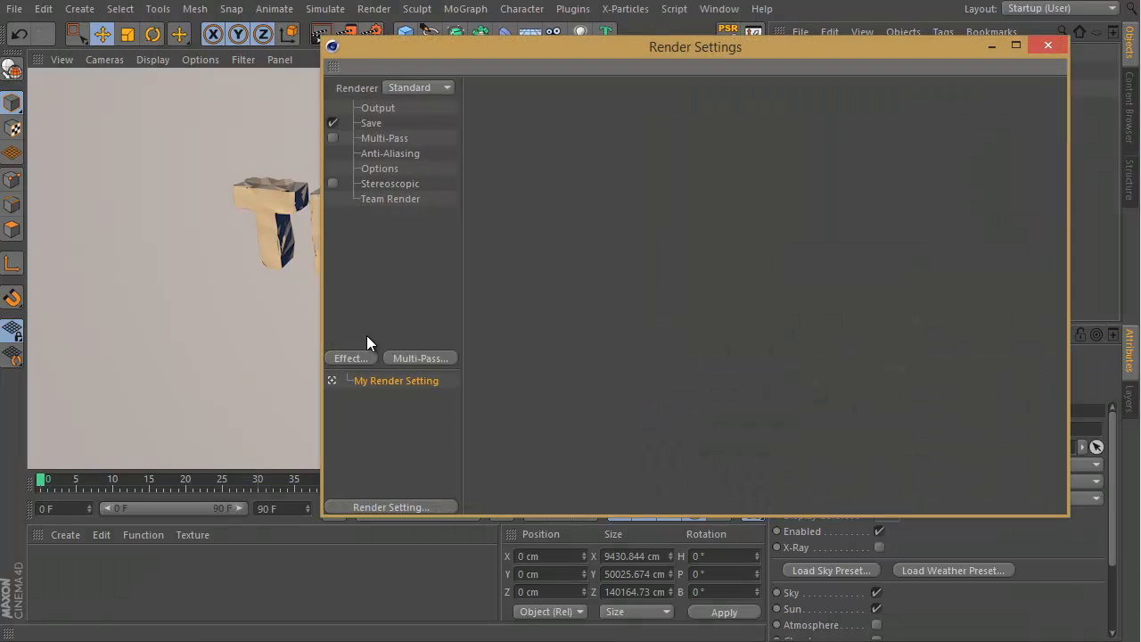
pyautogui.click(371, 358)
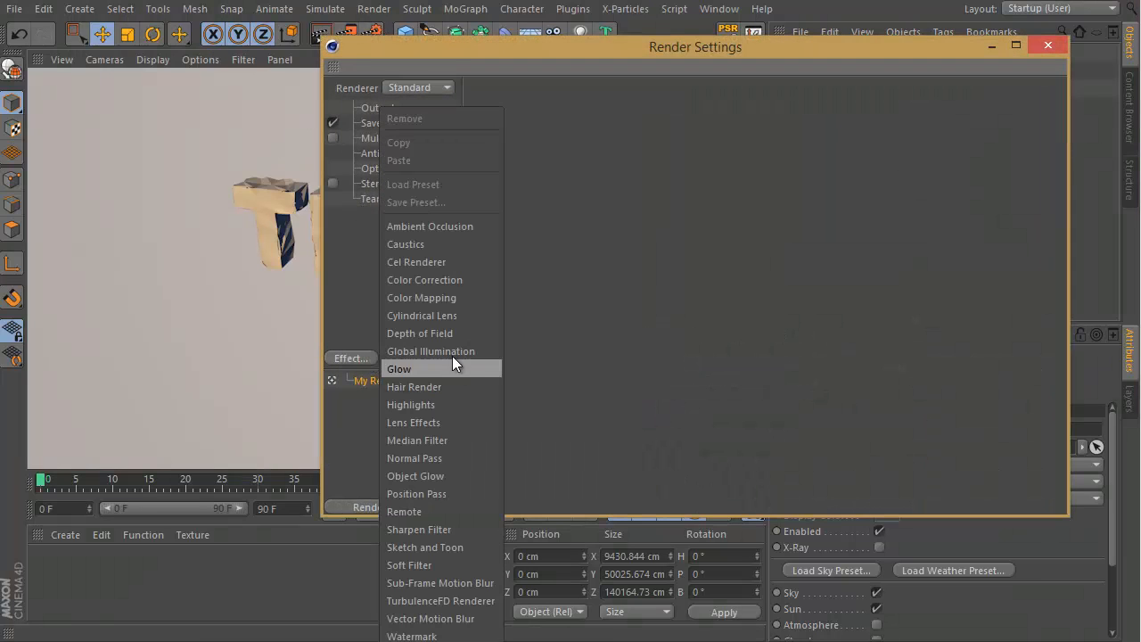
pyautogui.click(433, 229)
pyautogui.click(369, 358)
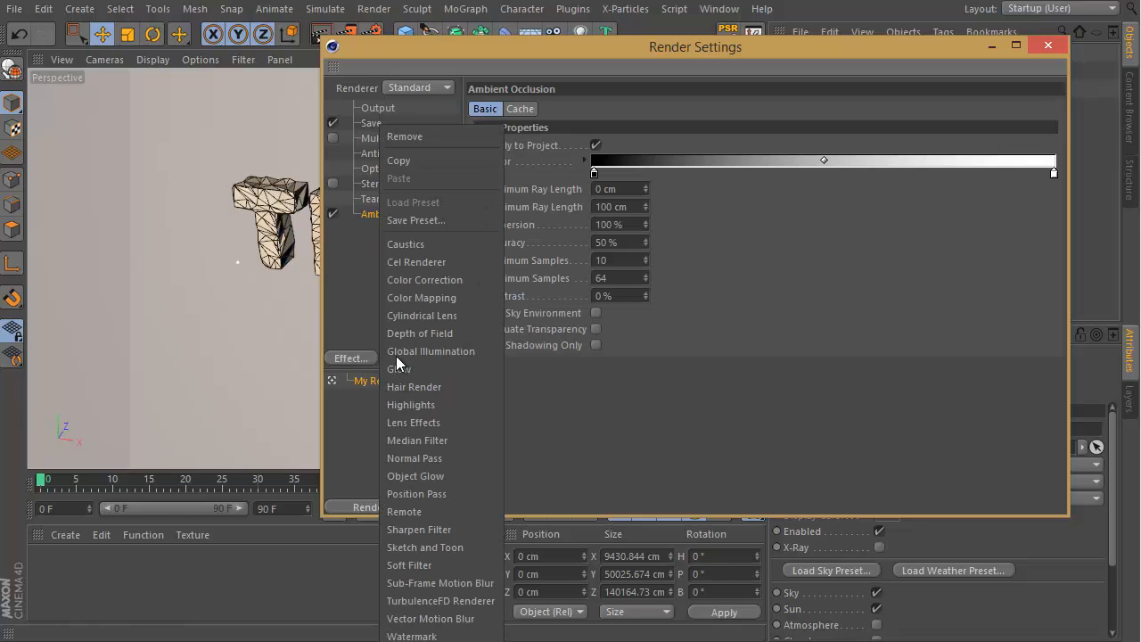
pyautogui.click(442, 353)
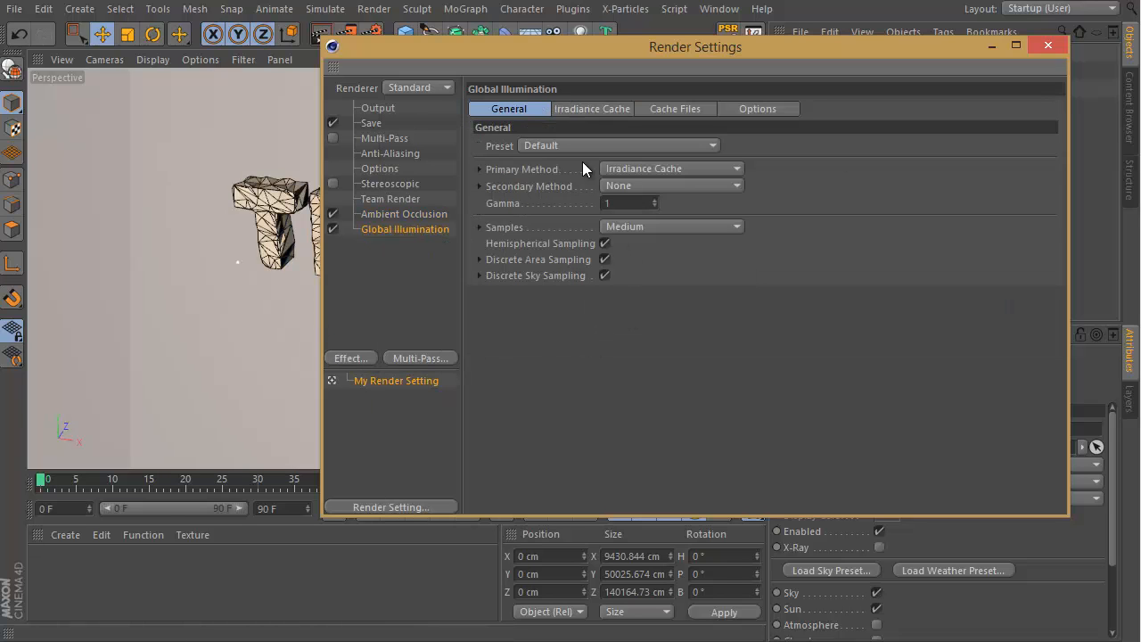
# Set the Global Illumination secondary method to Quasi-Monte Carlo (QMC) and its gamma to 2.2.
pyautogui.click(635, 184)
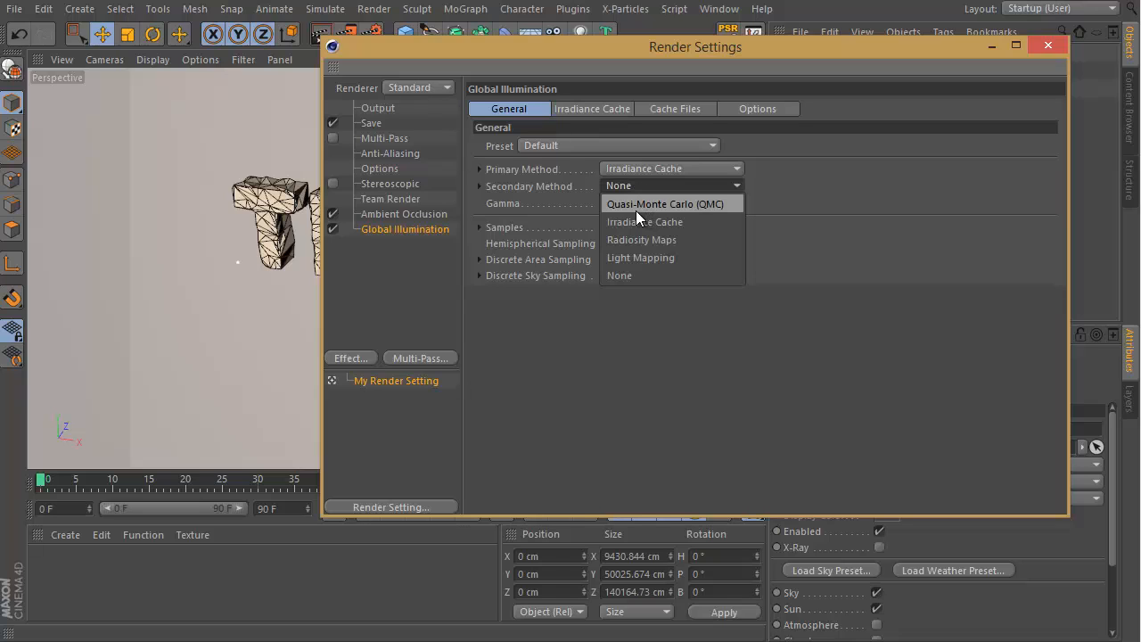
pyautogui.click(635, 206)
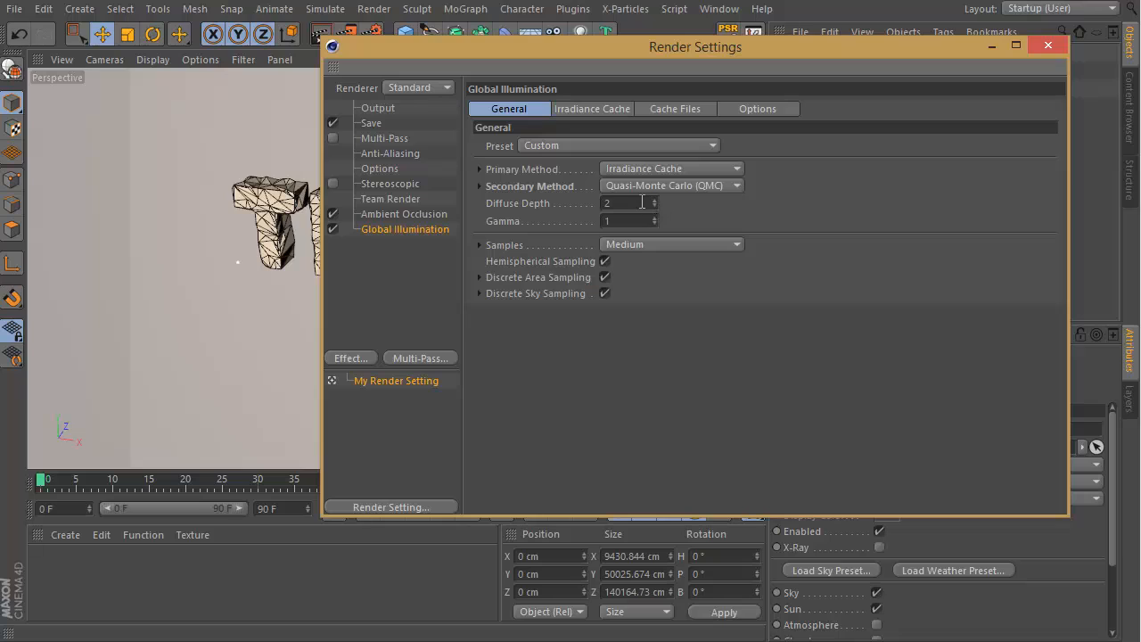
pyautogui.doubleClick(607, 202)
pyautogui.doubleClick(626, 221)
pyautogui.write('2.2')
pyautogui.press('Return')
# Set both the Global Illumination samples and the Irradiance Cache record density to Low.
pyautogui.click(622, 237)
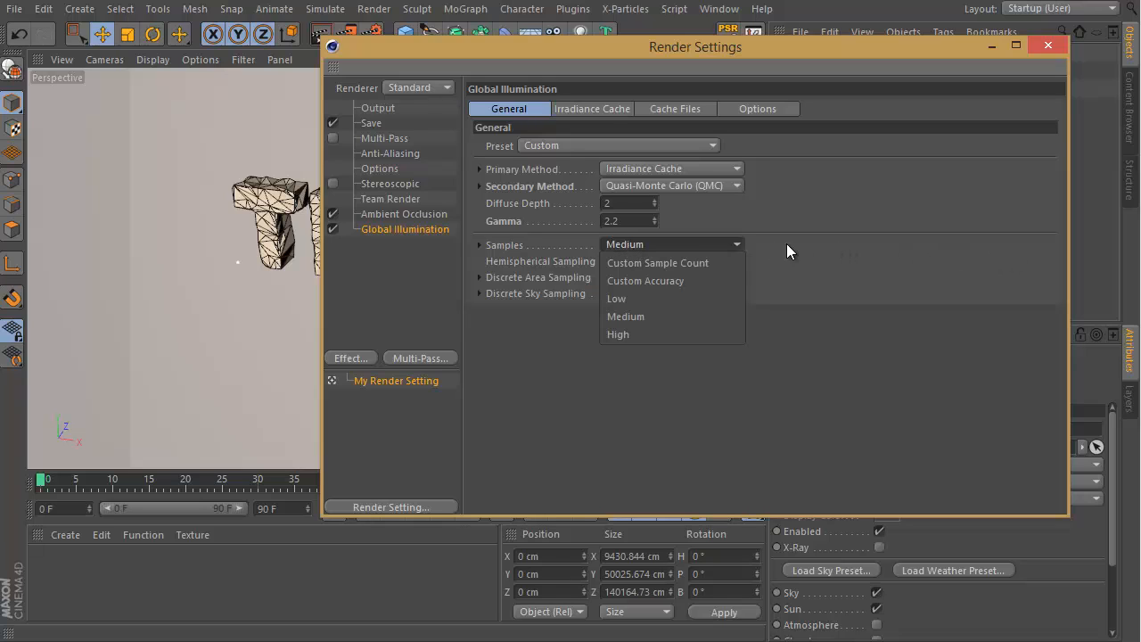
pyautogui.click(672, 299)
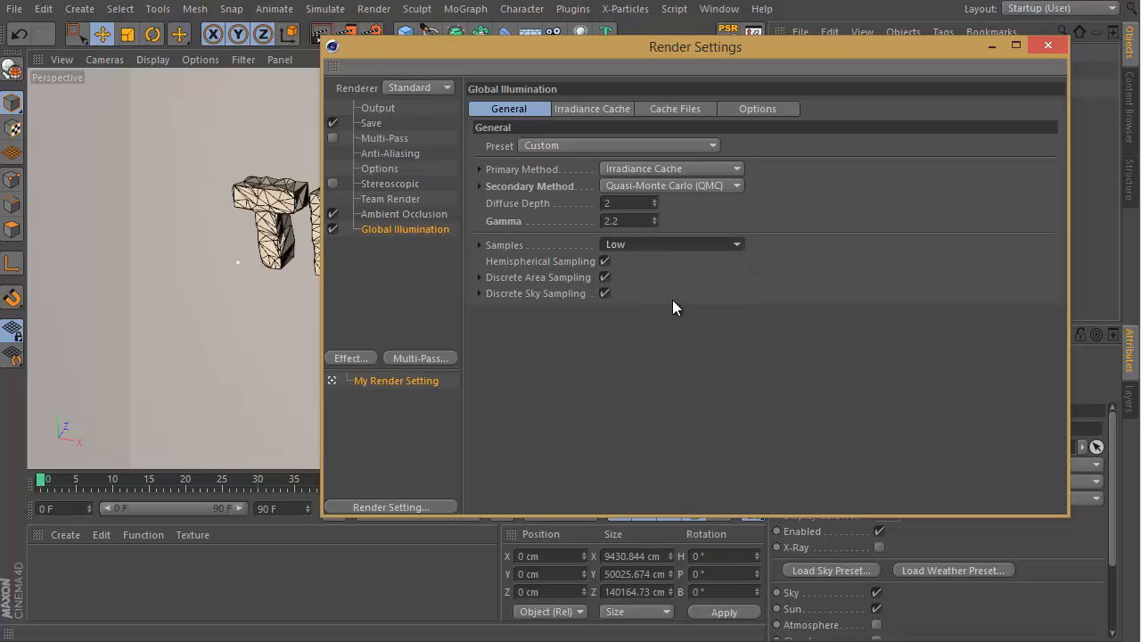
pyautogui.click(588, 109)
pyautogui.click(595, 145)
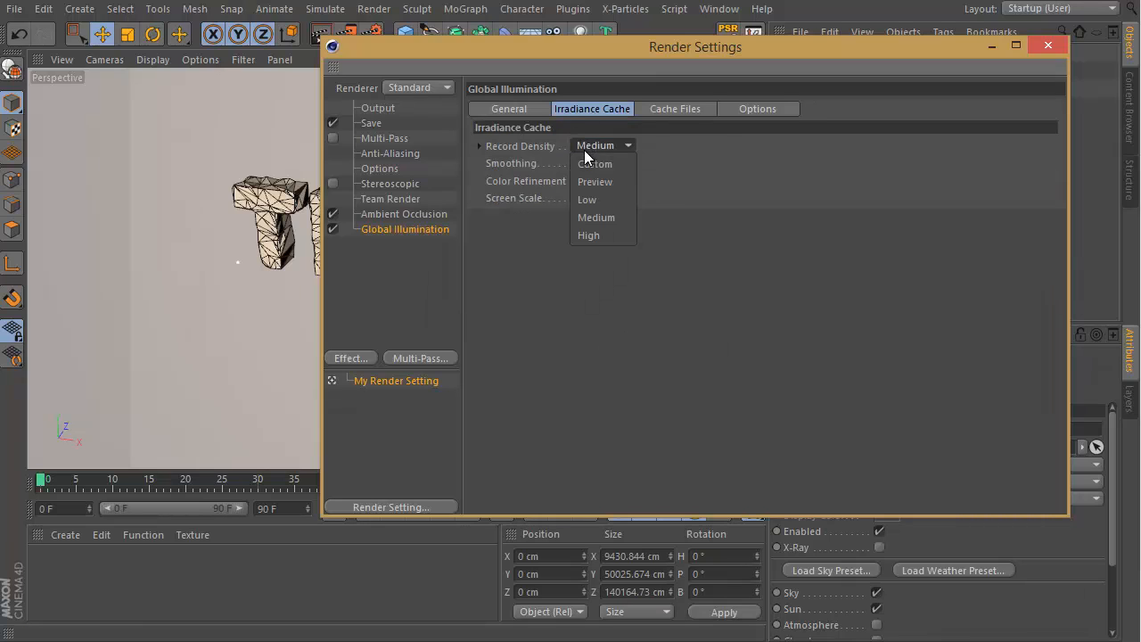
pyautogui.click(605, 199)
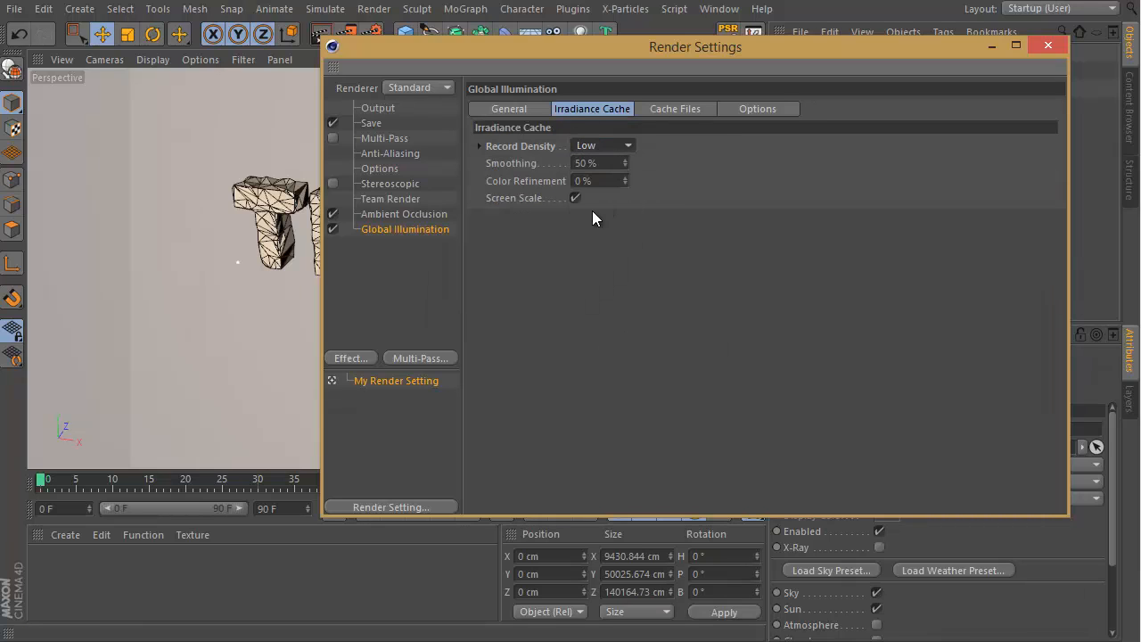
pyautogui.click(502, 112)
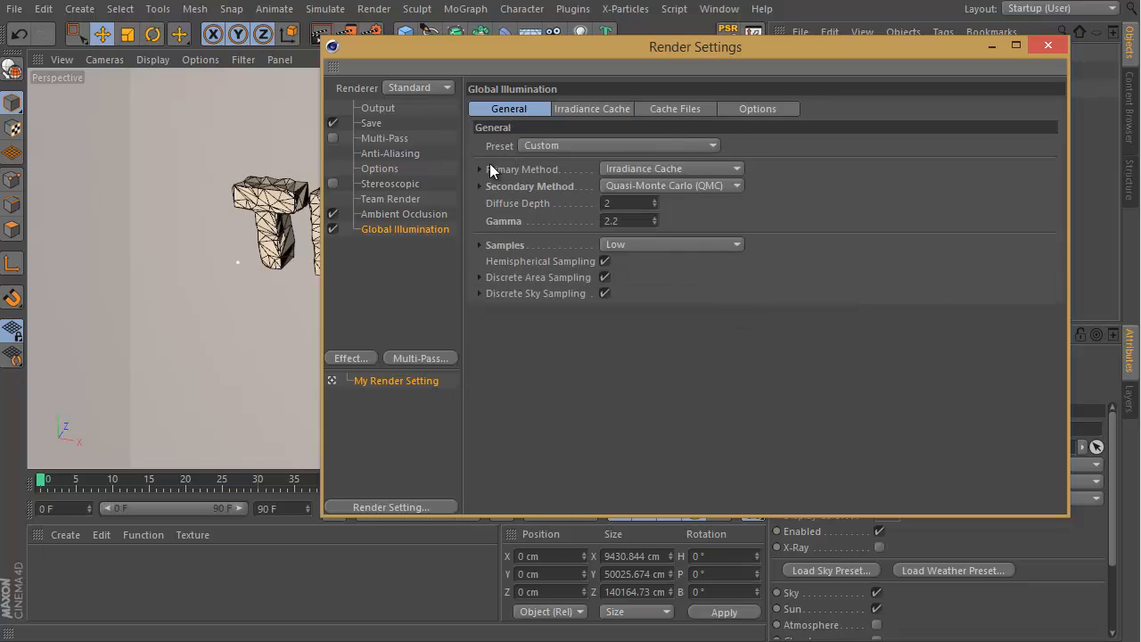
pyautogui.click(627, 248)
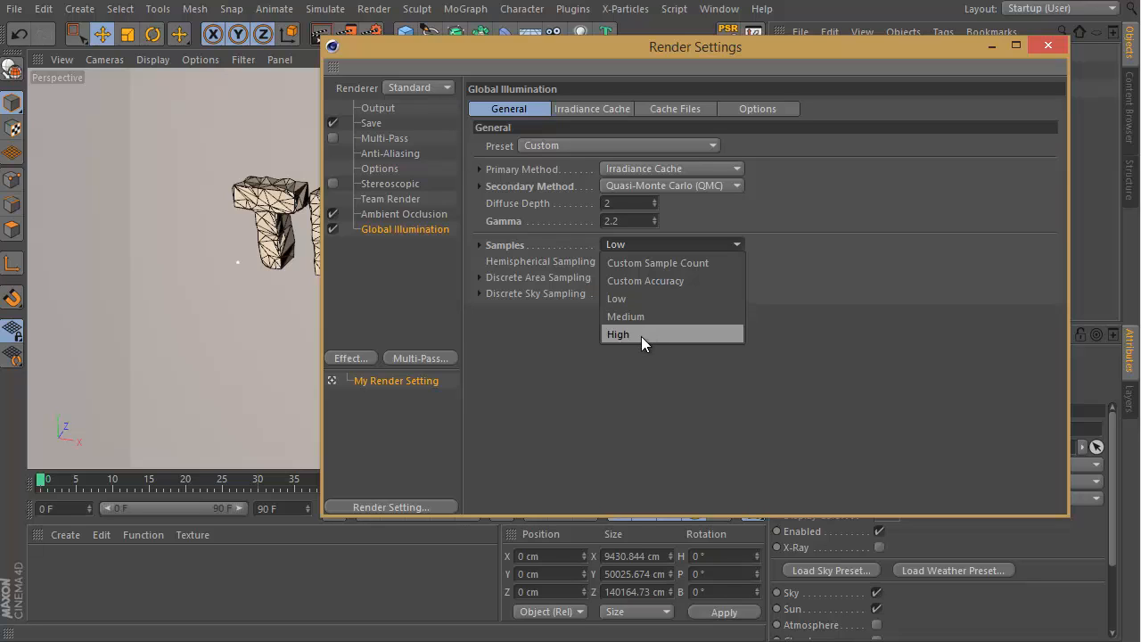
pyautogui.click(610, 380)
# Set the render output size to 1280 x 720 pixels and close the render settings.
pyautogui.click(374, 113)
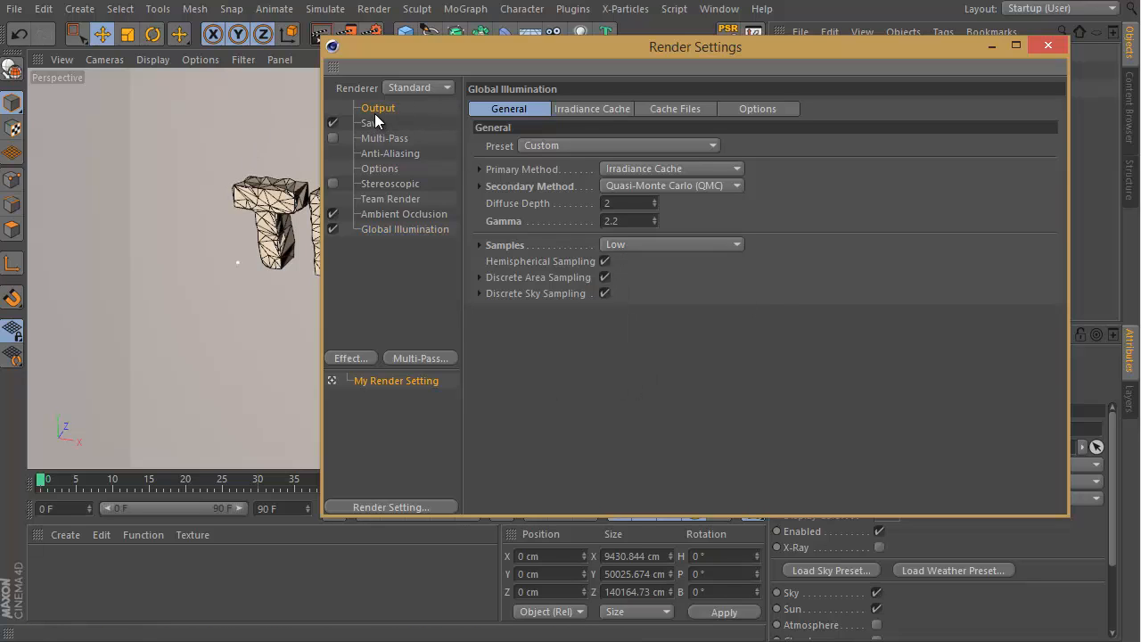
pyautogui.moveTo(592, 128); pyautogui.dragTo(510, 124)
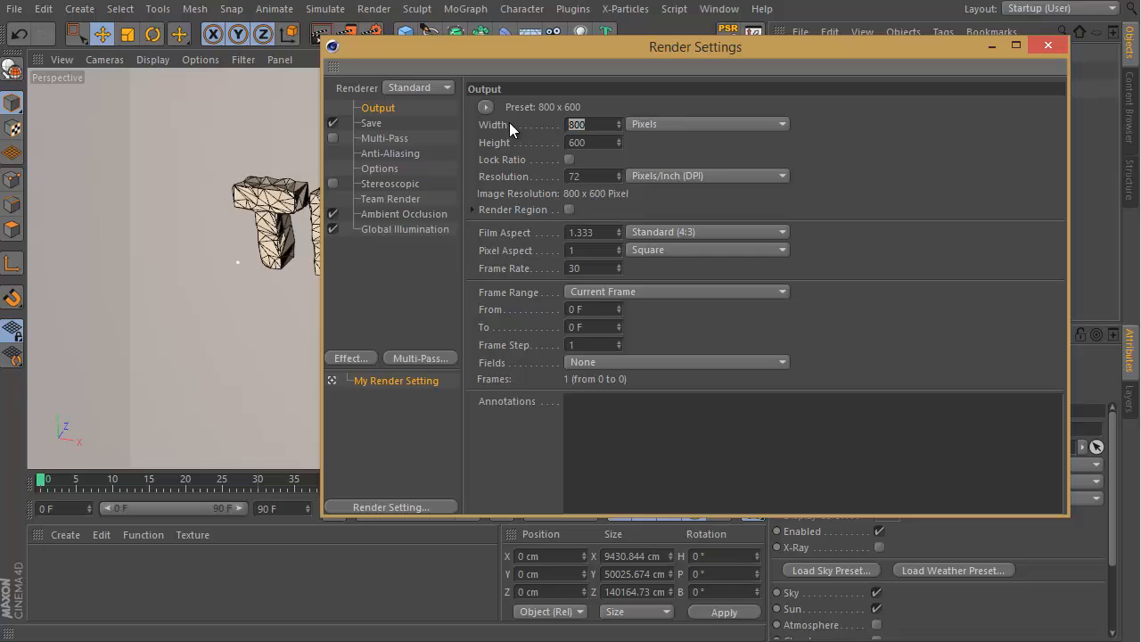
pyautogui.write('12')
pyautogui.press('Tab')
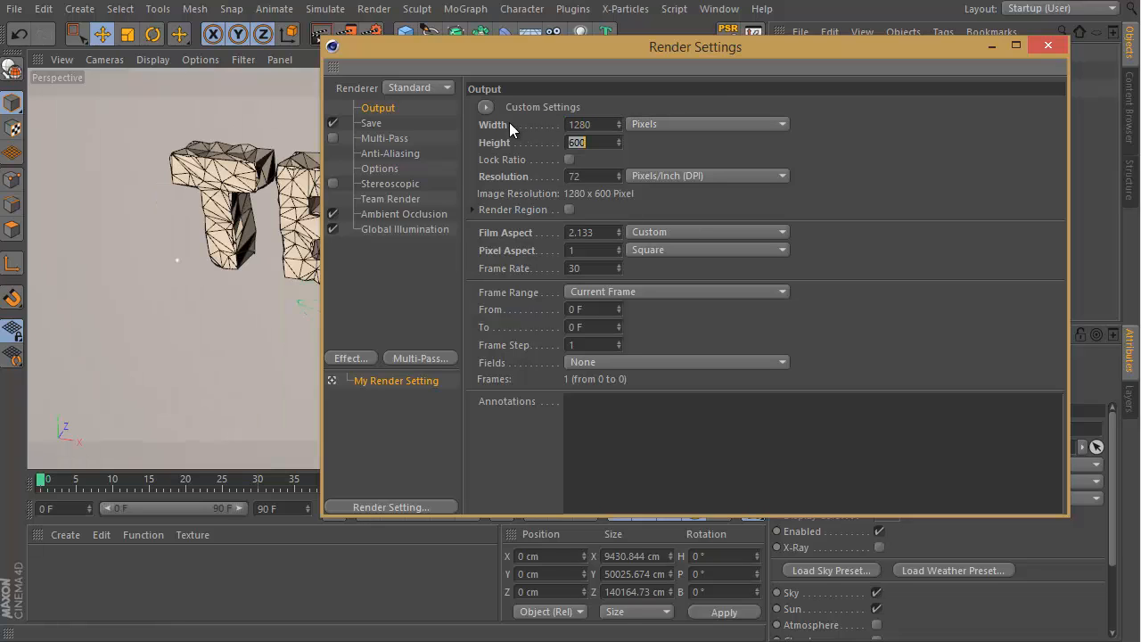
pyautogui.write('720')
pyautogui.press('Return')
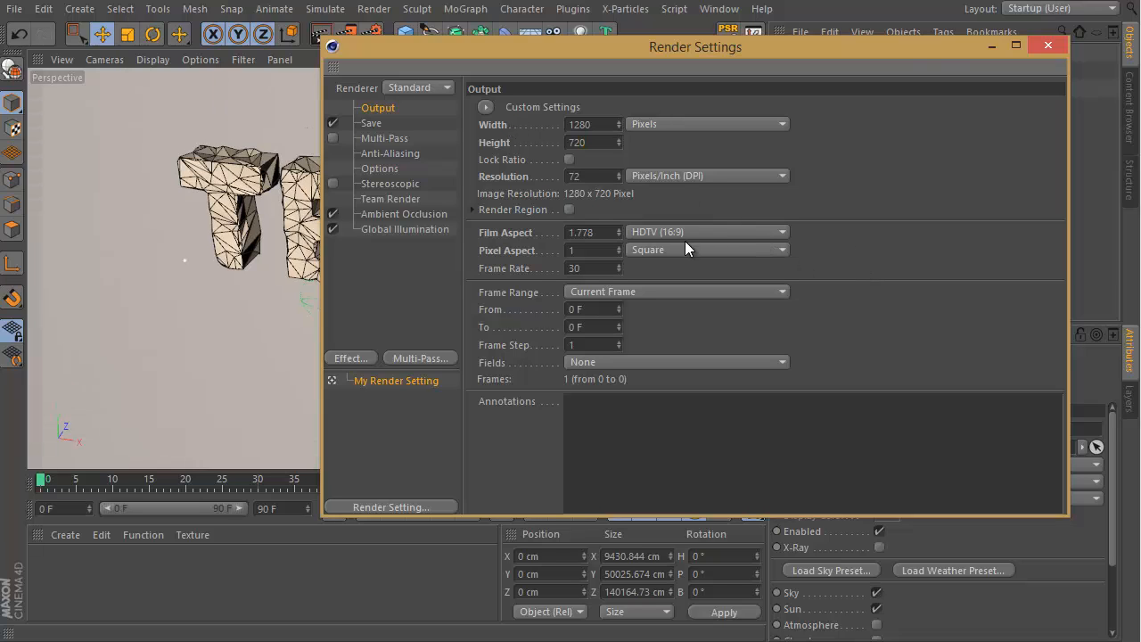
pyautogui.click(1033, 43)
# Add a camera that views the text from the front and make it the active view.
pyautogui.moveTo(743, 59); pyautogui.dragTo(603, 307)
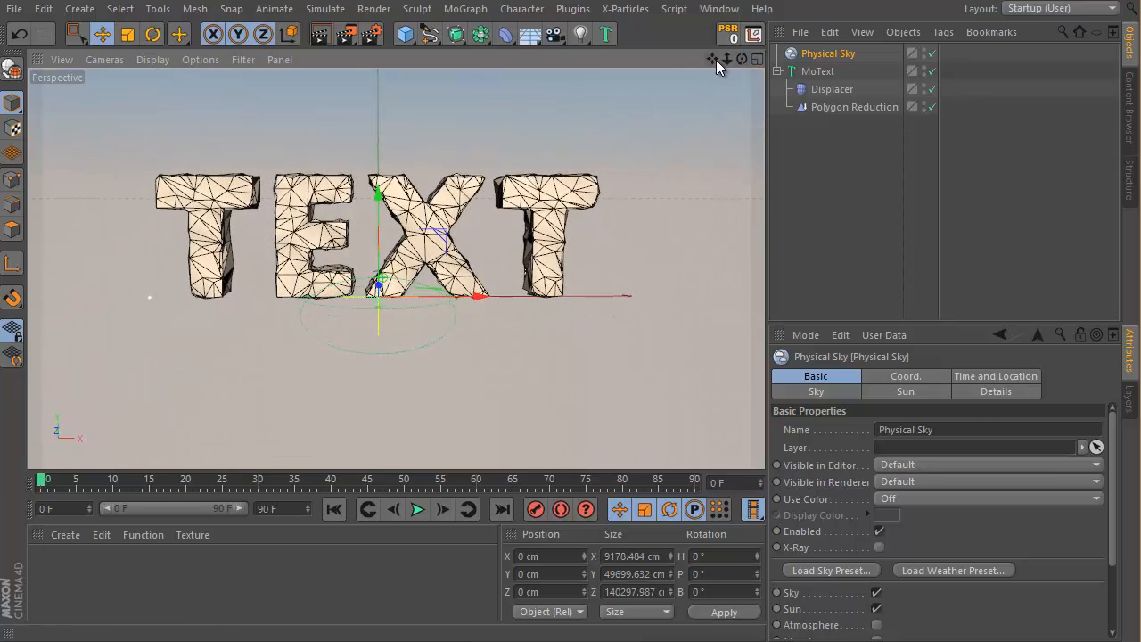
pyautogui.moveTo(715, 60); pyautogui.dragTo(606, 304)
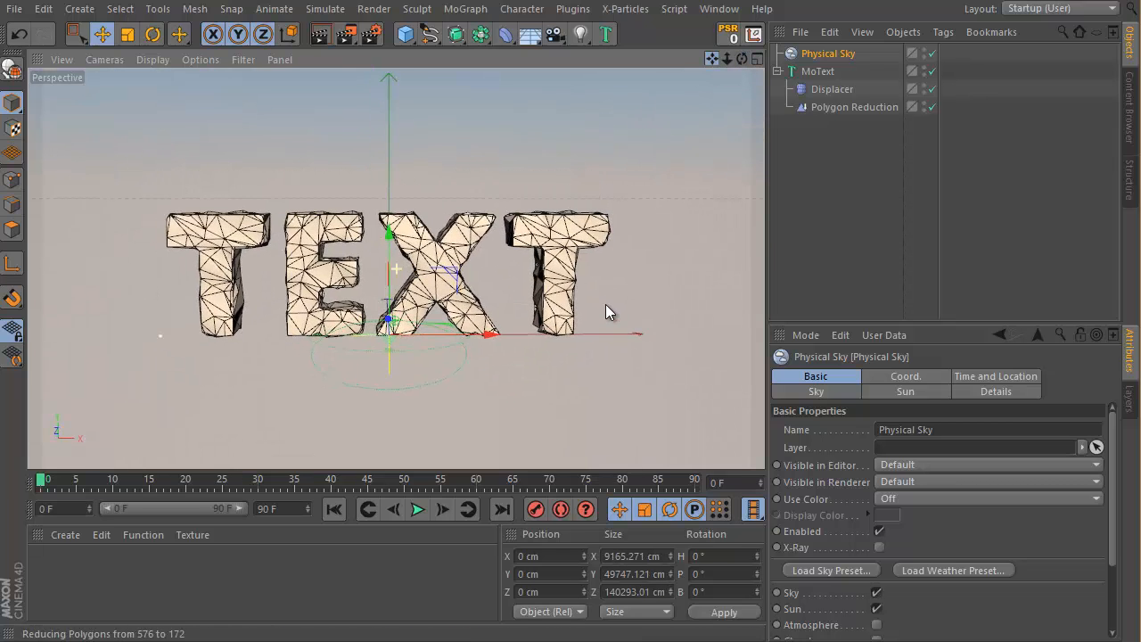
pyautogui.click(554, 34)
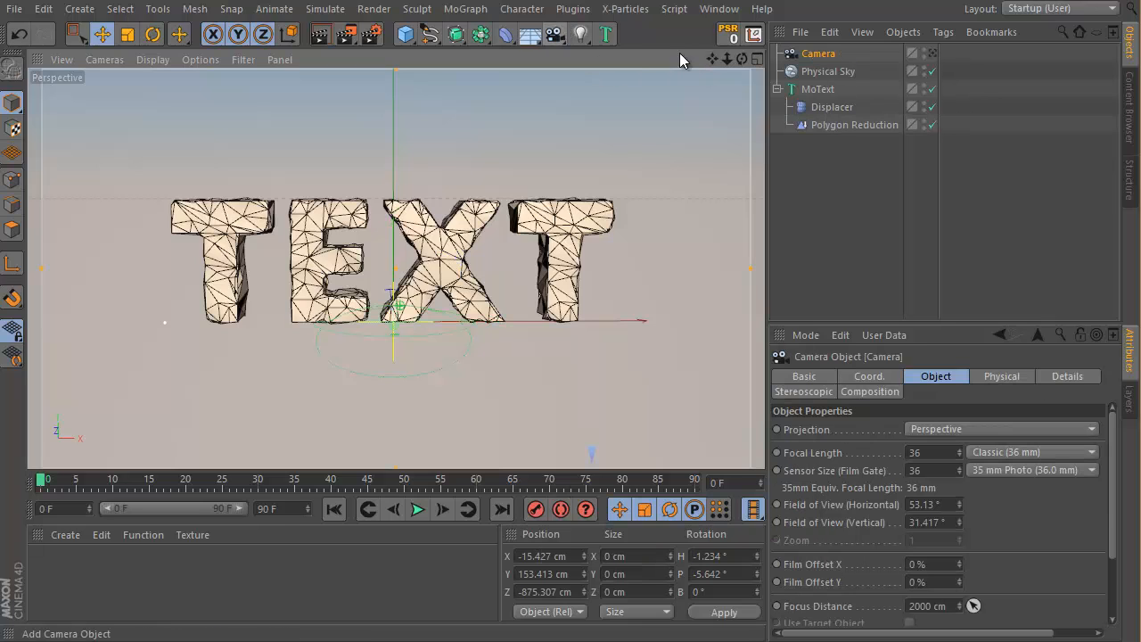
pyautogui.click(931, 53)
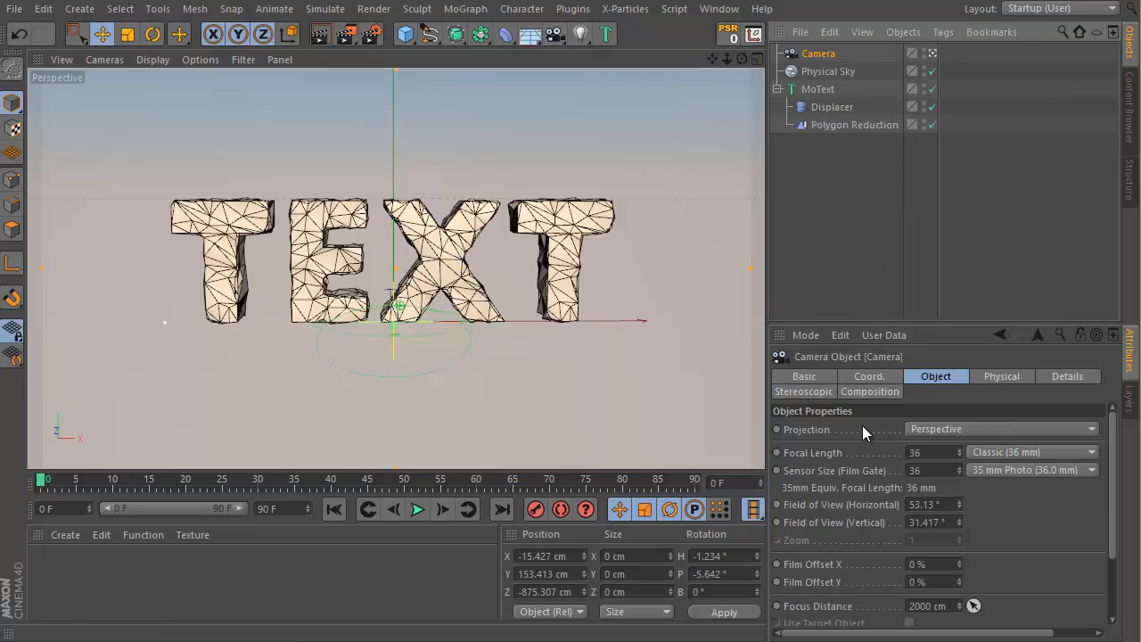
# Set the camera's focal length to 20 mm and move it closer, to about Z -398 cm, so the text fills the frame.
pyautogui.click(920, 452)
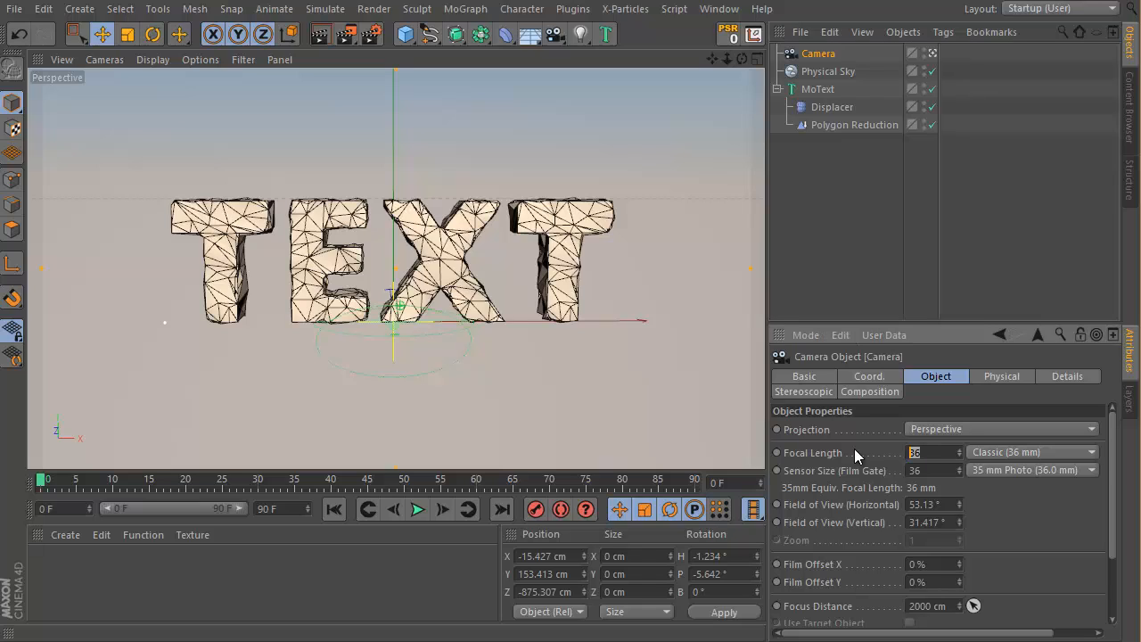
pyautogui.write('20')
pyautogui.press('Return')
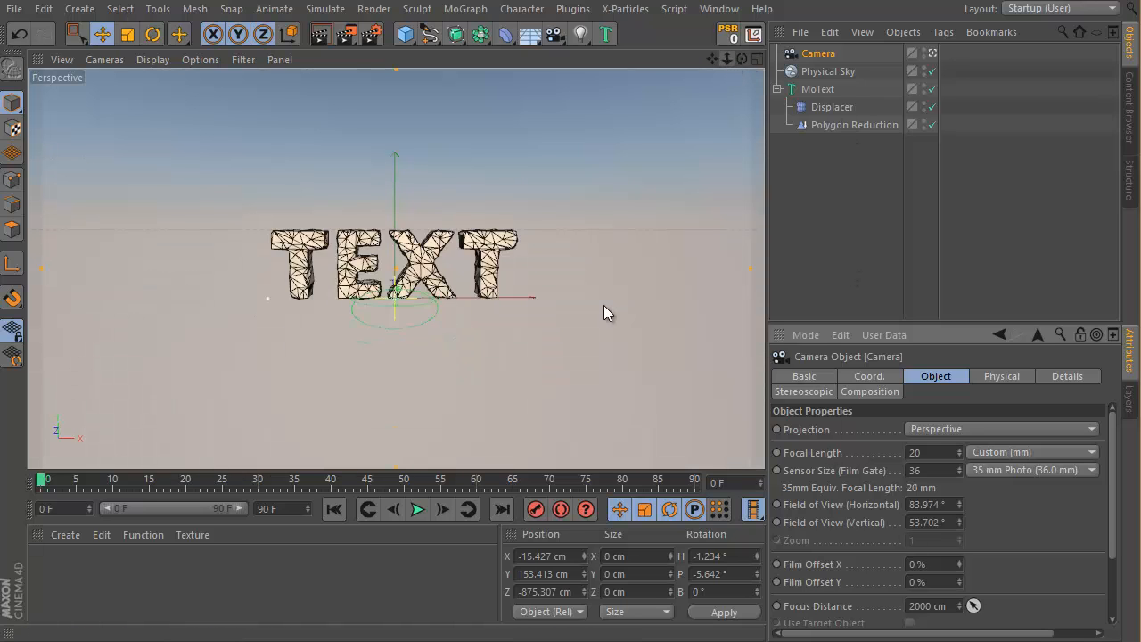
pyautogui.scroll(5, 604, 305)
pyautogui.scroll(5, 604, 304)
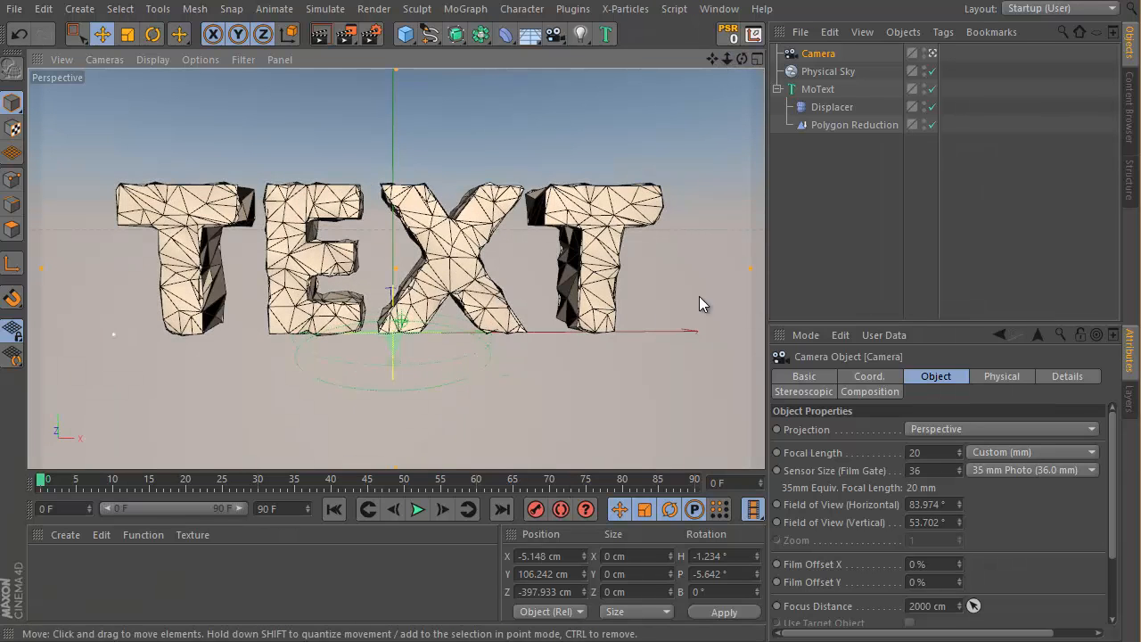
# Render a preview of the text through the camera to check the sky lighting and framing.
pyautogui.click(321, 34)
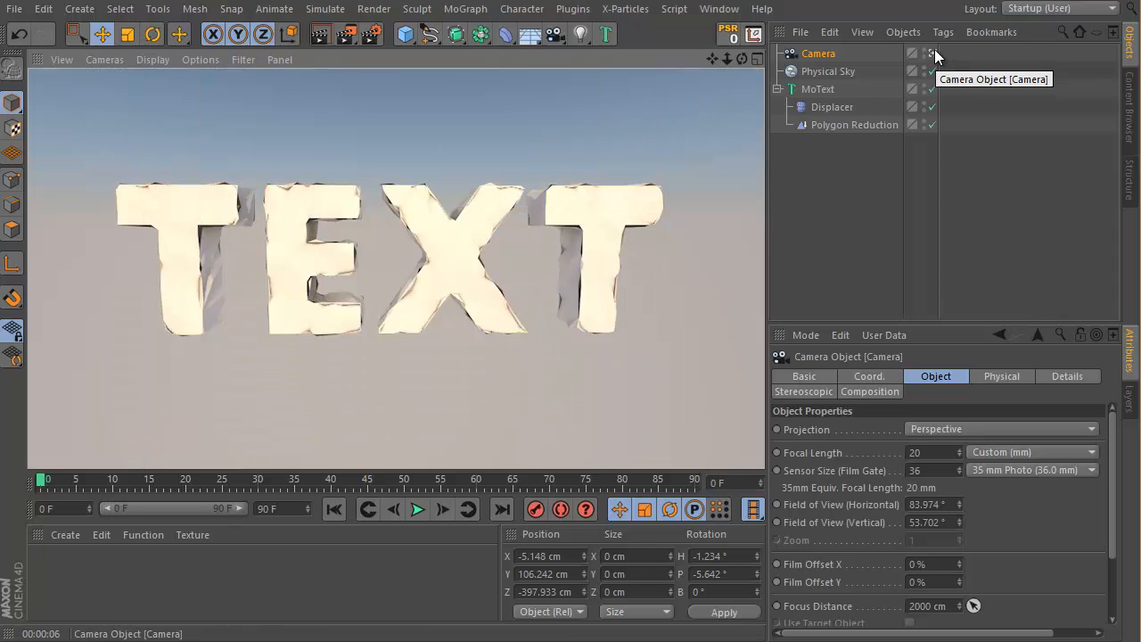
pyautogui.click(176, 615)
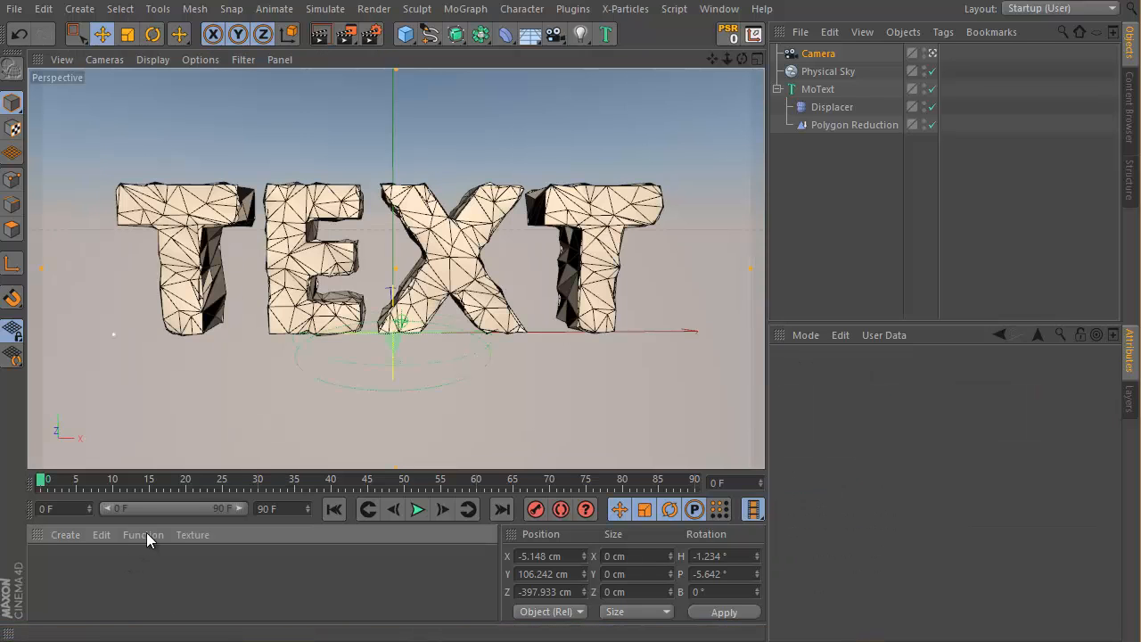
# Switch to the browser, examine the wireframe outlines on the low-poly lettering reference image, and return to Cinema 4D.
pyautogui.click(260, 636)
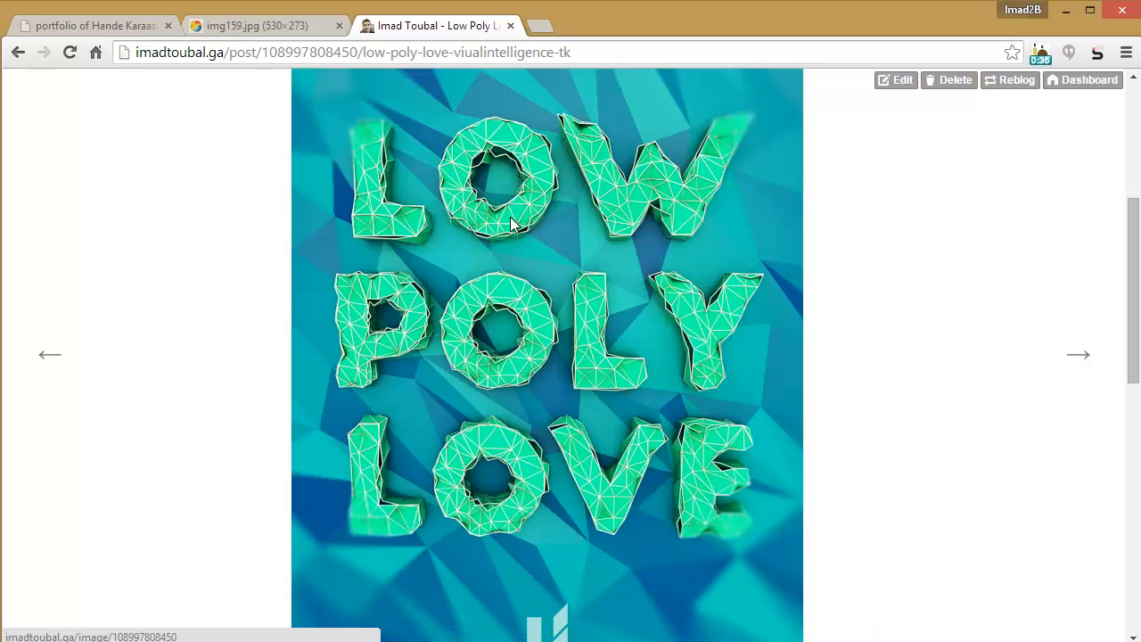
pyautogui.moveTo(509, 224); pyautogui.dragTo(588, 239)
pyautogui.click(1065, 10)
# Create an Instance object that references the MoText object.
pyautogui.click(827, 72)
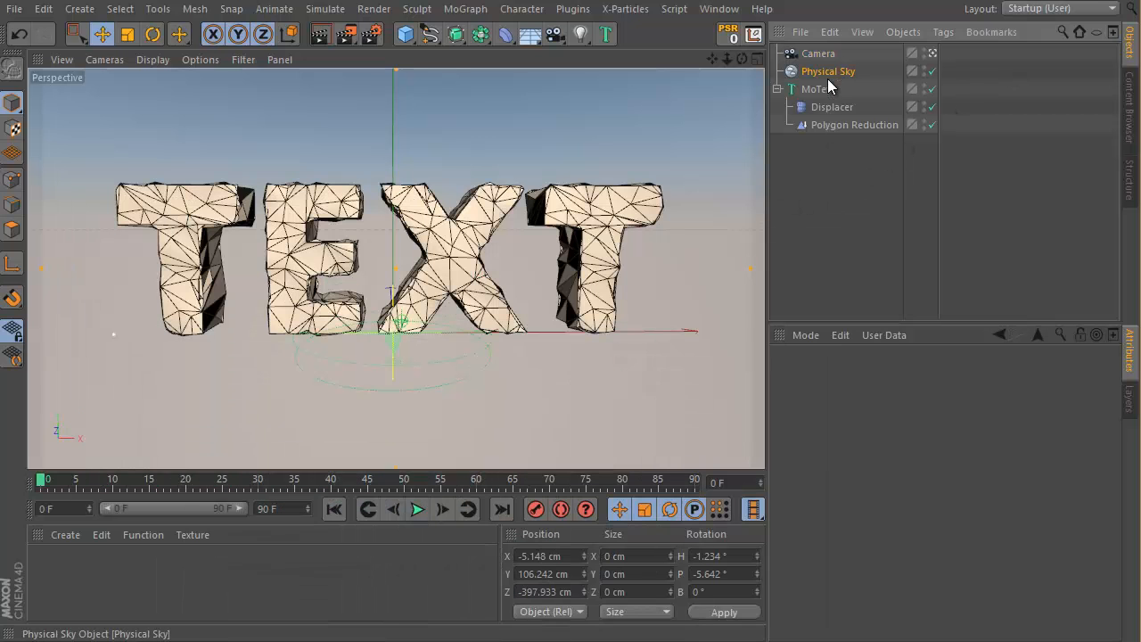
pyautogui.click(818, 89)
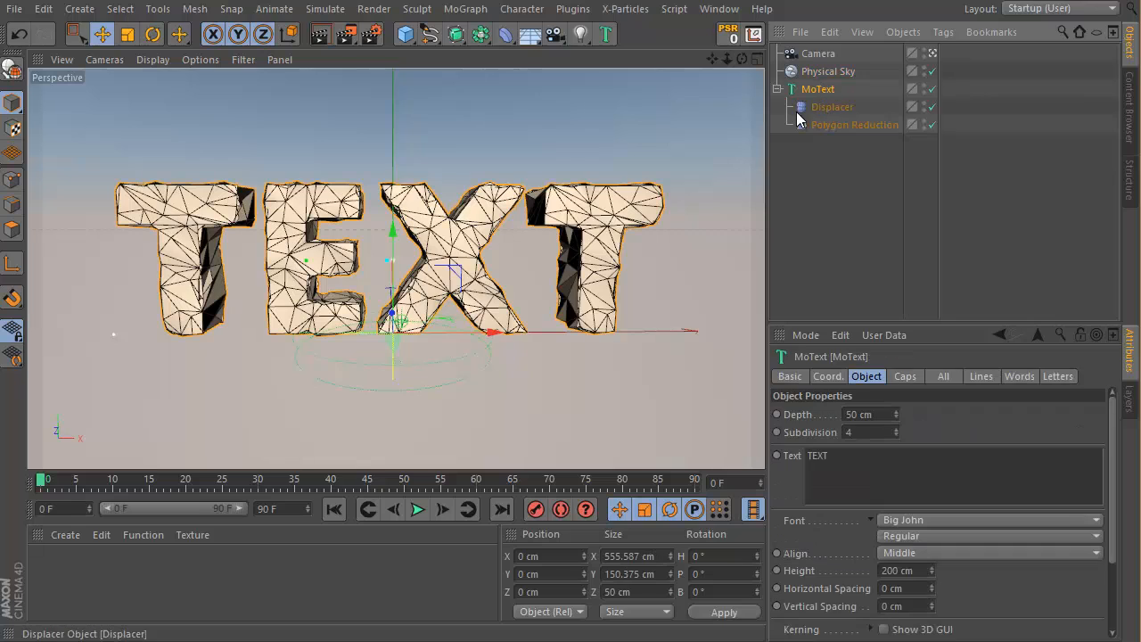
pyautogui.click(480, 34)
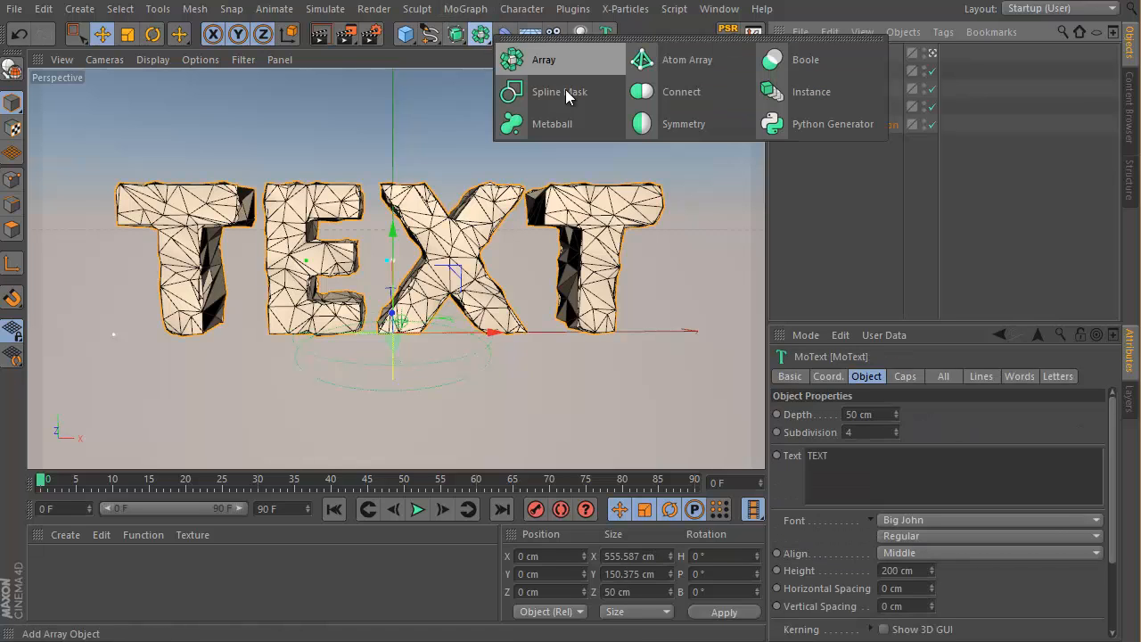
pyautogui.click(790, 85)
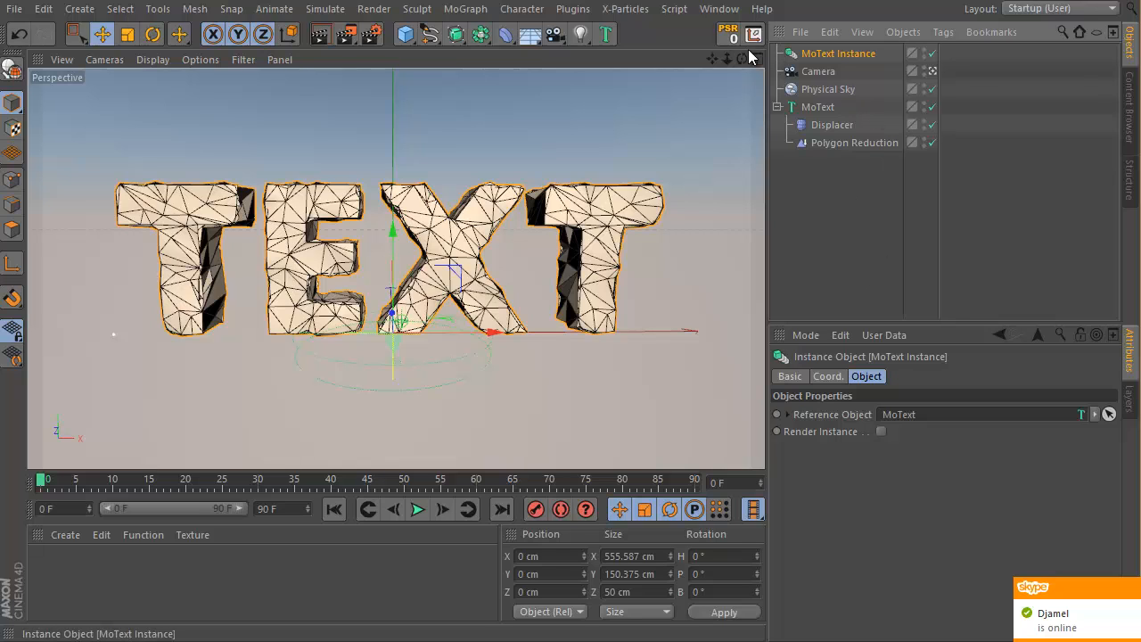
# Add an Atom Array and make the MoText instance its child to generate a wireframe over the text.
pyautogui.click(480, 34)
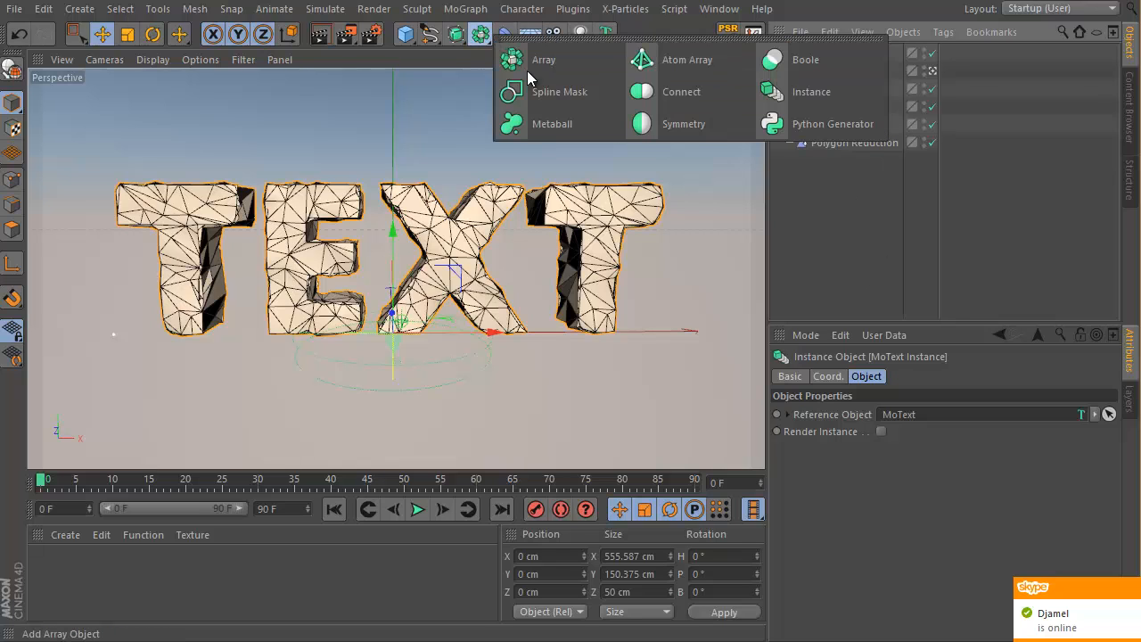
pyautogui.click(684, 51)
pyautogui.moveTo(816, 57); pyautogui.dragTo(816, 58)
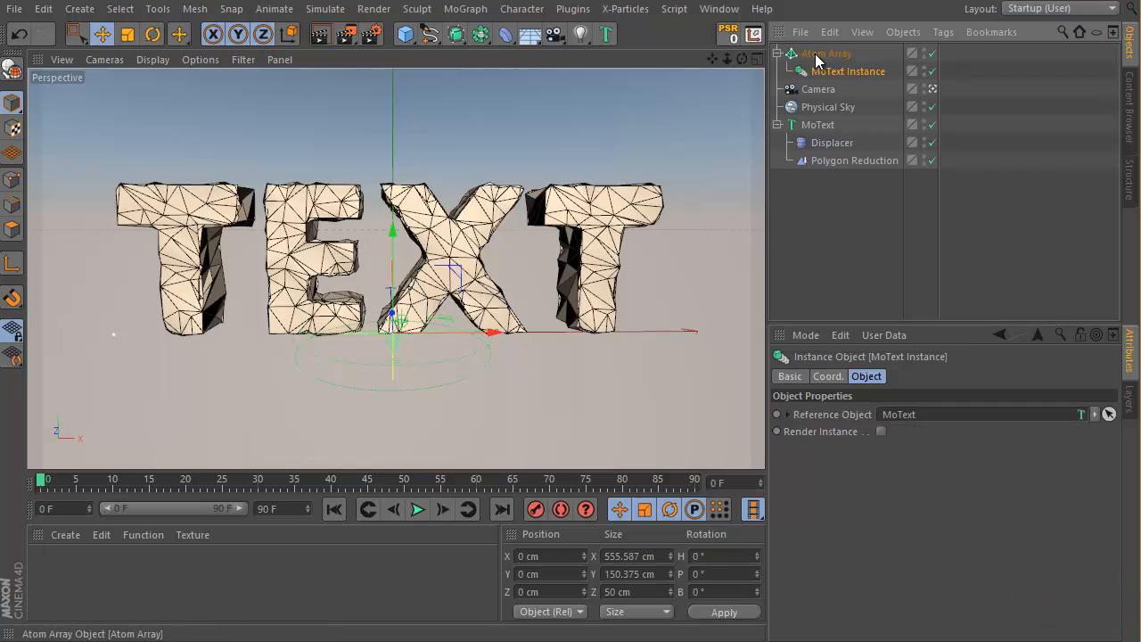
pyautogui.click(816, 55)
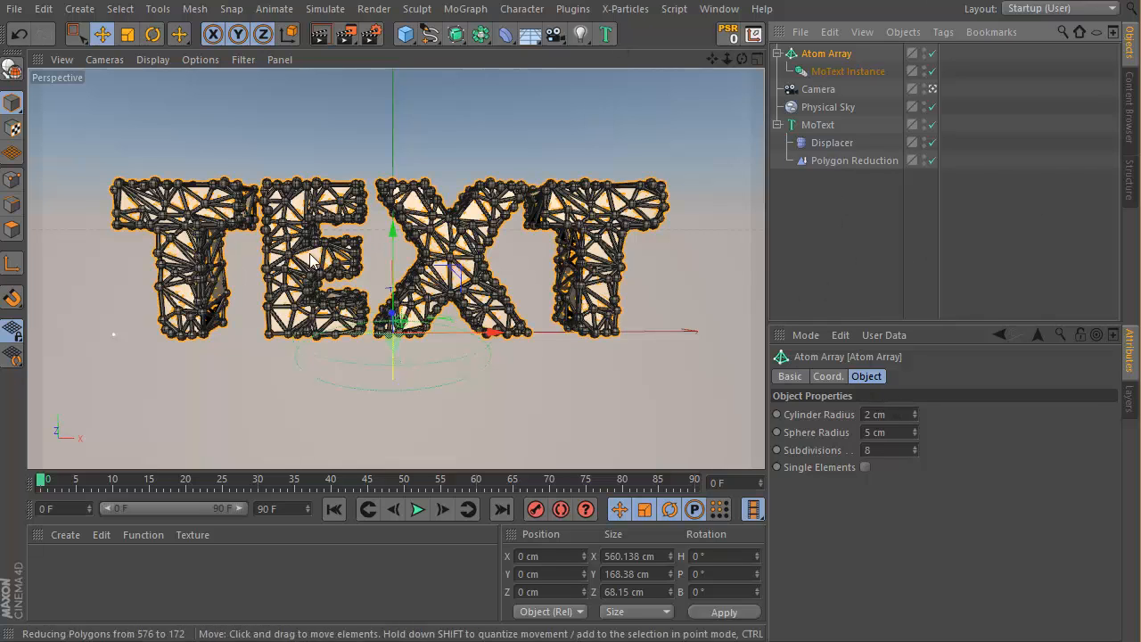
# Set the Atom Array's cylinder radius and sphere radius to 0.3 cm and its subdivisions to 3.
pyautogui.click(896, 449)
pyautogui.press('Return')
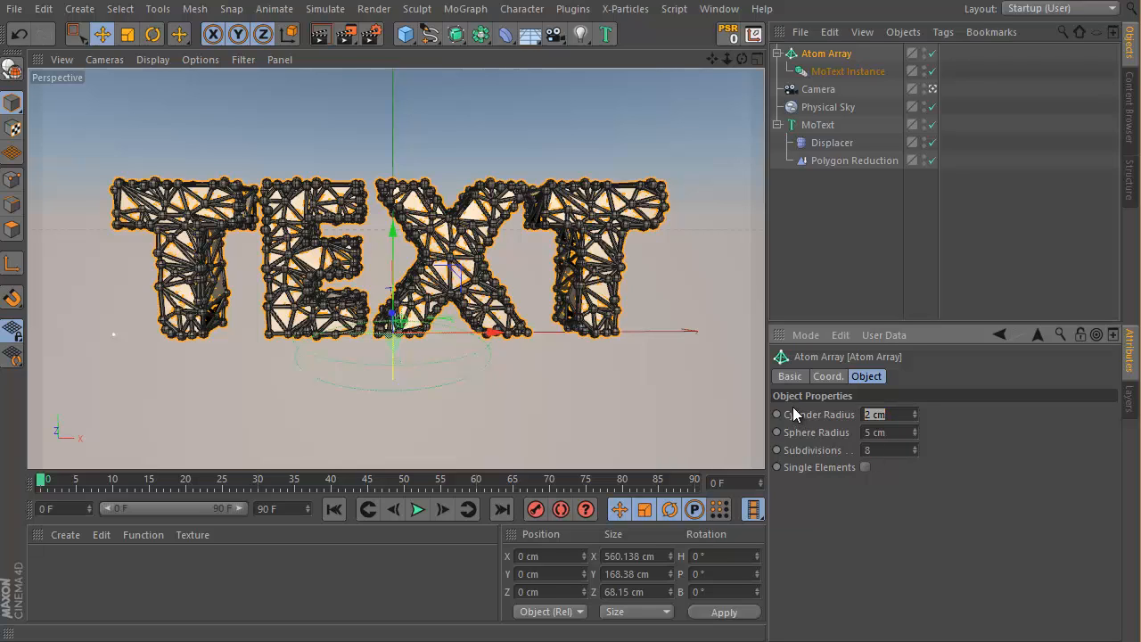
pyautogui.write('.3')
pyautogui.press('Tab')
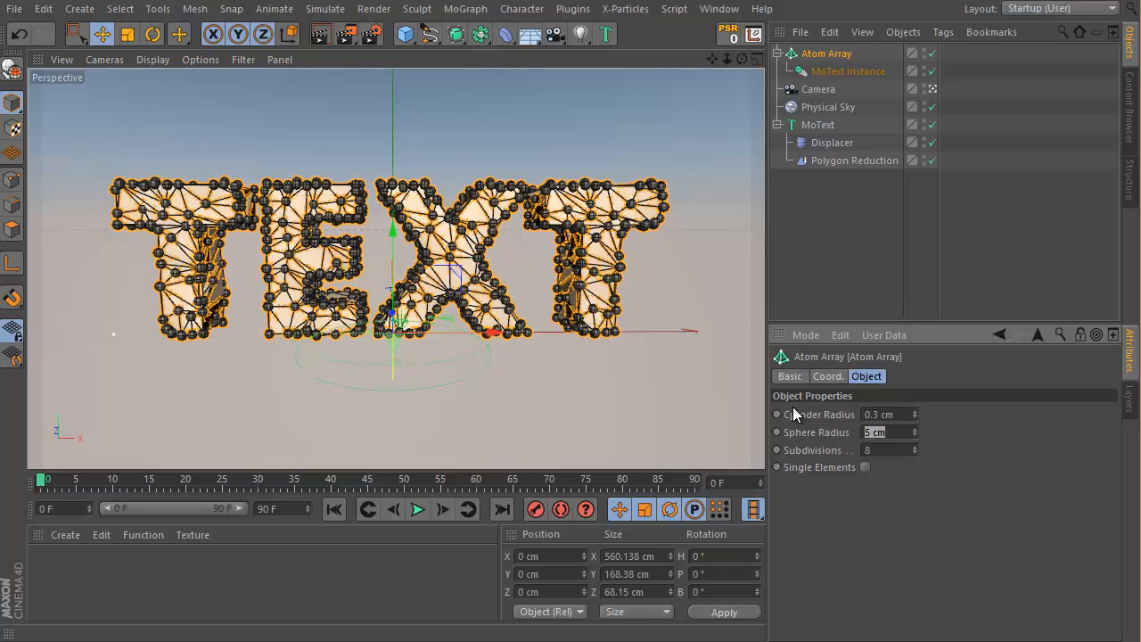
pyautogui.press('BackSpace')
pyautogui.write('.3')
pyautogui.press('Tab')
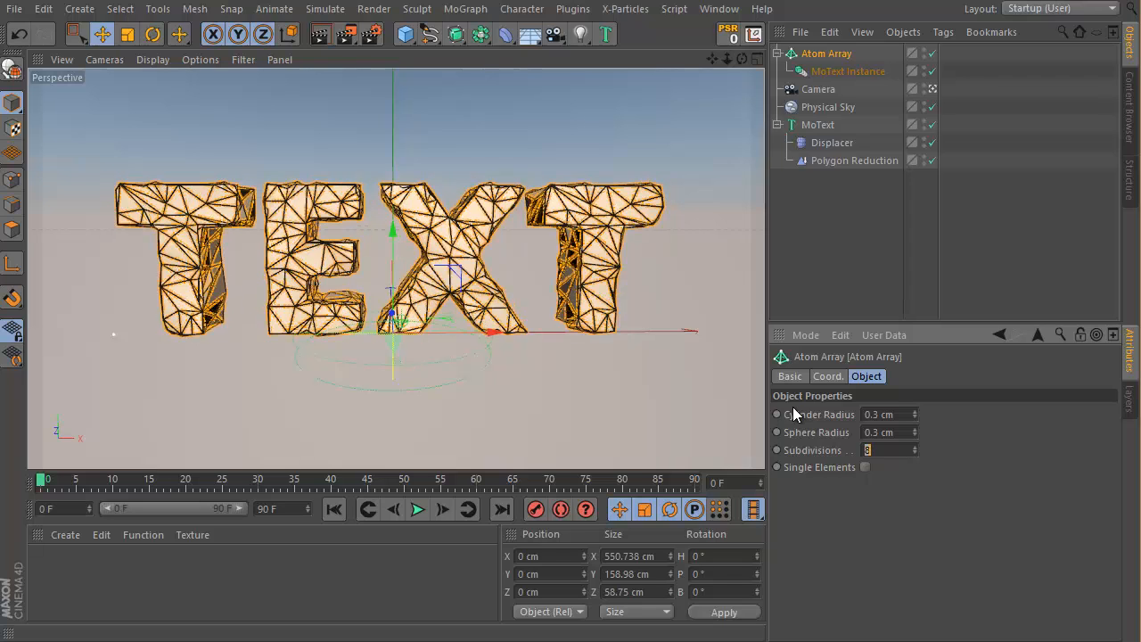
pyautogui.write('2')
pyautogui.click(970, 509)
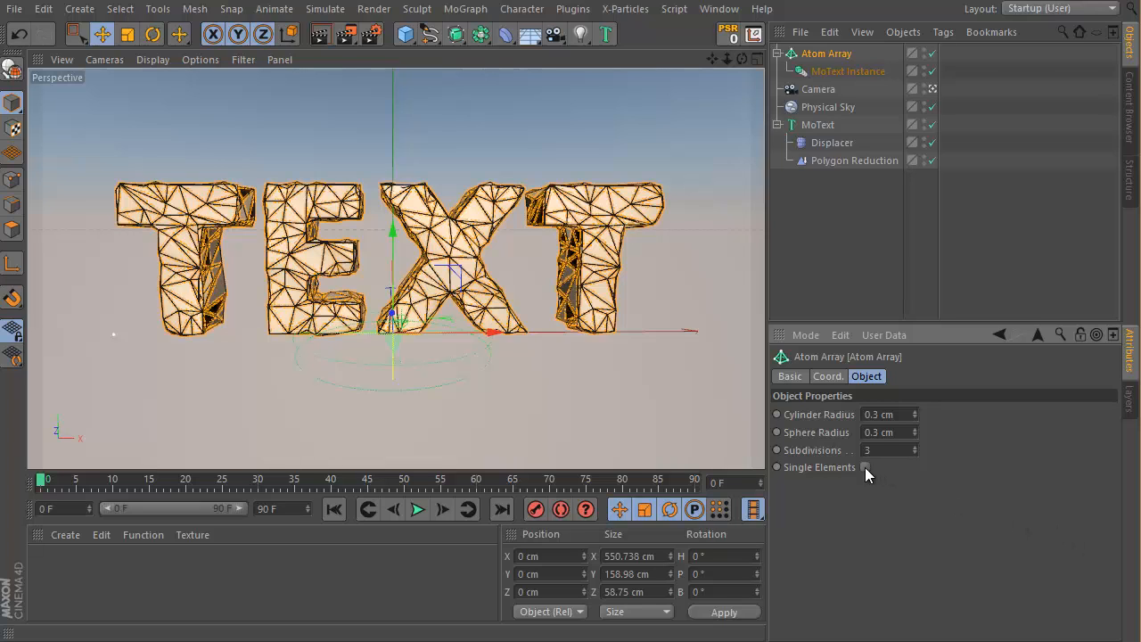
# Render a preview through the camera to check the thin wireframe lines on the text, and clear the object selection.
pyautogui.click(318, 36)
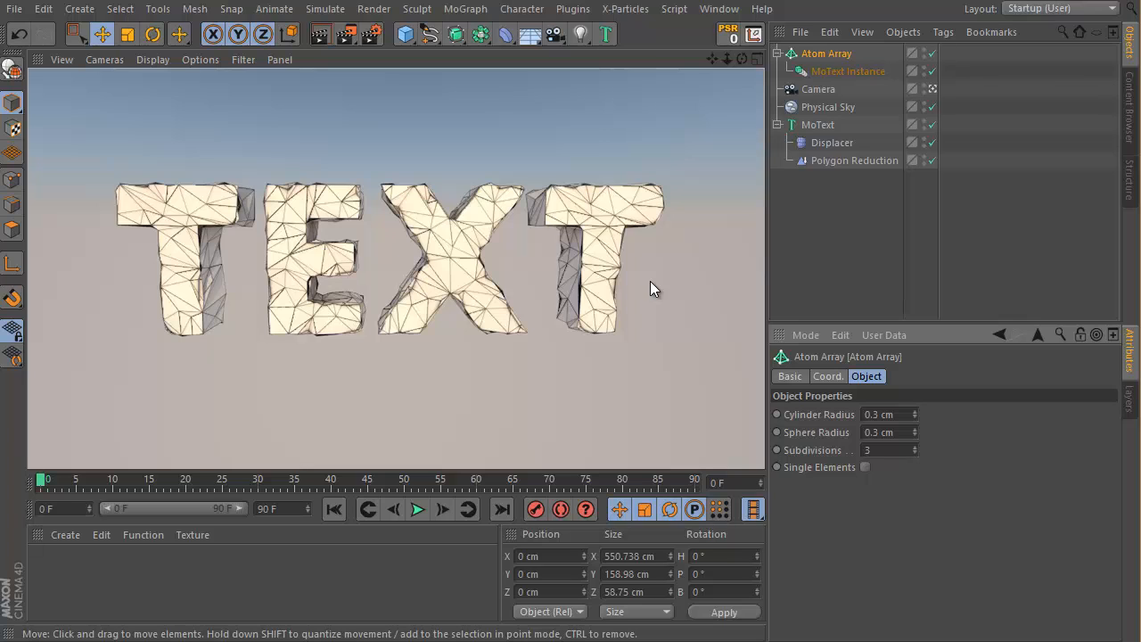
pyautogui.moveTo(288, 635)
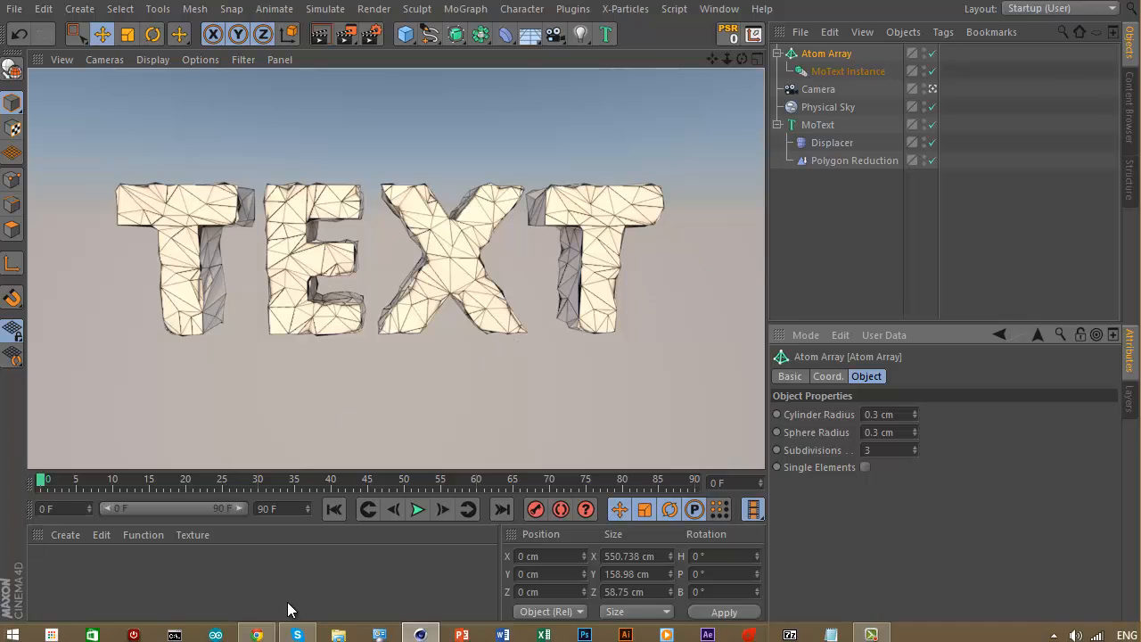
pyautogui.click(387, 533)
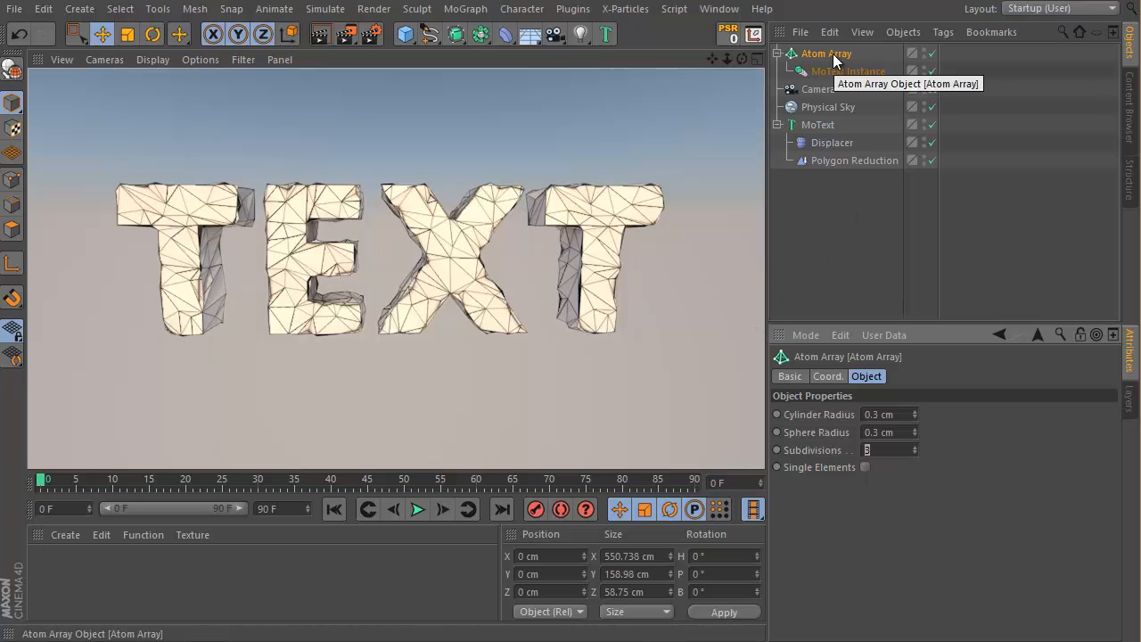
pyautogui.click(806, 227)
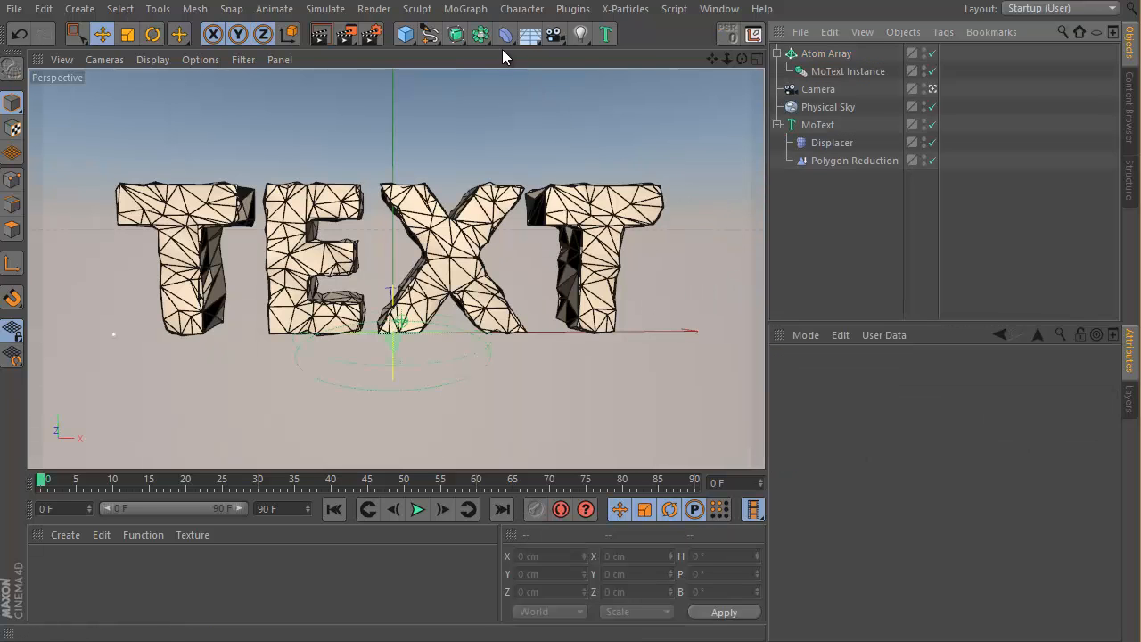
# Add a plane primitive as a backdrop and set its orientation to +Z.
pyautogui.click(532, 39)
pyautogui.click(407, 42)
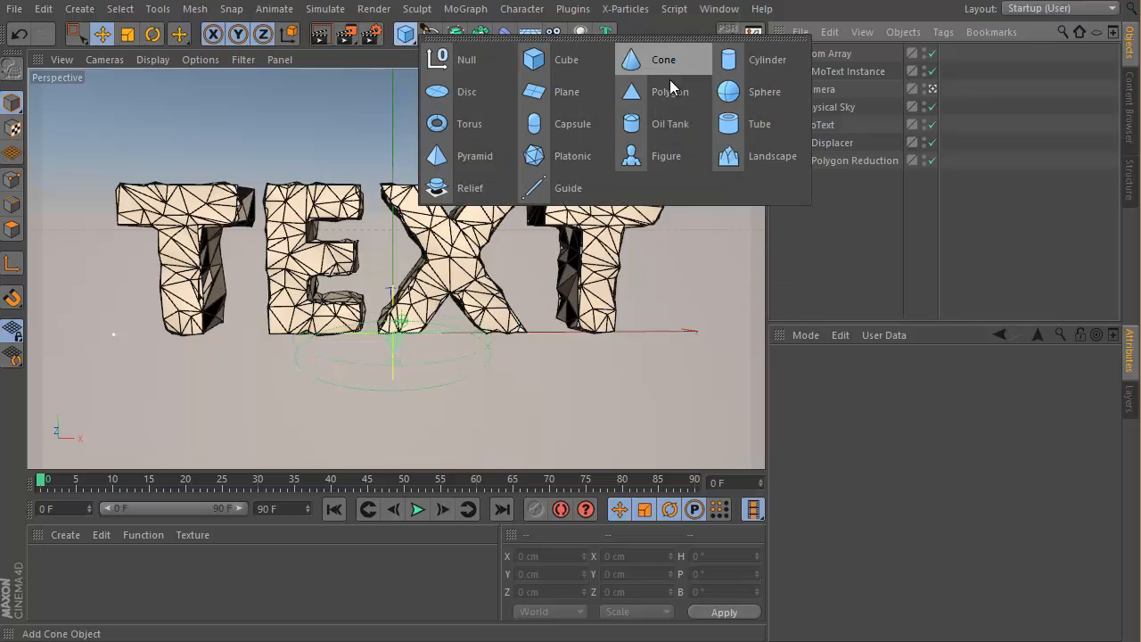
pyautogui.click(567, 92)
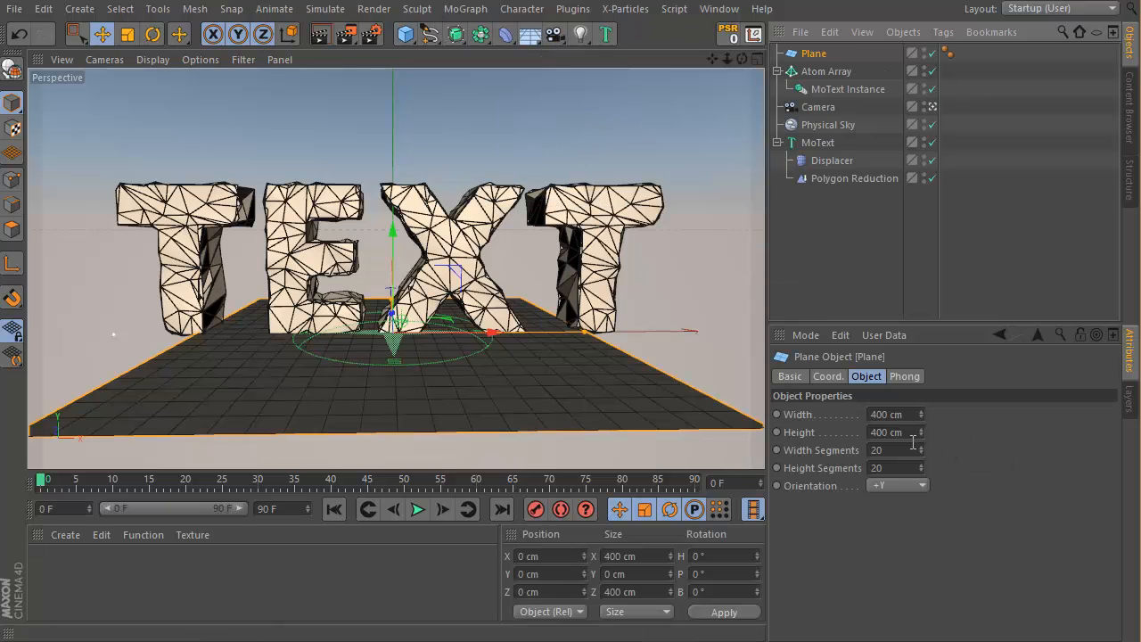
pyautogui.click(910, 484)
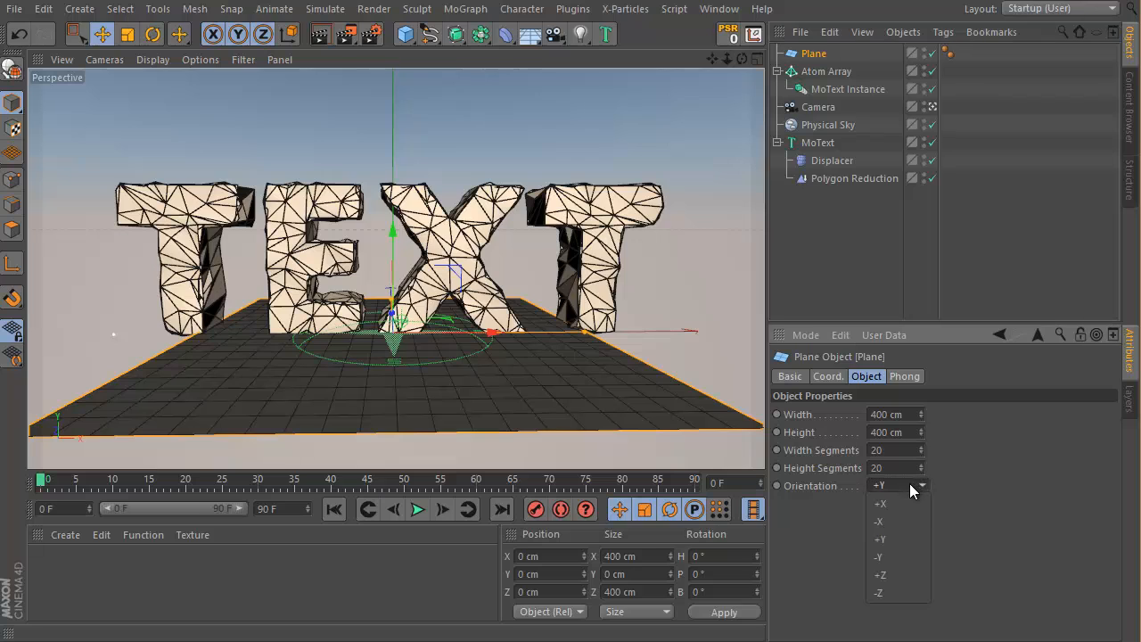
pyautogui.click(904, 573)
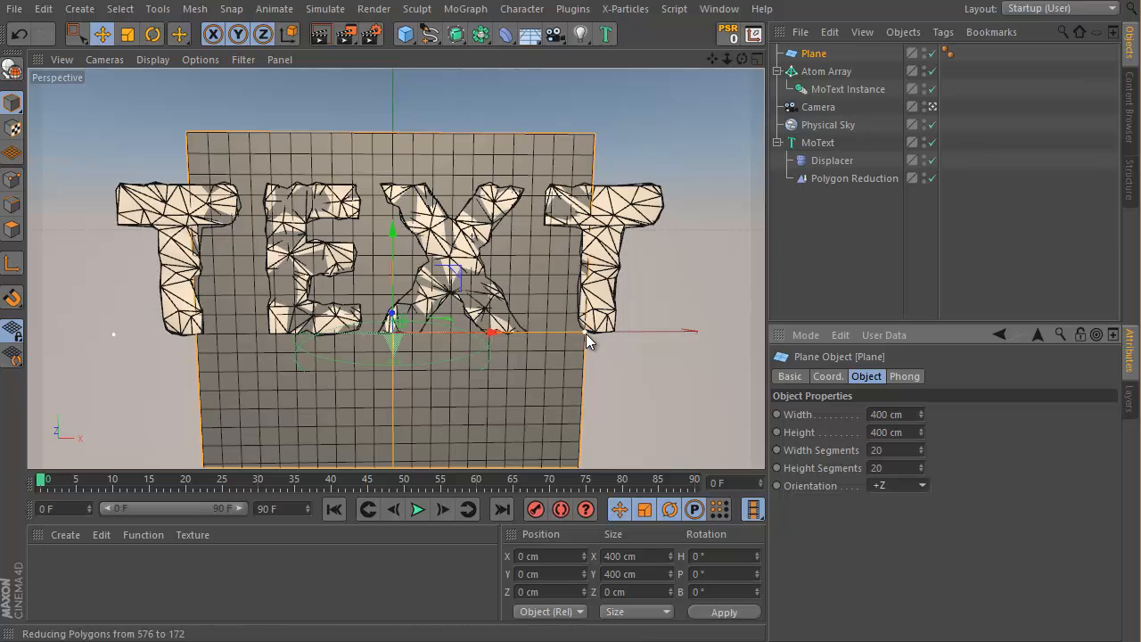
# Enlarge the plane to about 1052 cm wide and 948 cm high, and move it behind the text to Z 83 cm.
pyautogui.moveTo(585, 333); pyautogui.dragTo(823, 330)
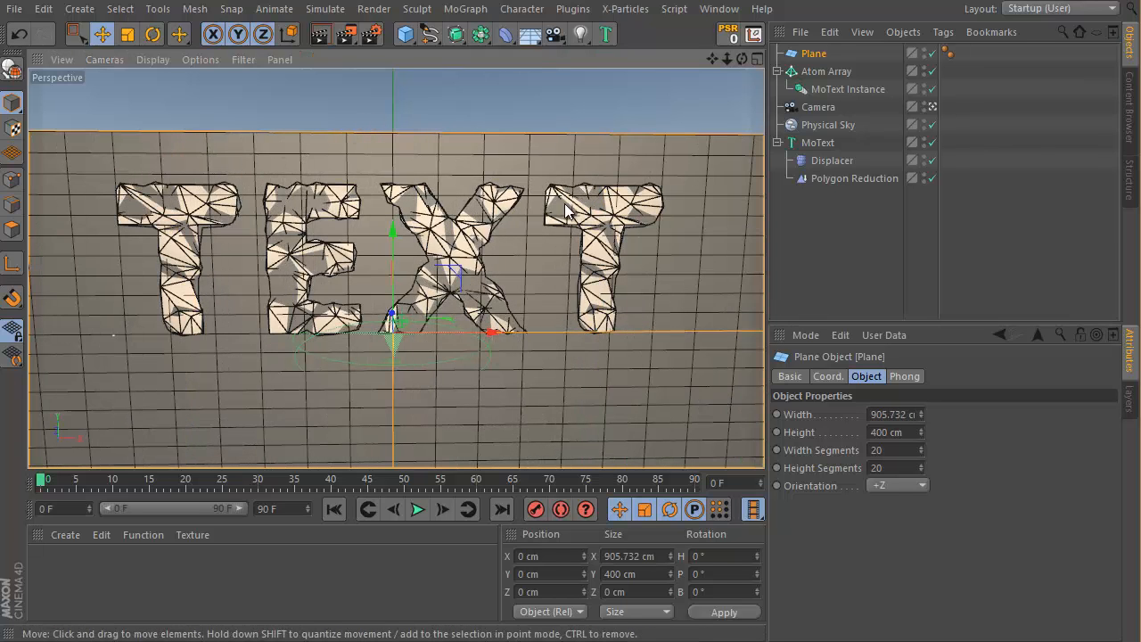
pyautogui.moveTo(918, 432)
pyautogui.mouseDown()
pyautogui.moveTo(925, 319)
pyautogui.moveTo(1097, 549)
pyautogui.moveTo(1099, 635)
pyautogui.moveTo(912, 430)
pyautogui.mouseUp()
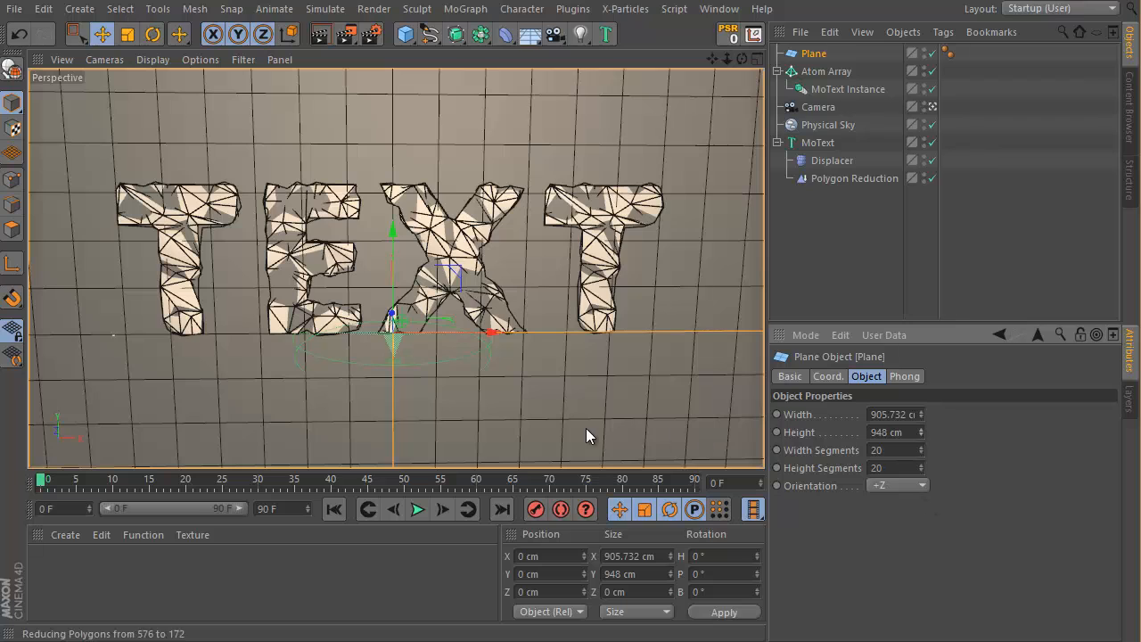
pyautogui.click(828, 376)
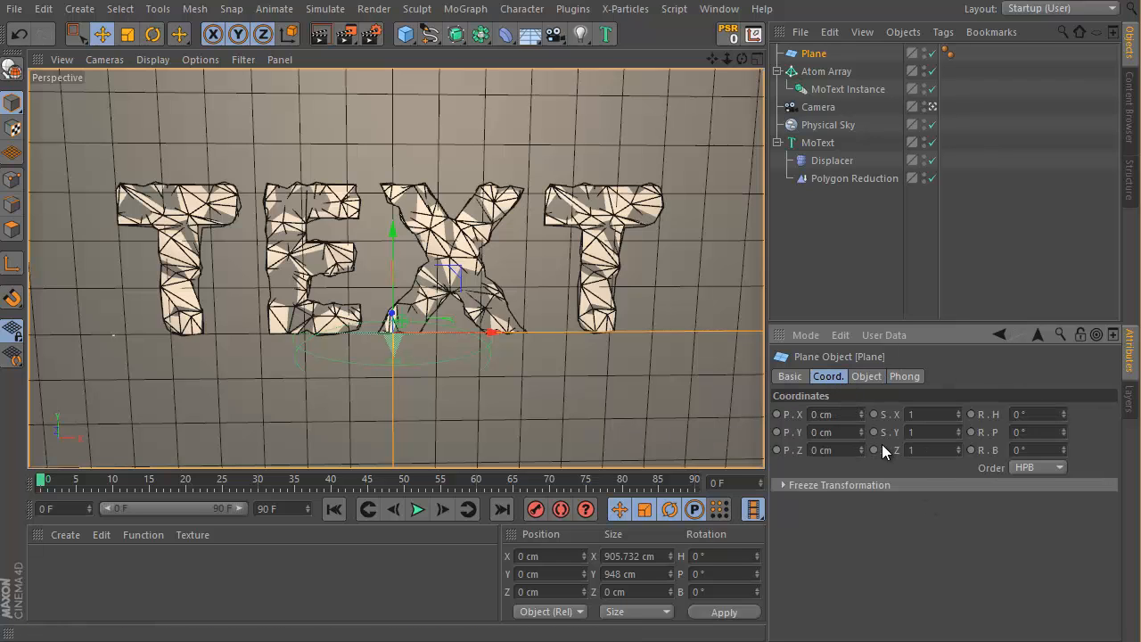
pyautogui.moveTo(864, 444); pyautogui.dragTo(861, 427)
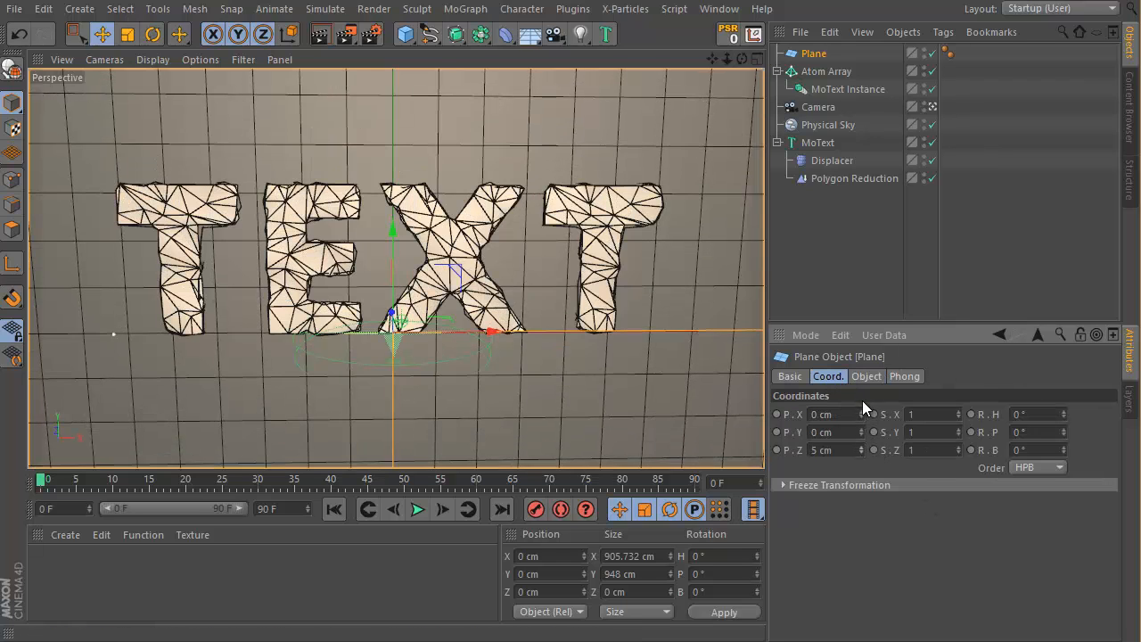
pyautogui.moveTo(859, 324); pyautogui.dragTo(859, 492)
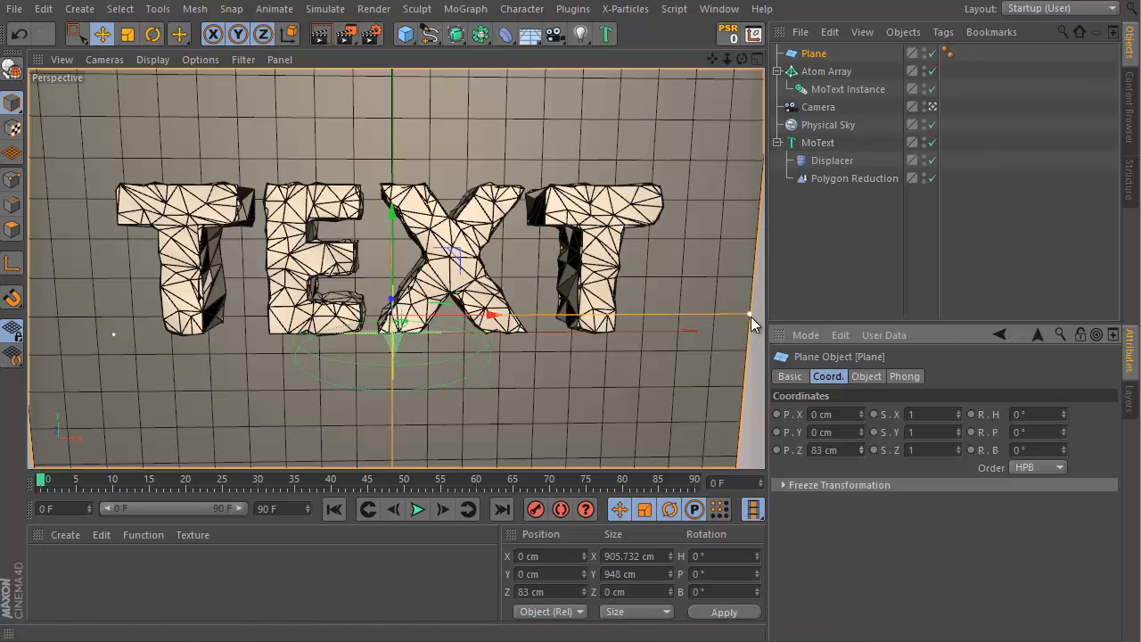
pyautogui.moveTo(750, 317); pyautogui.dragTo(784, 313)
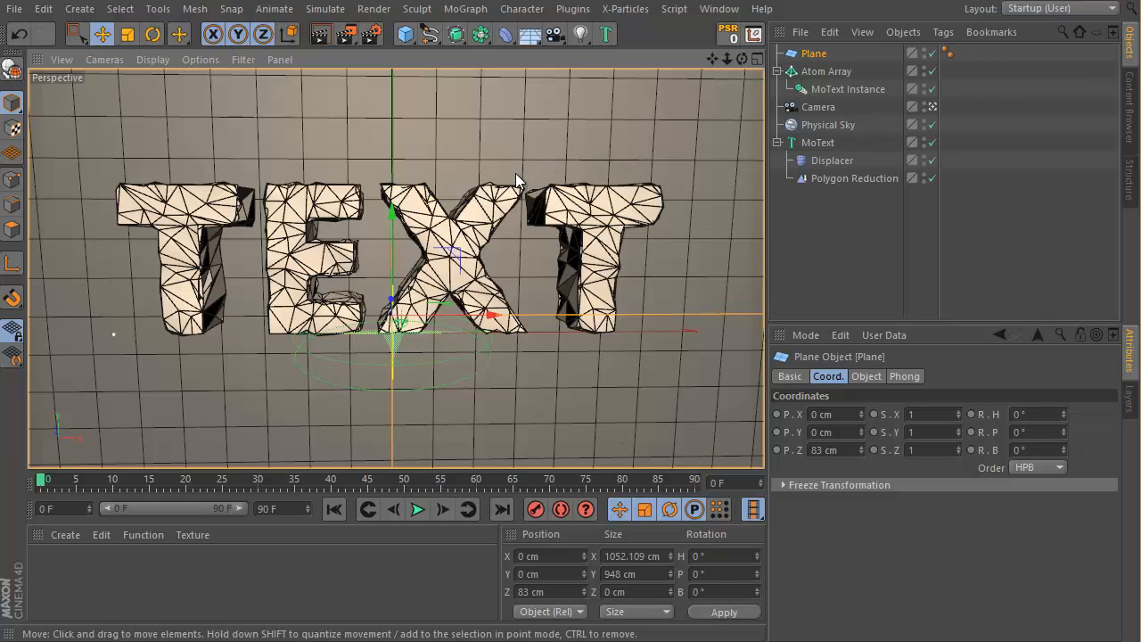
# Copy the MoText's Displacer and Polygon Reduction deformers and place the copies under the plane.
pyautogui.moveTo(820, 223); pyautogui.dragTo(800, 164)
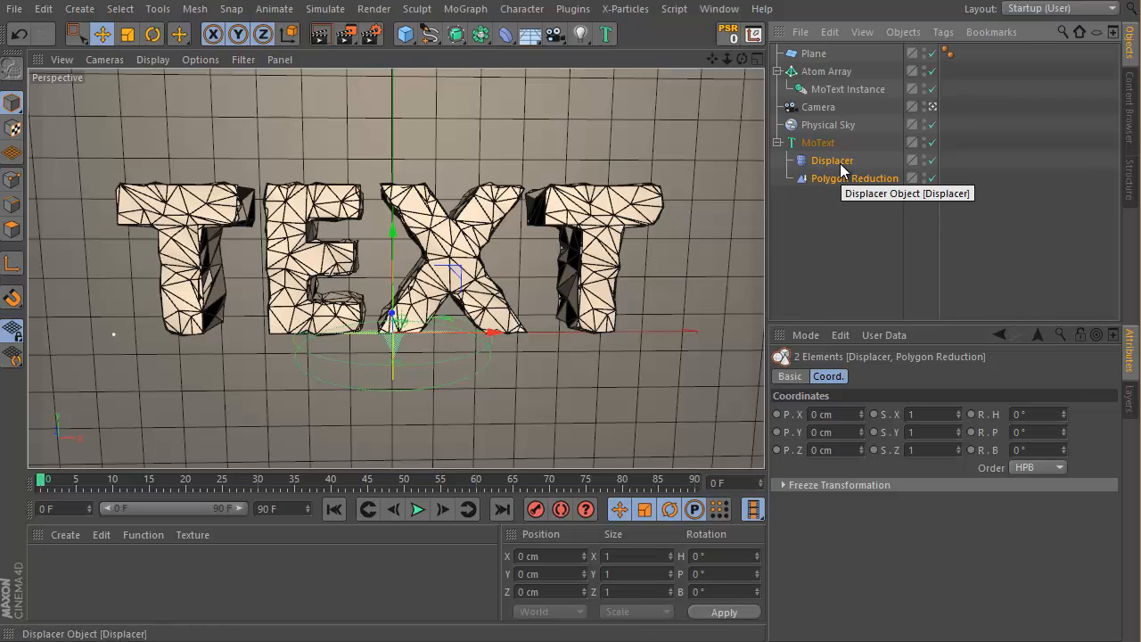
pyautogui.moveTo(840, 169); pyautogui.dragTo(815, 57)
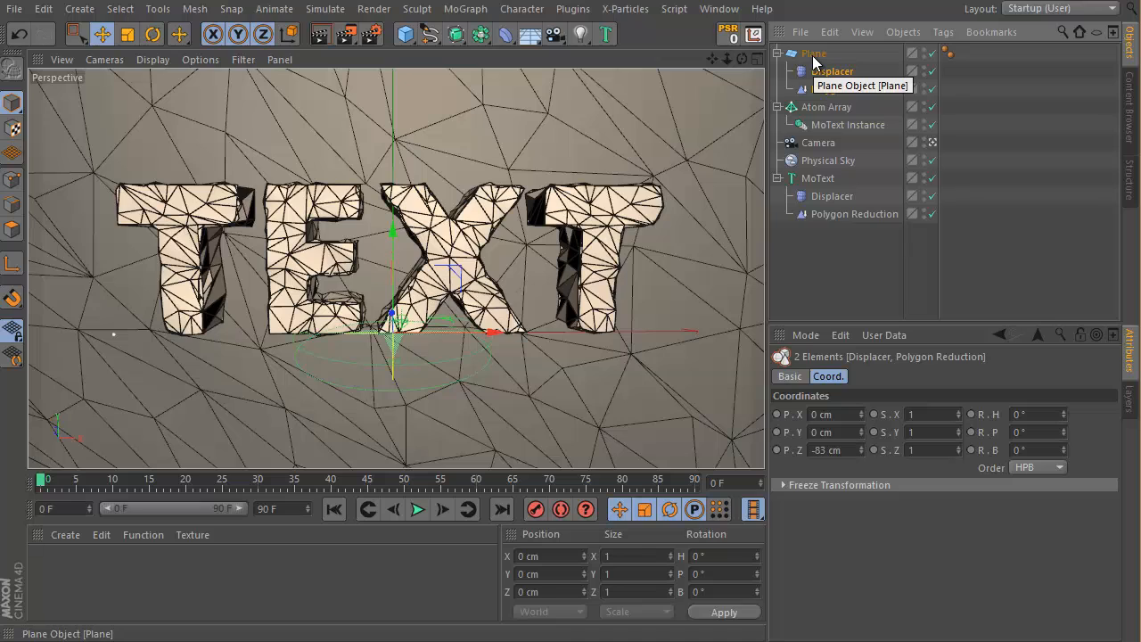
pyautogui.click(813, 55)
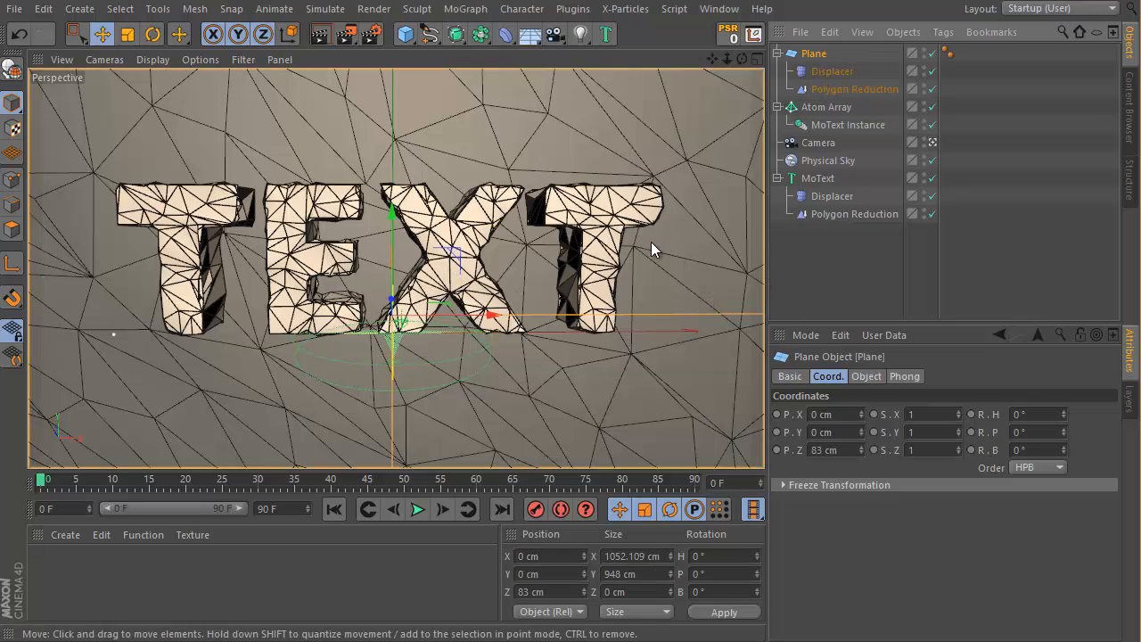
# Delete the plane's Phong tag to give it flat-shaded facets, rendering a preview before and after the change.
pyautogui.click(318, 33)
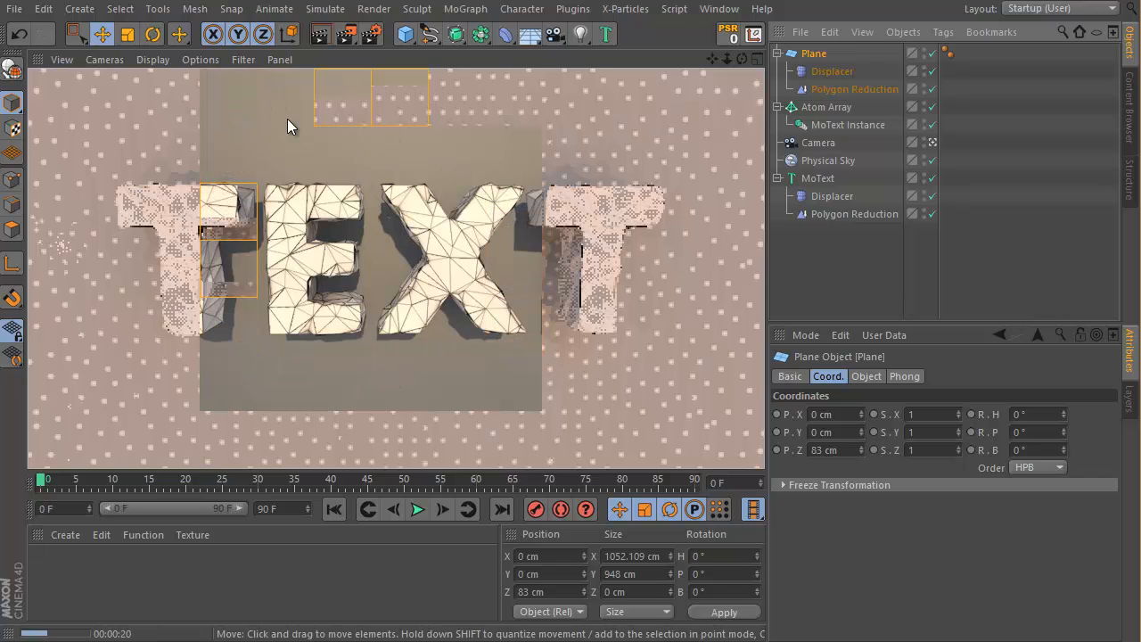
pyautogui.click(946, 56)
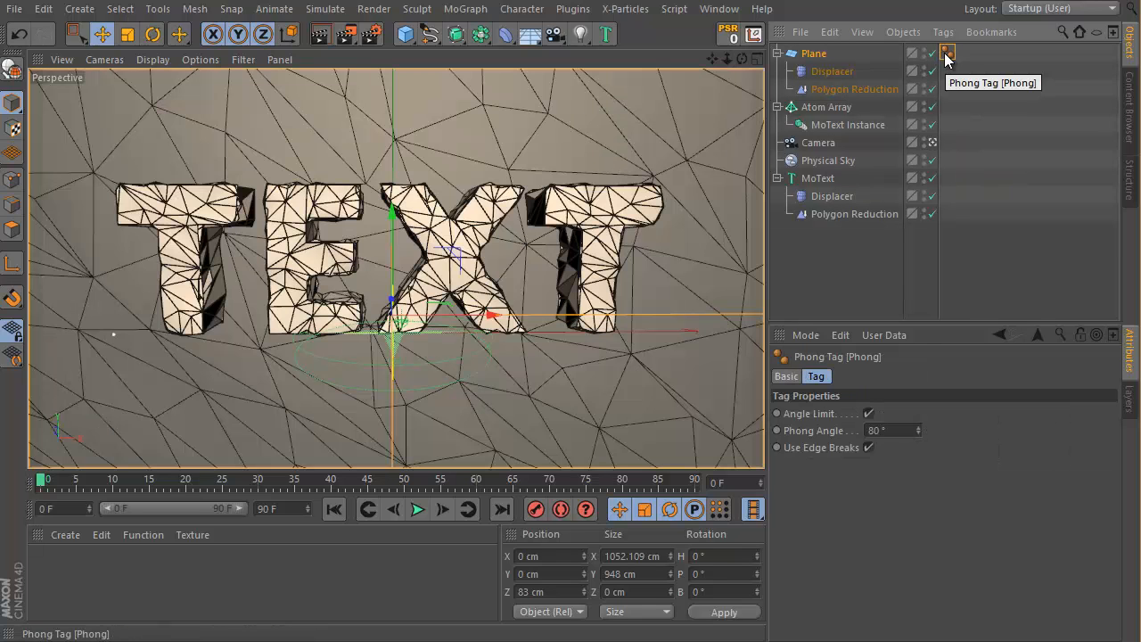
pyautogui.press('Delete')
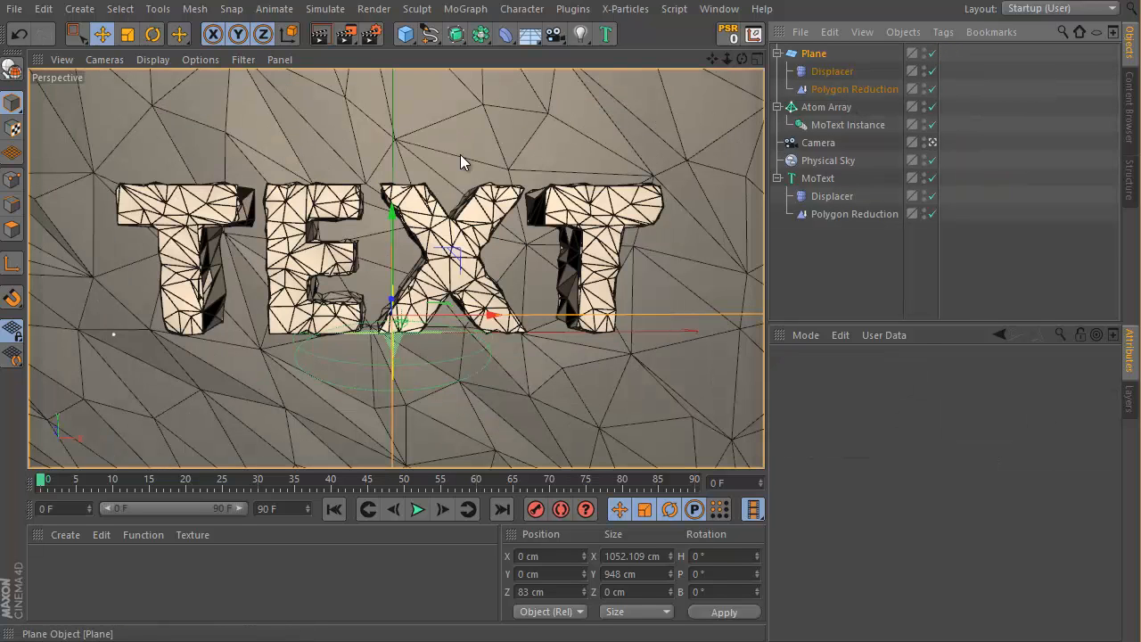
pyautogui.click(321, 33)
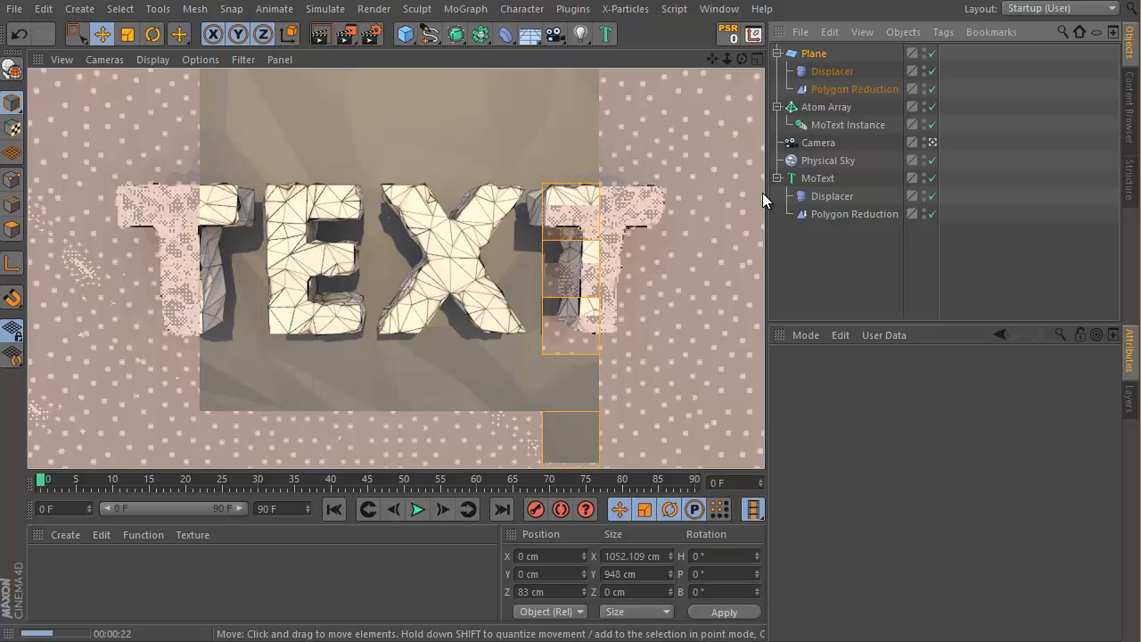
# Set the noise shader's seed to 356 in the plane's Displacer.
pyautogui.click(834, 73)
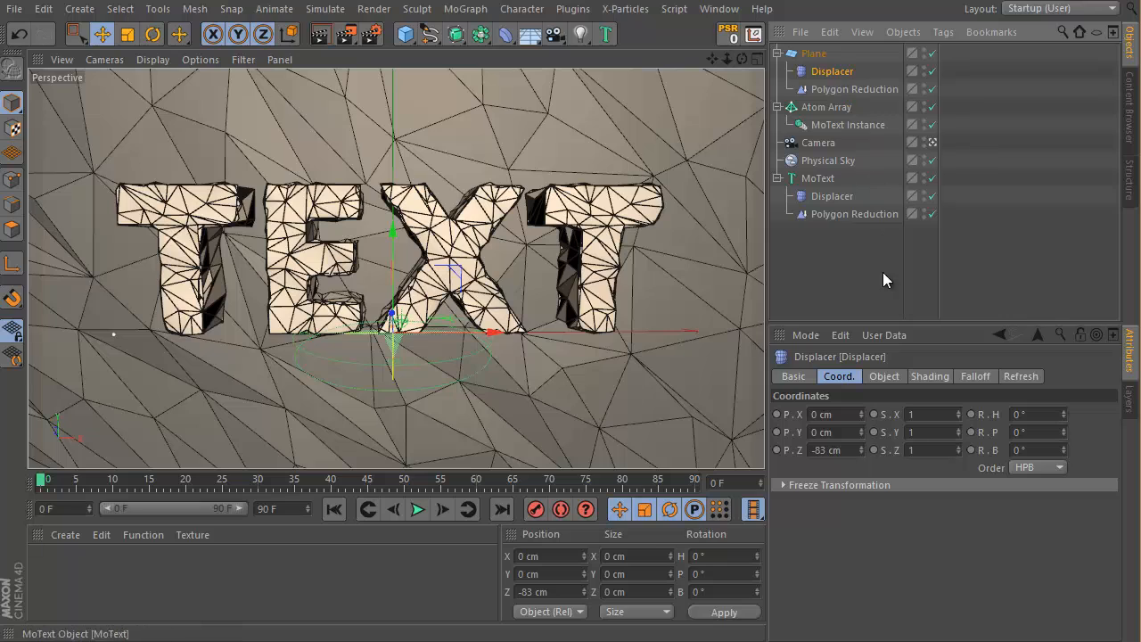
pyautogui.click(937, 376)
pyautogui.click(838, 467)
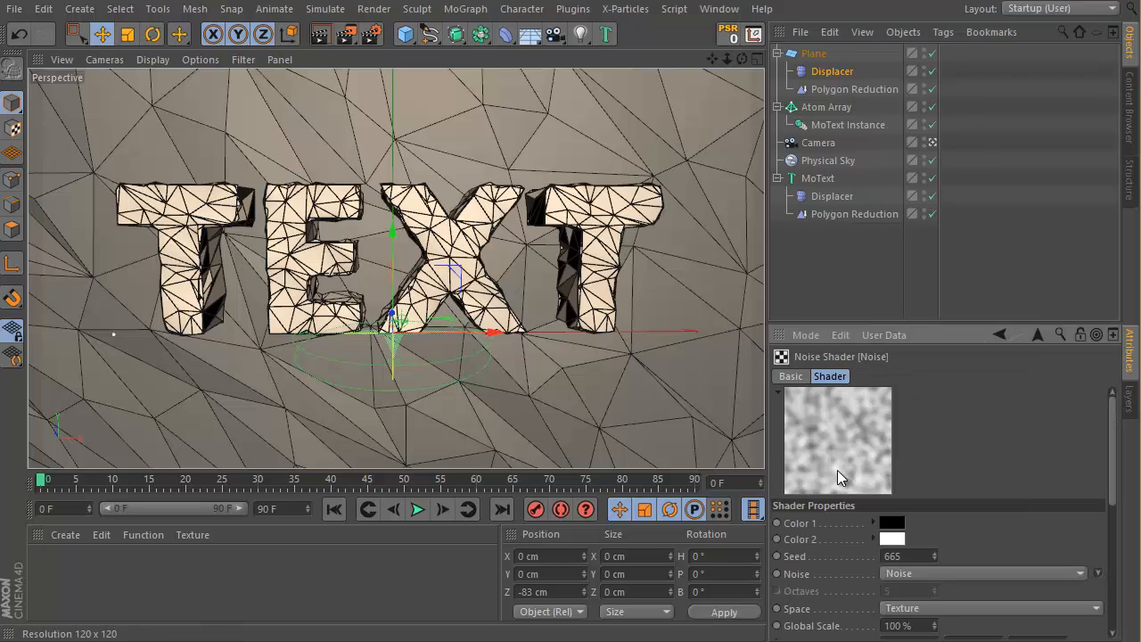
pyautogui.moveTo(966, 532); pyautogui.dragTo(961, 494, button='middle')
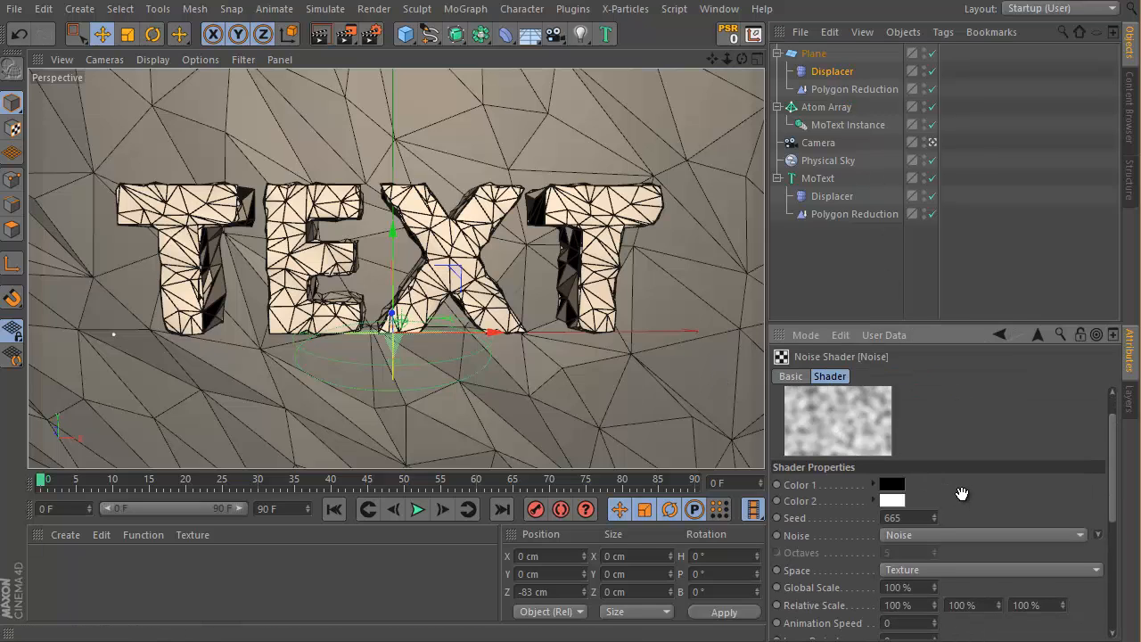
pyautogui.moveTo(962, 492); pyautogui.dragTo(961, 492)
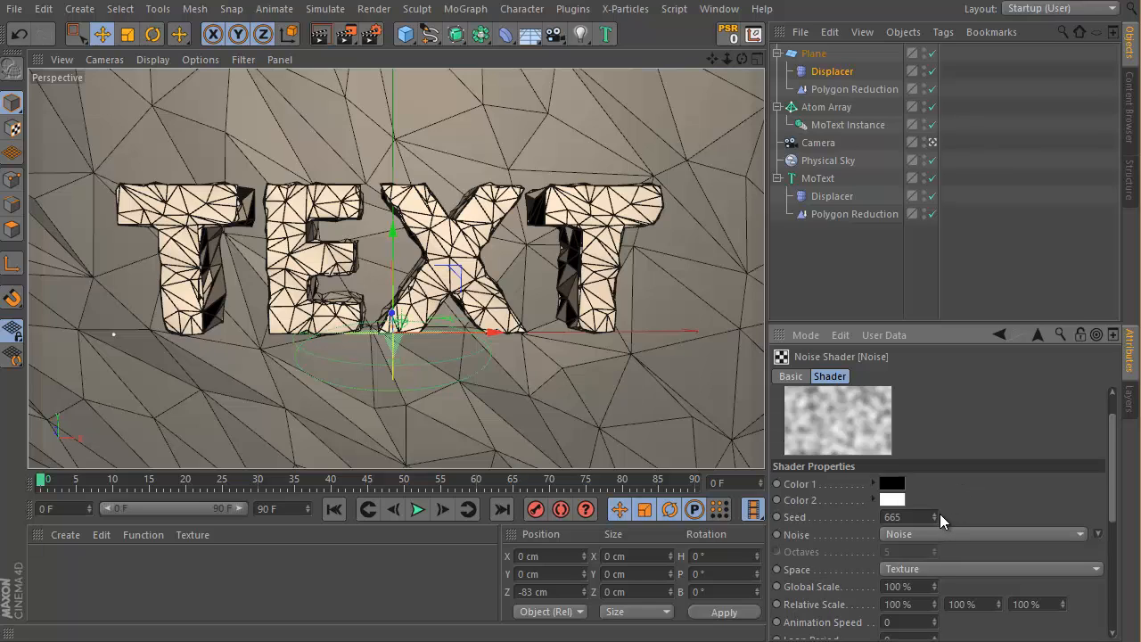
pyautogui.click(931, 516)
pyautogui.moveTo(932, 513)
pyautogui.mouseDown()
pyautogui.moveTo(934, 534)
pyautogui.moveTo(933, 515)
pyautogui.mouseUp()
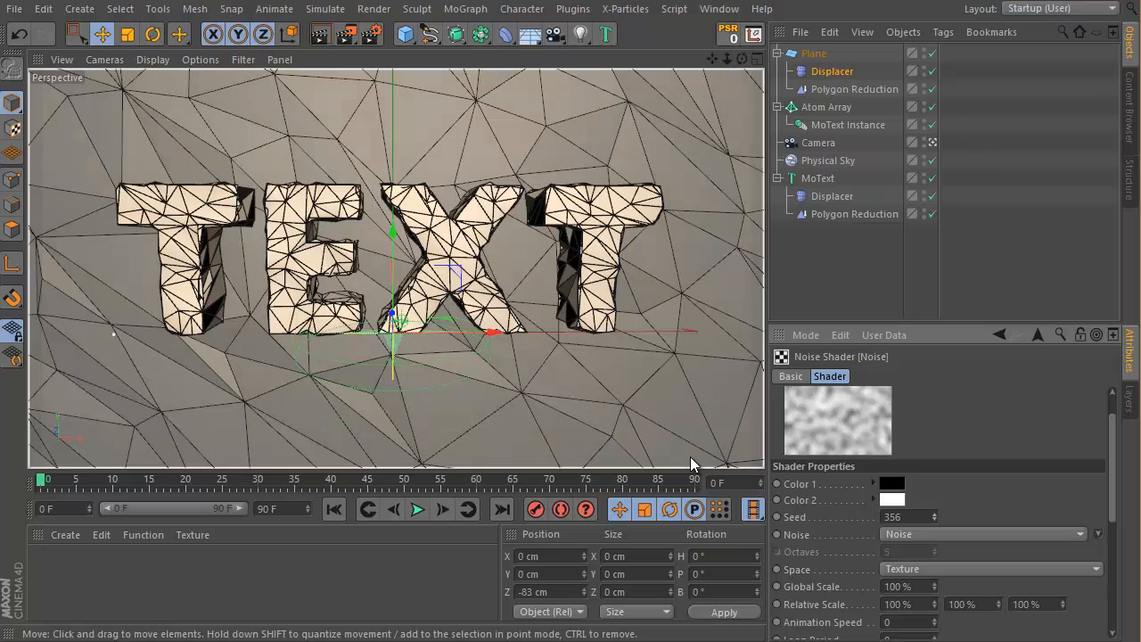
# Add a Compositing tag to the plane and turn off Cast Shadows.
pyautogui.rightClick(815, 56)
pyautogui.moveTo(871, 15)
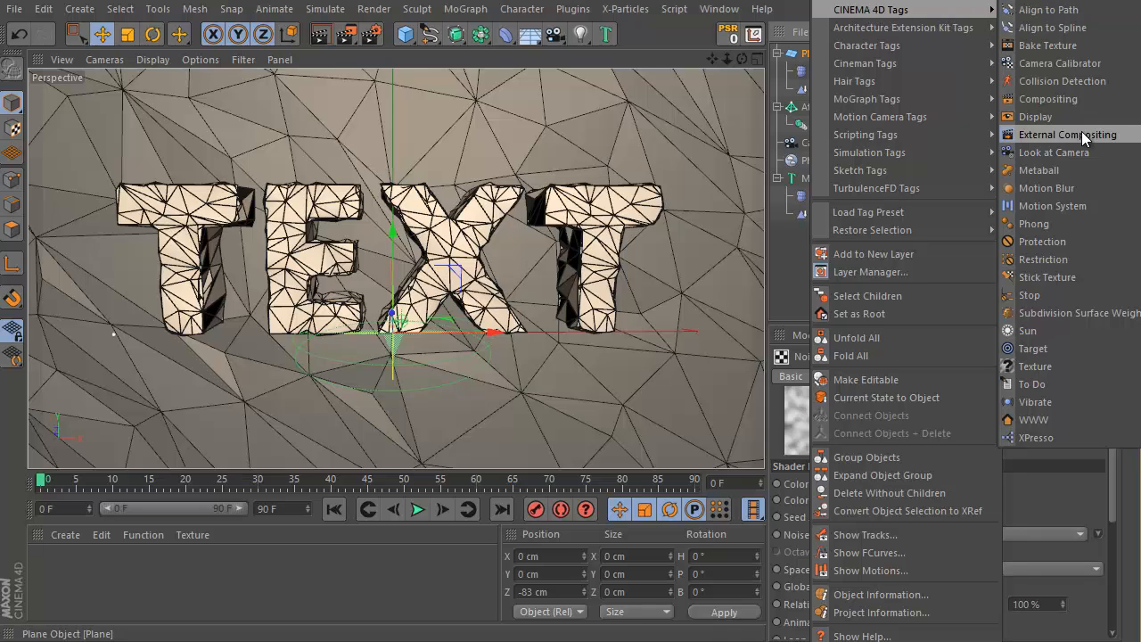
pyautogui.click(1080, 100)
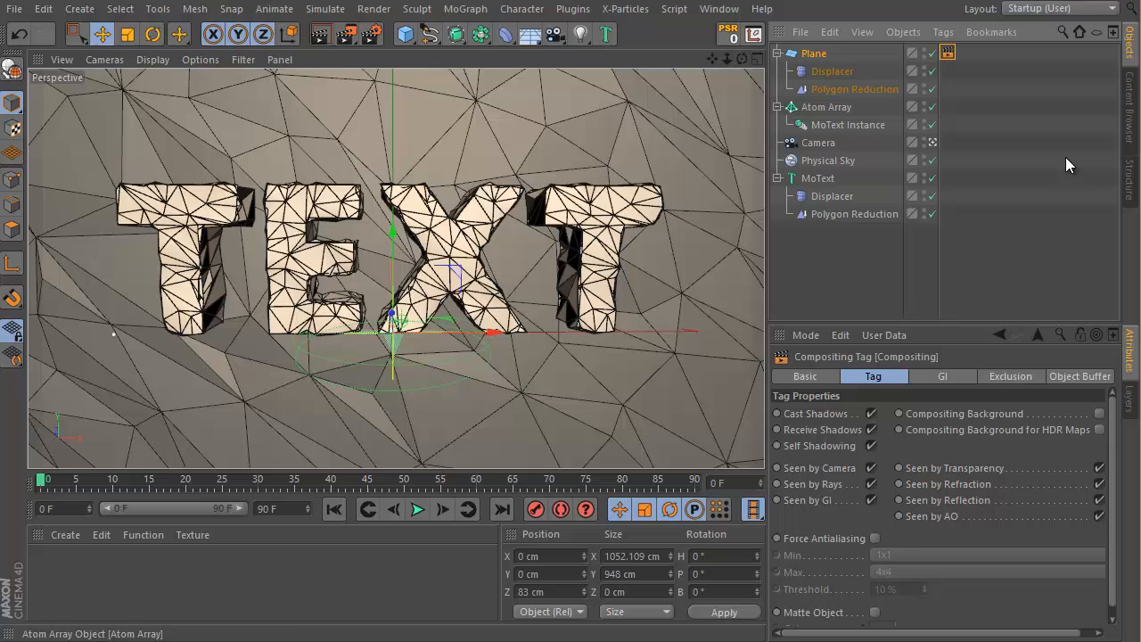
pyautogui.click(872, 414)
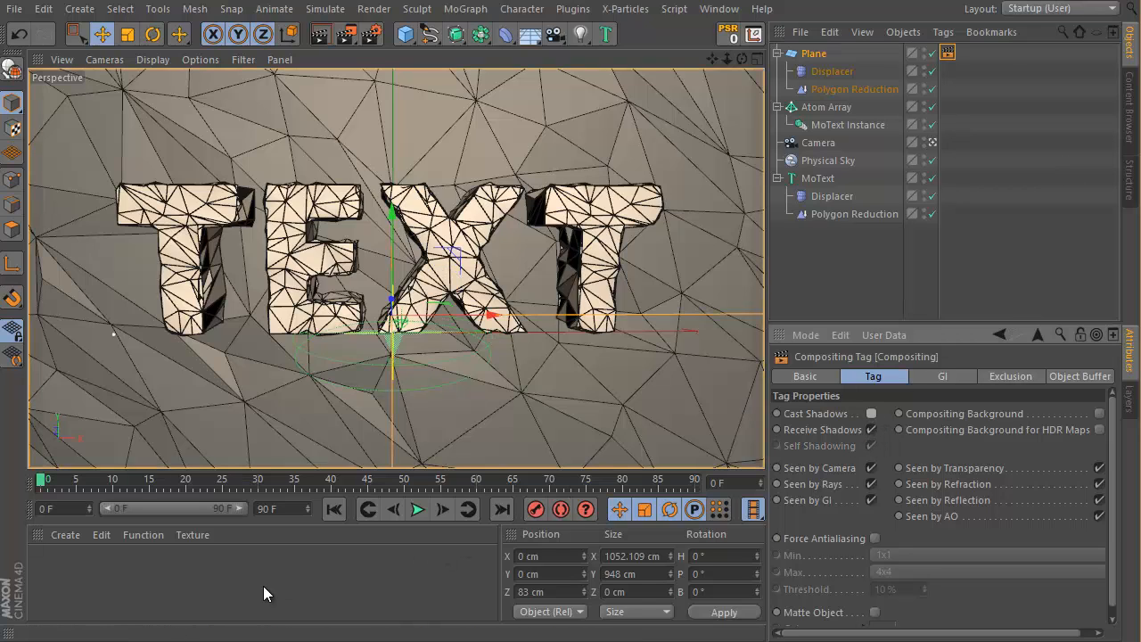
# Create a new material and disable its Specular channel.
pyautogui.doubleClick(159, 590)
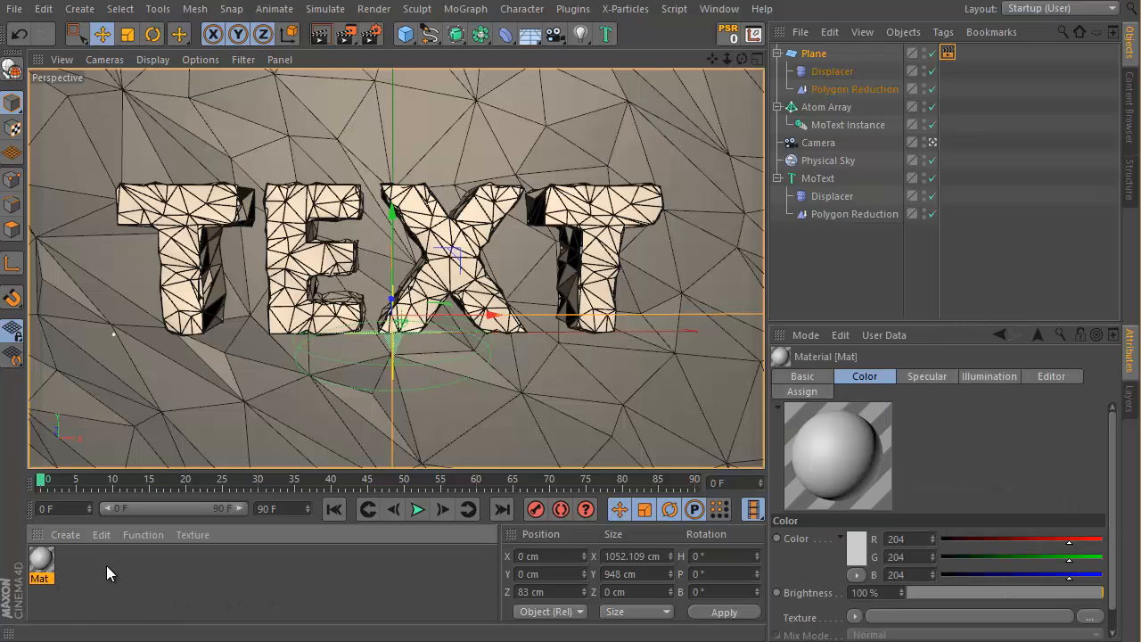
pyautogui.doubleClick(43, 565)
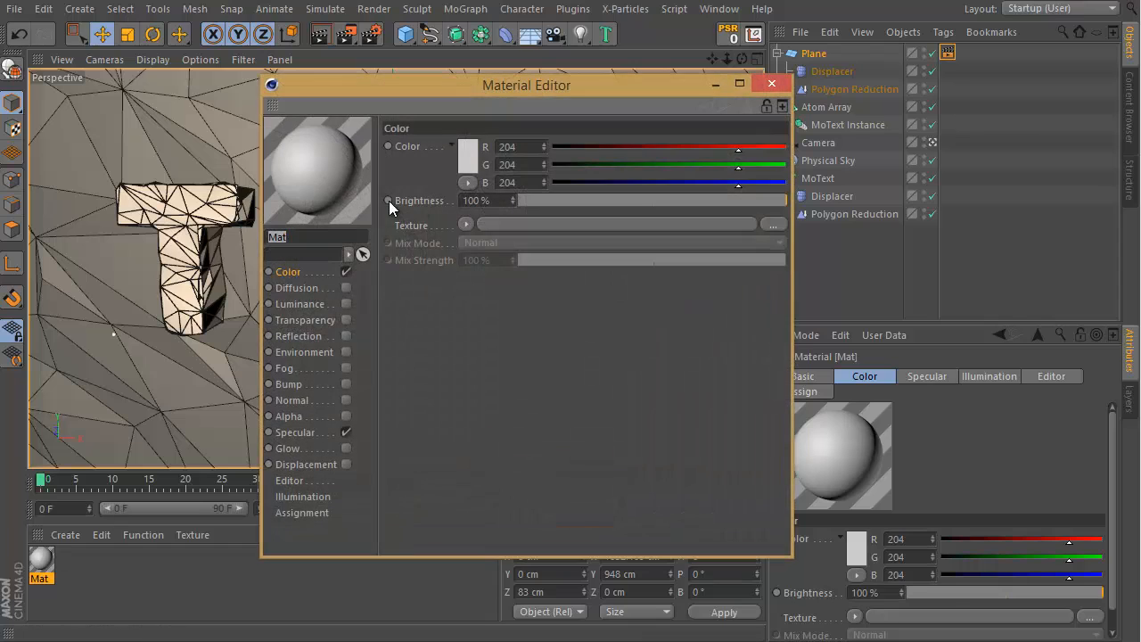
pyautogui.click(292, 270)
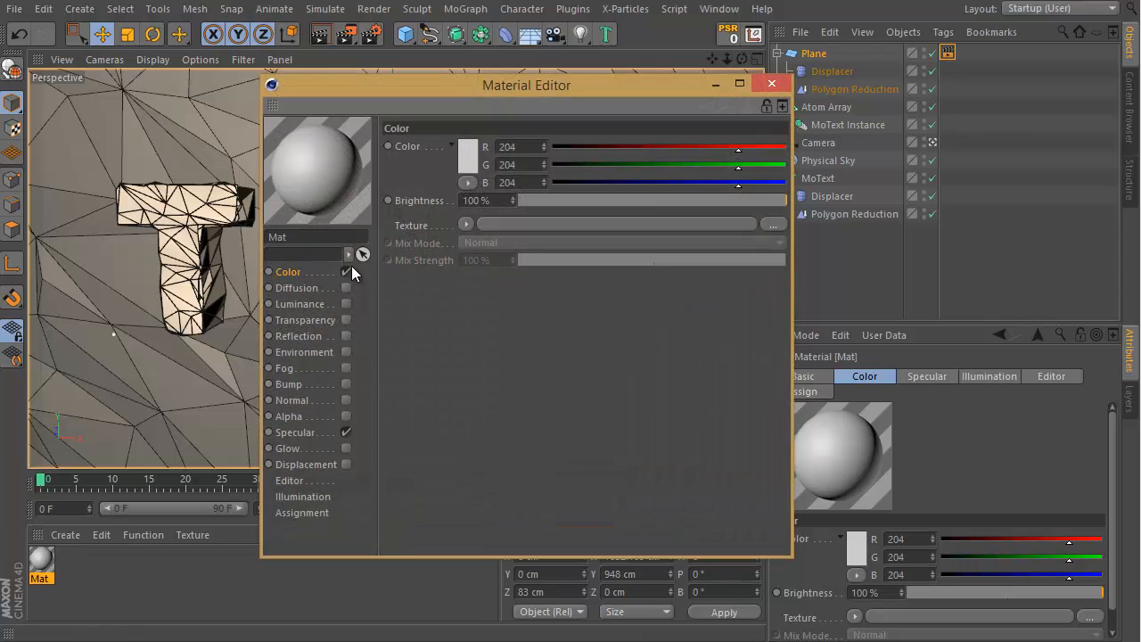
pyautogui.click(348, 432)
# Load a Gradient shader as the material's Color texture and set the gradient type to 2D - Circular.
pyautogui.click(465, 224)
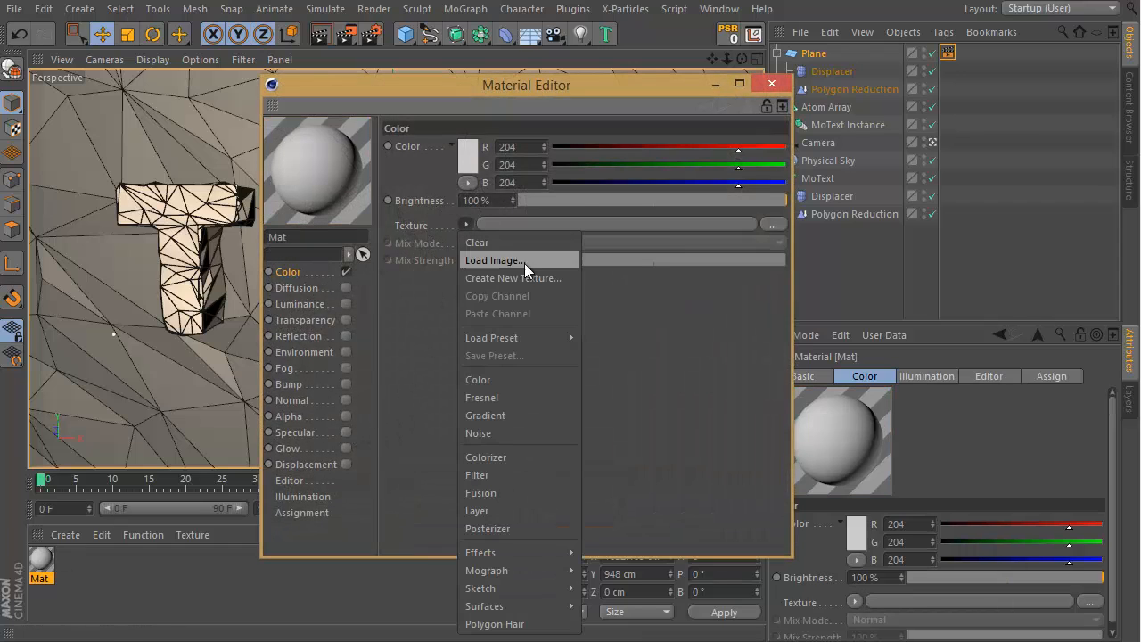
pyautogui.click(515, 433)
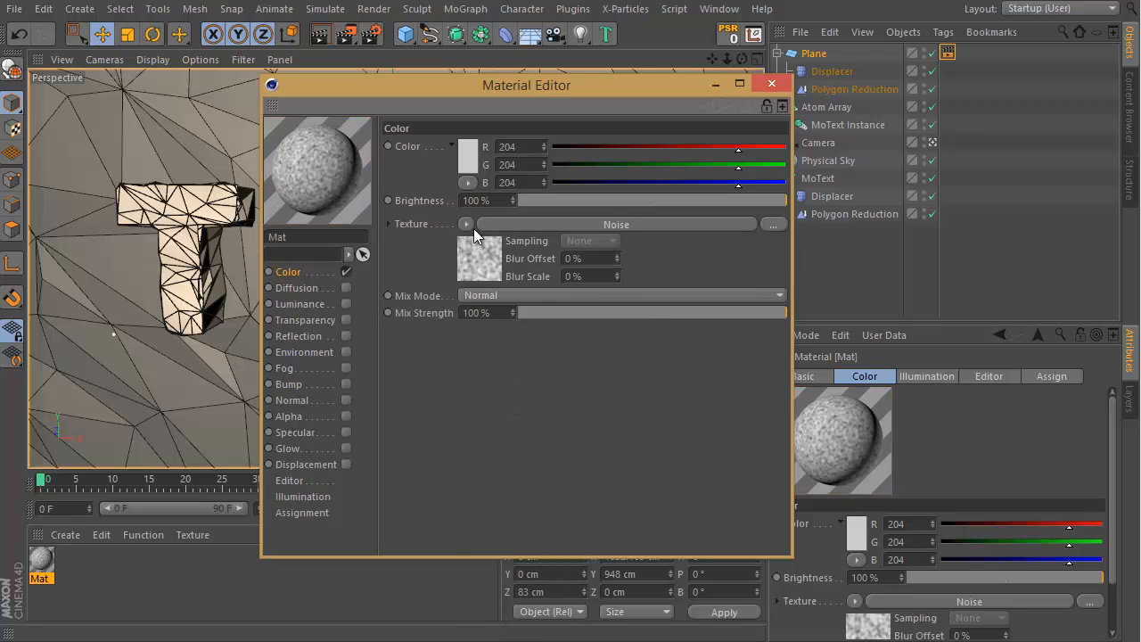
pyautogui.click(470, 225)
pyautogui.click(530, 427)
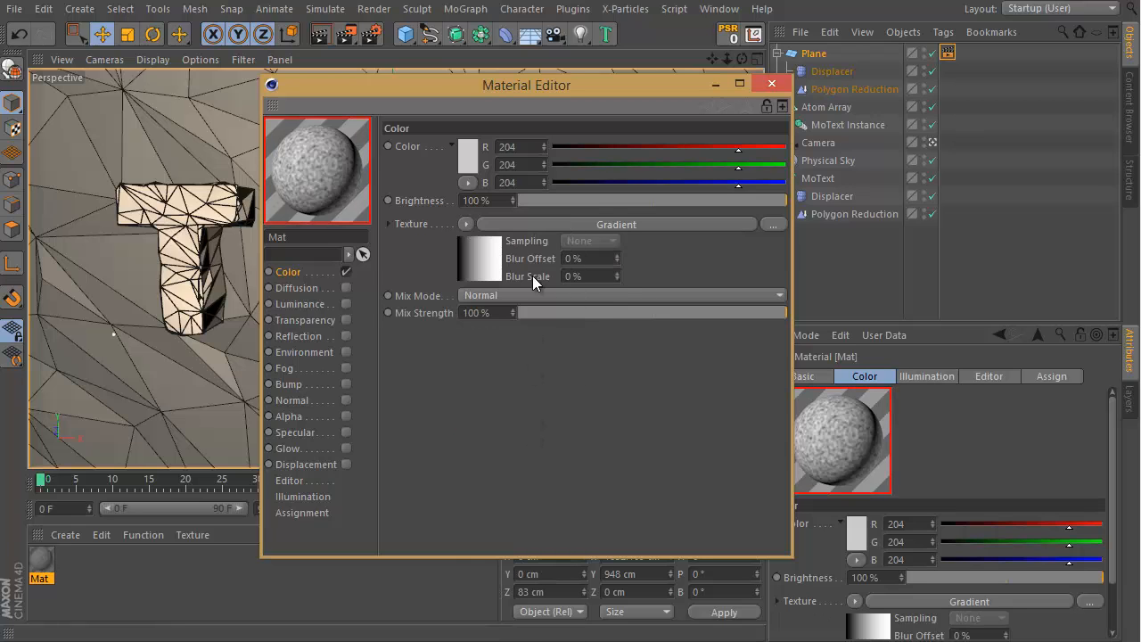
pyautogui.click(499, 254)
pyautogui.click(471, 298)
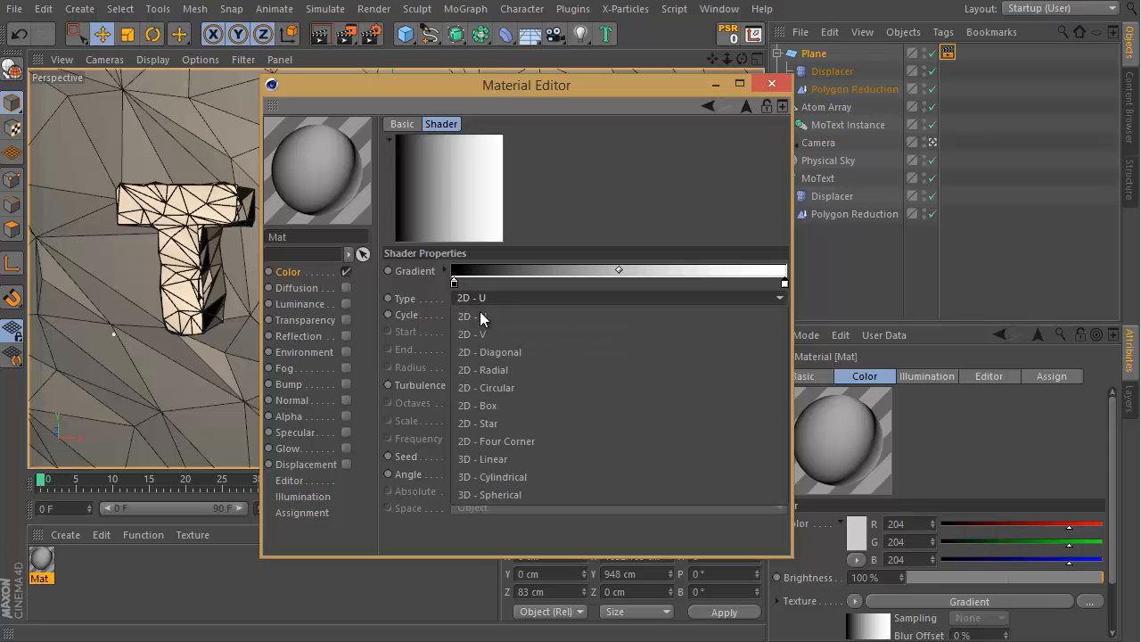
pyautogui.click(514, 391)
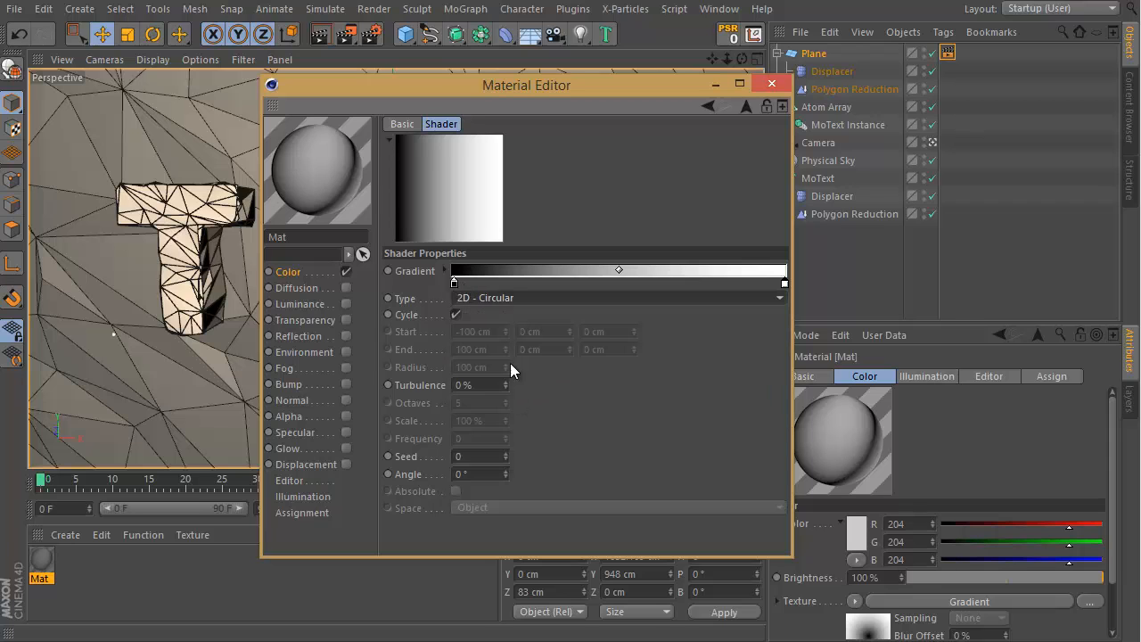
pyautogui.doubleClick(454, 282)
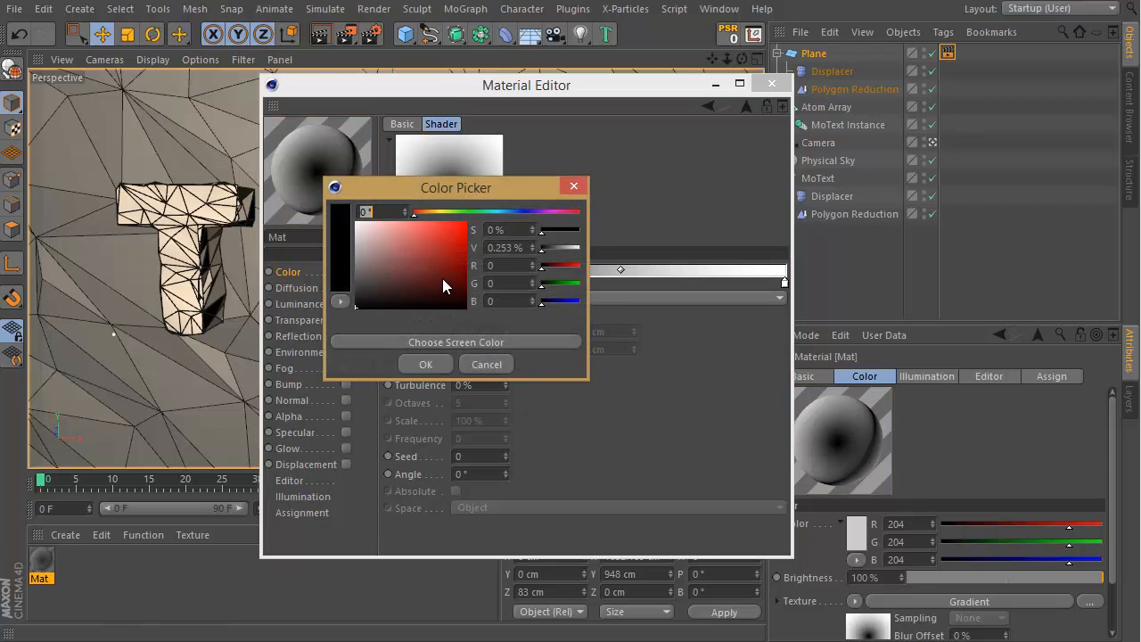
pyautogui.click(484, 361)
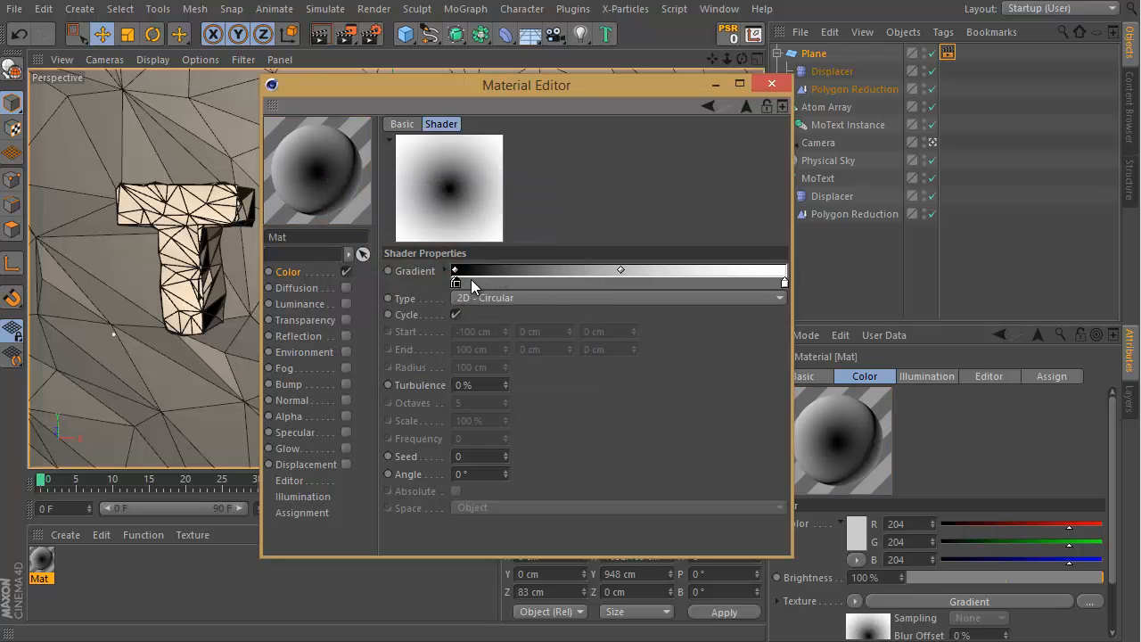
pyautogui.press('Delete')
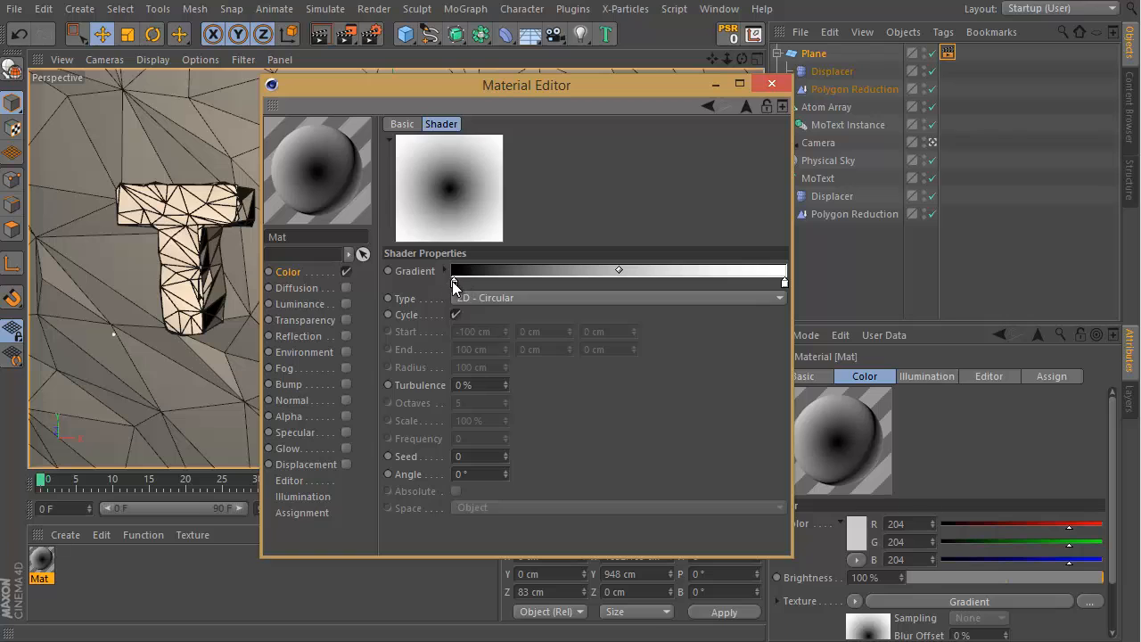
# Change the gradient's black starting knot to a light teal with RGB 104, 193, 200.
pyautogui.doubleClick(454, 282)
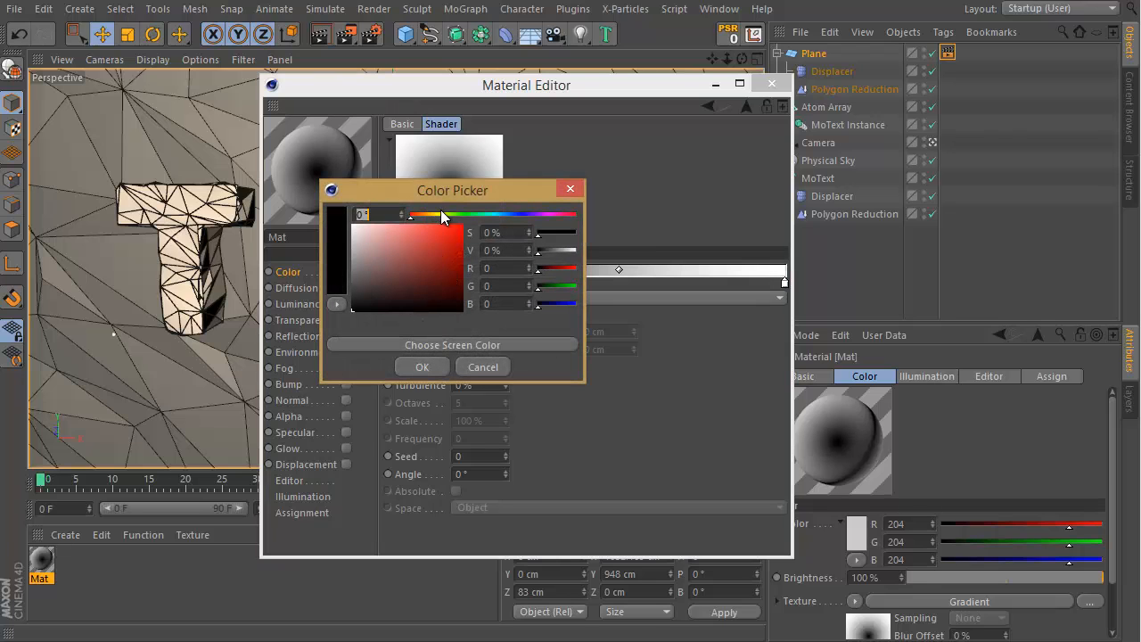
pyautogui.moveTo(440, 214); pyautogui.dragTo(495, 215)
pyautogui.click(449, 248)
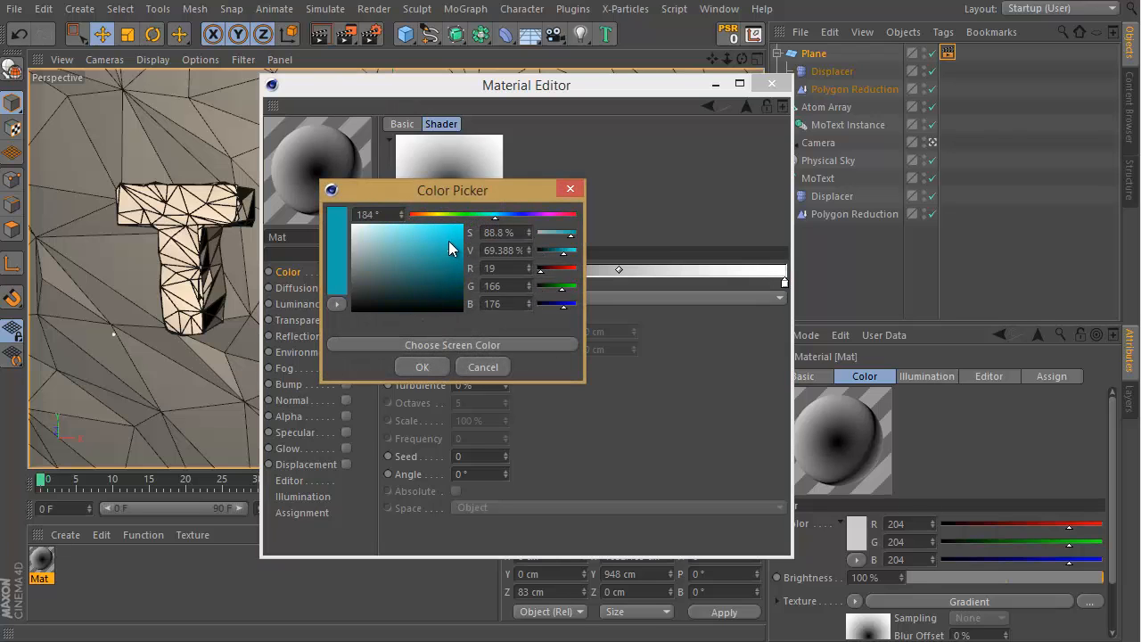
pyautogui.moveTo(449, 248); pyautogui.dragTo(406, 242)
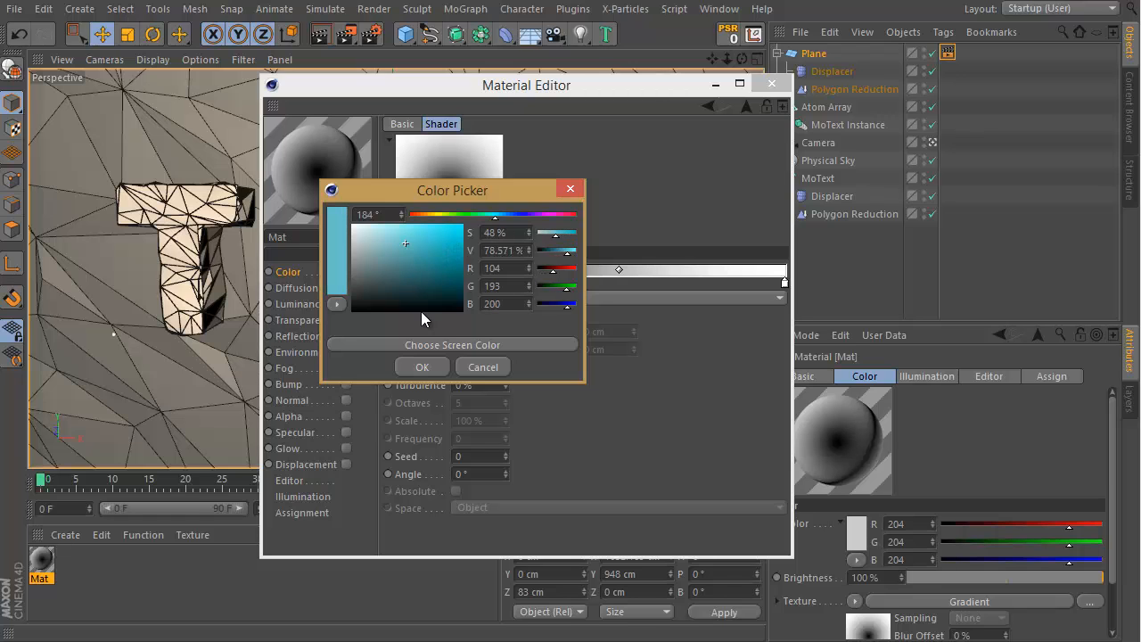
pyautogui.click(427, 370)
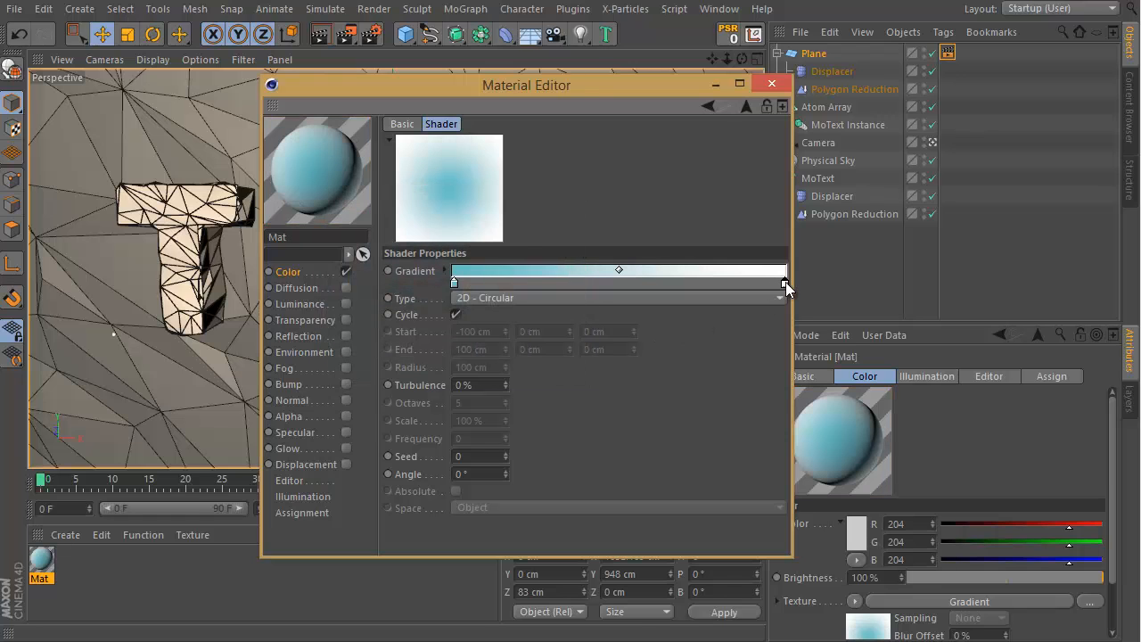
# Change the gradient's white end knot to a dark blue with RGB 42, 74, 132.
pyautogui.doubleClick(785, 282)
pyautogui.moveTo(776, 215); pyautogui.dragTo(843, 229)
pyautogui.click(761, 268)
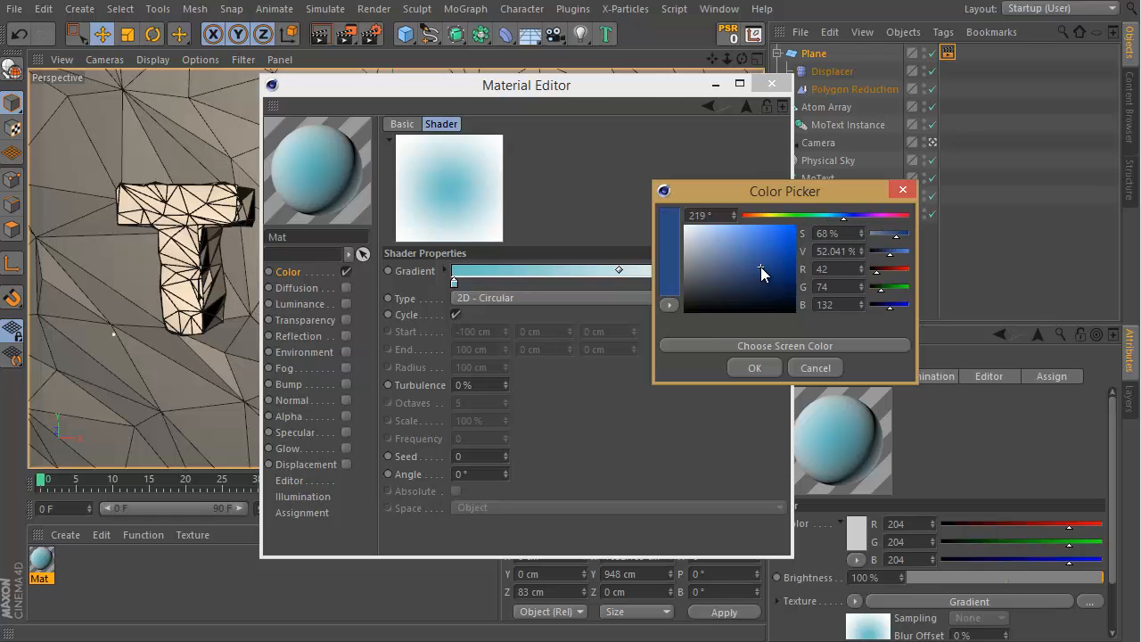
pyautogui.click(753, 367)
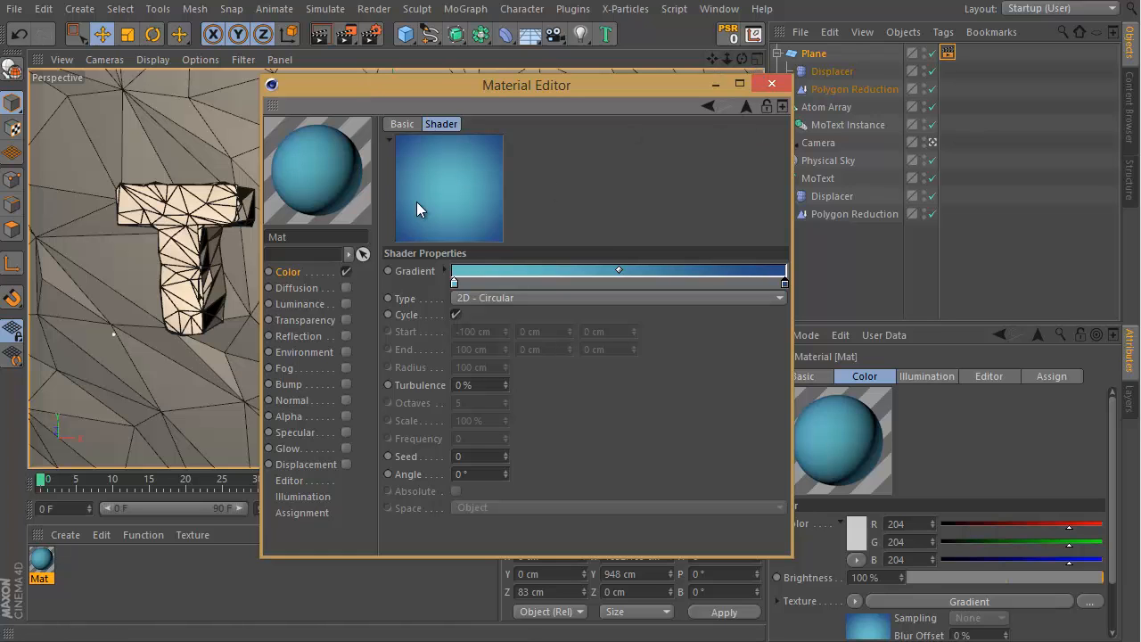
# Apply the blue gradient material to the backdrop plane and render a preview of the view.
pyautogui.click(771, 83)
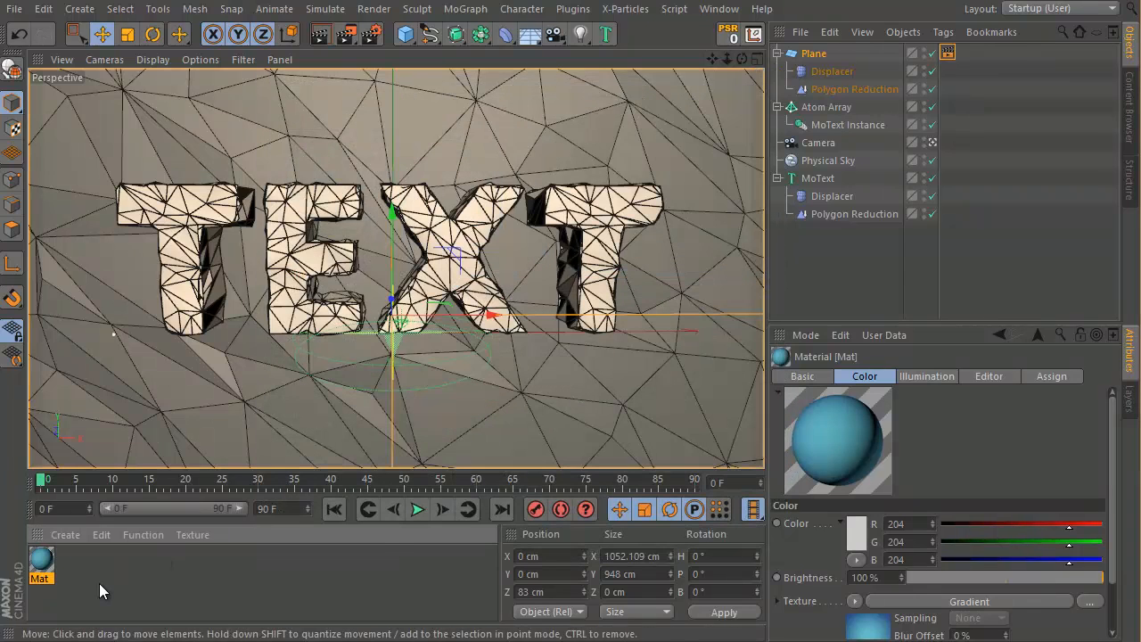
pyautogui.moveTo(56, 569); pyautogui.dragTo(245, 402)
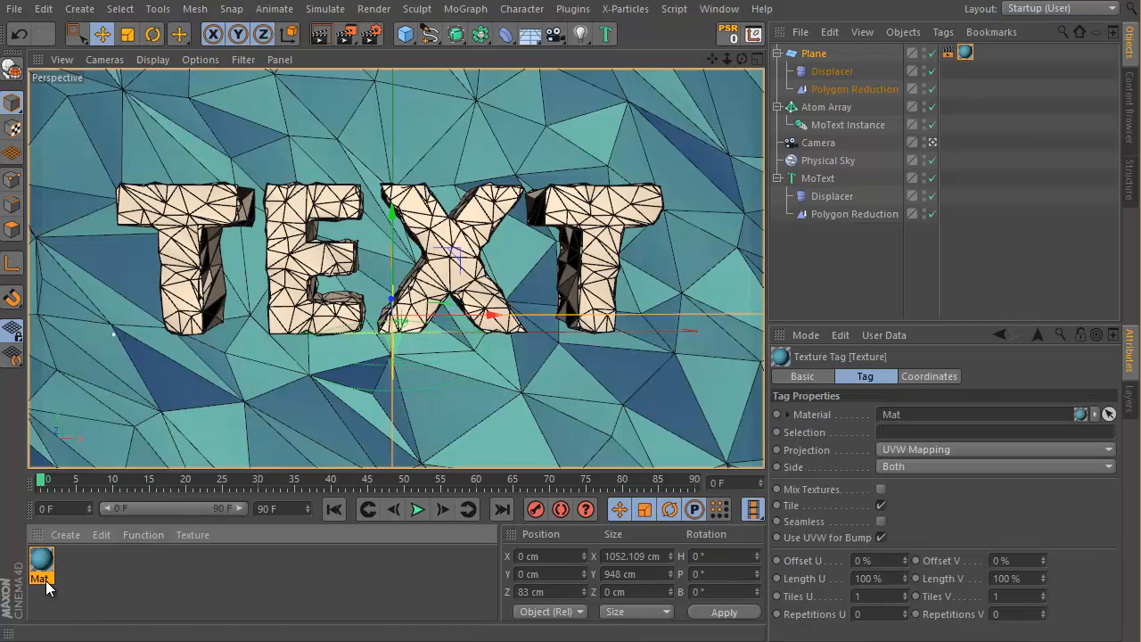
pyautogui.click(320, 34)
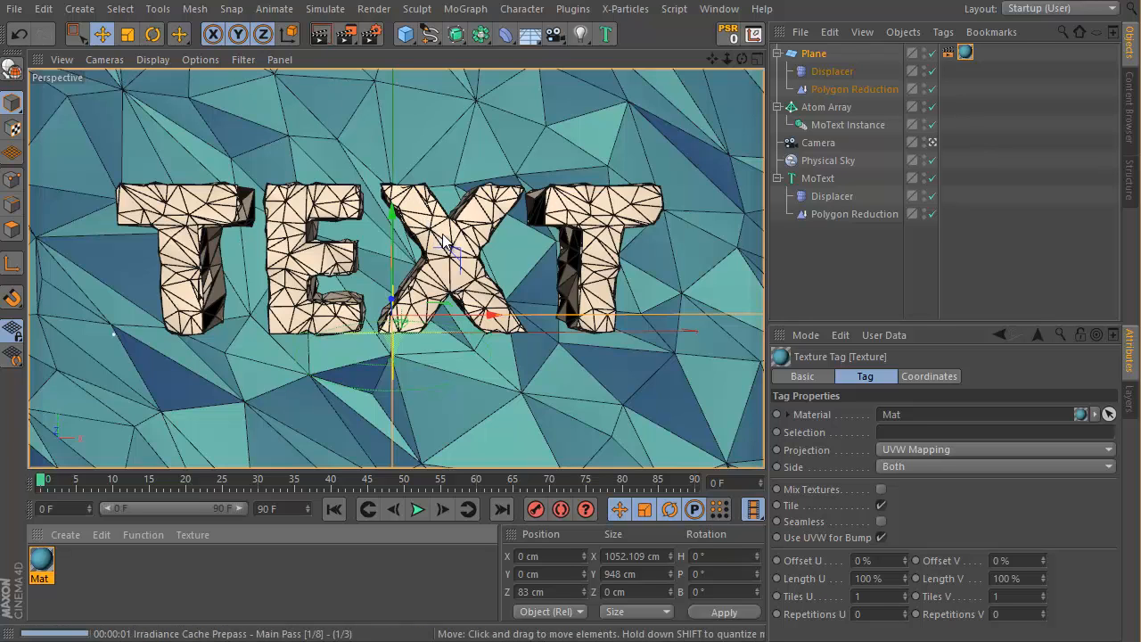